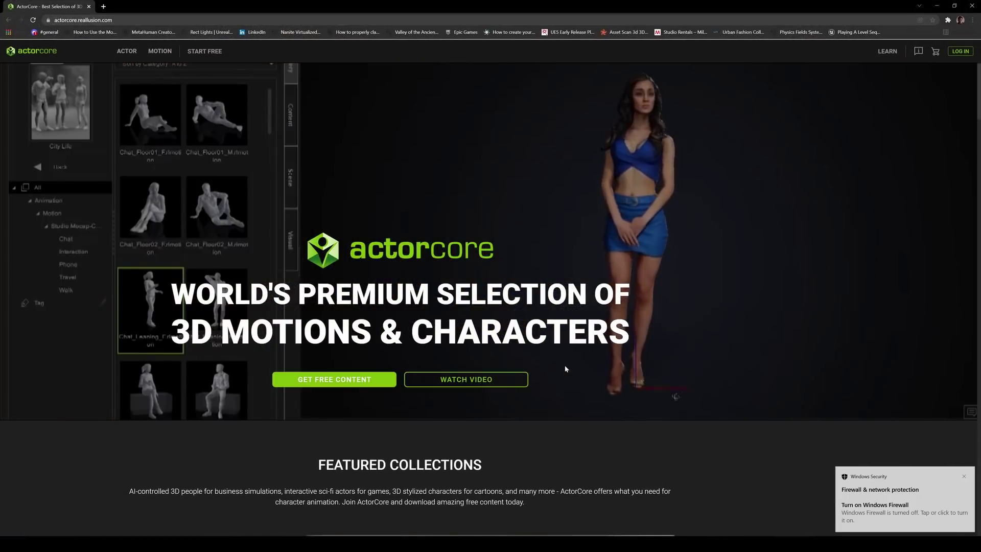
Open the Motion catalogue on the ActorCore site
click(961, 474)
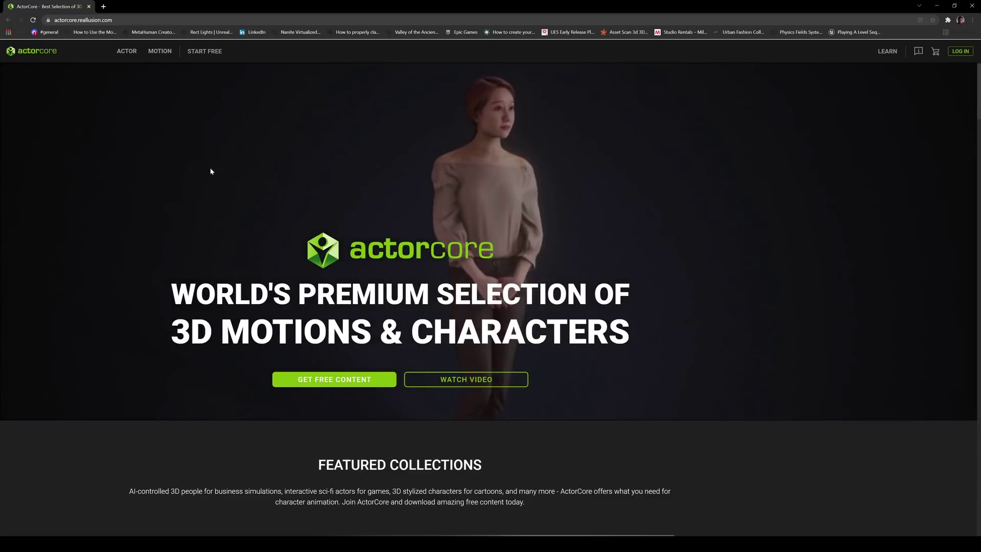
click(160, 51)
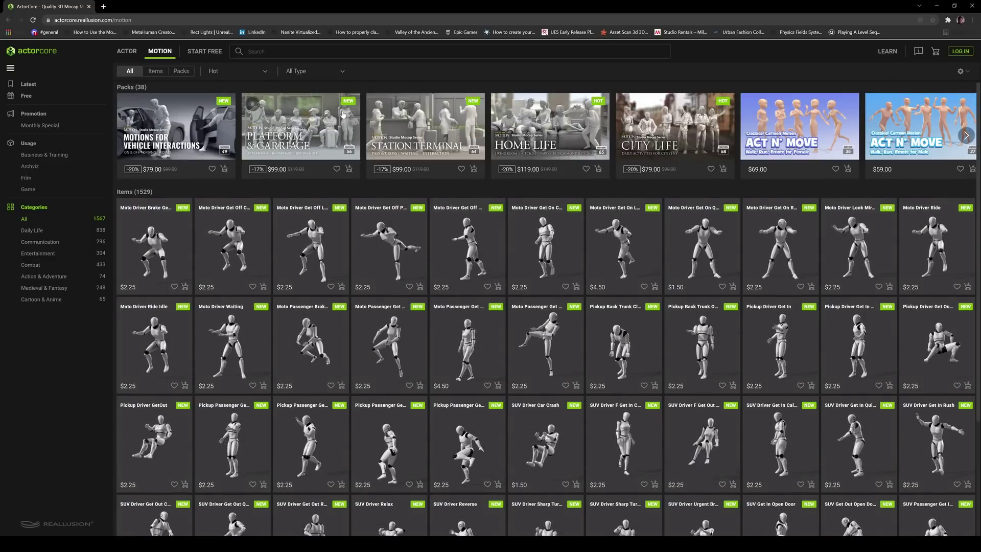
mouse_move(337, 116)
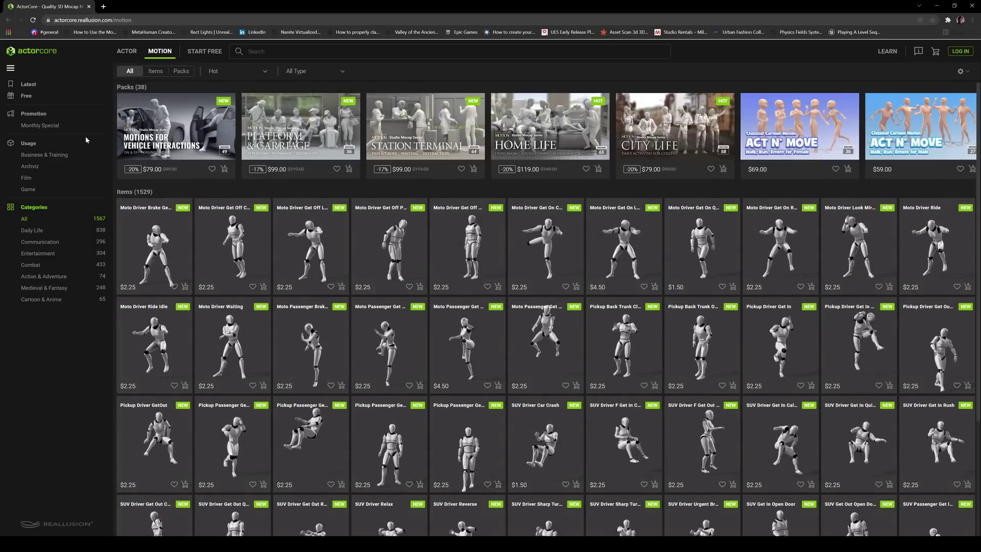
click(21, 97)
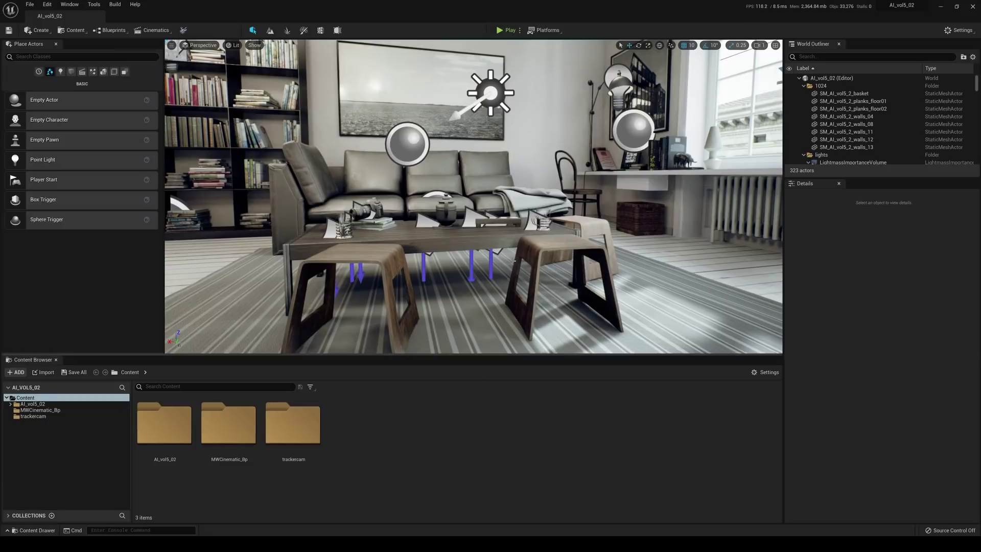
right_drag(514, 261, 443, 303)
key(g)
key(e)
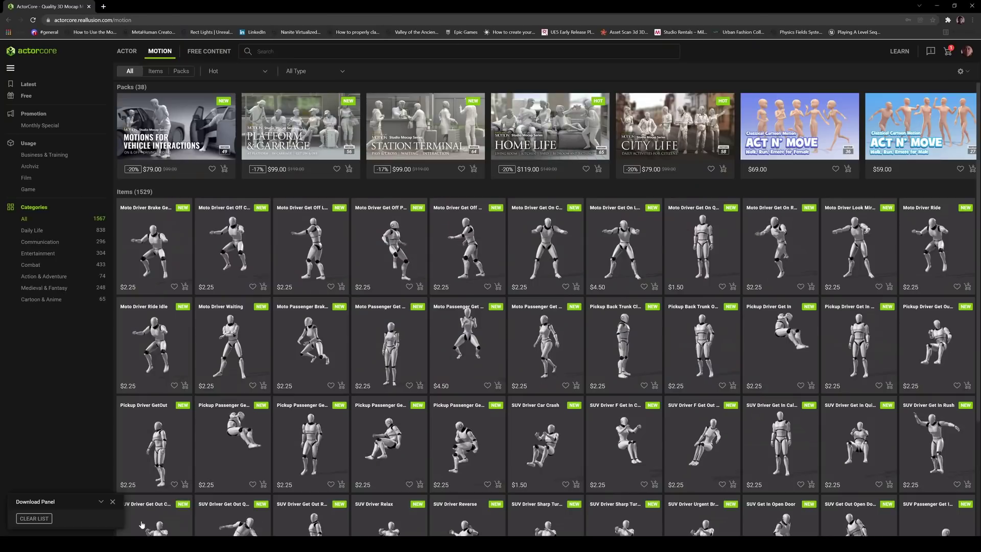
Browse the motions in the Daily Life category and clear the category filter
click(31, 231)
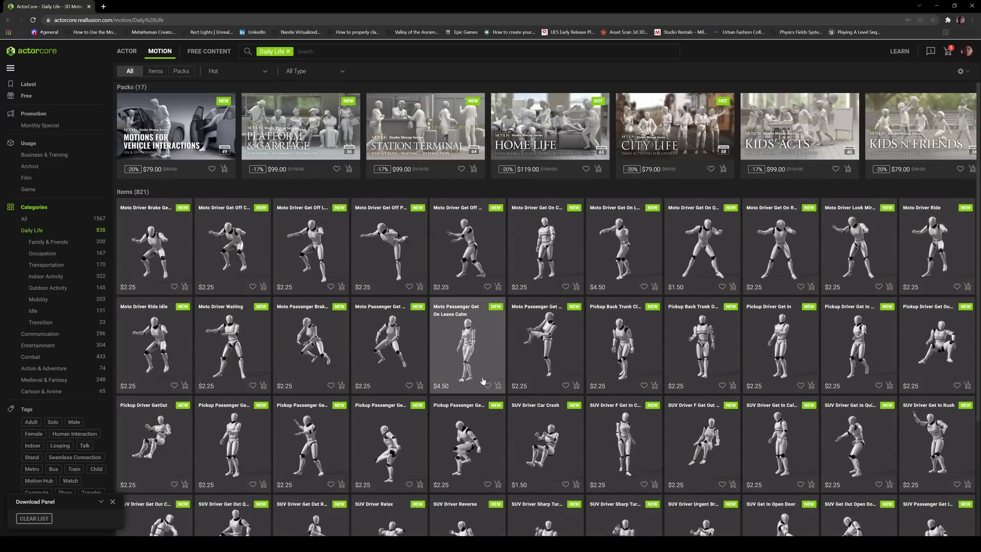
scroll(454, 379, down, 3)
scroll(562, 362, down, 8)
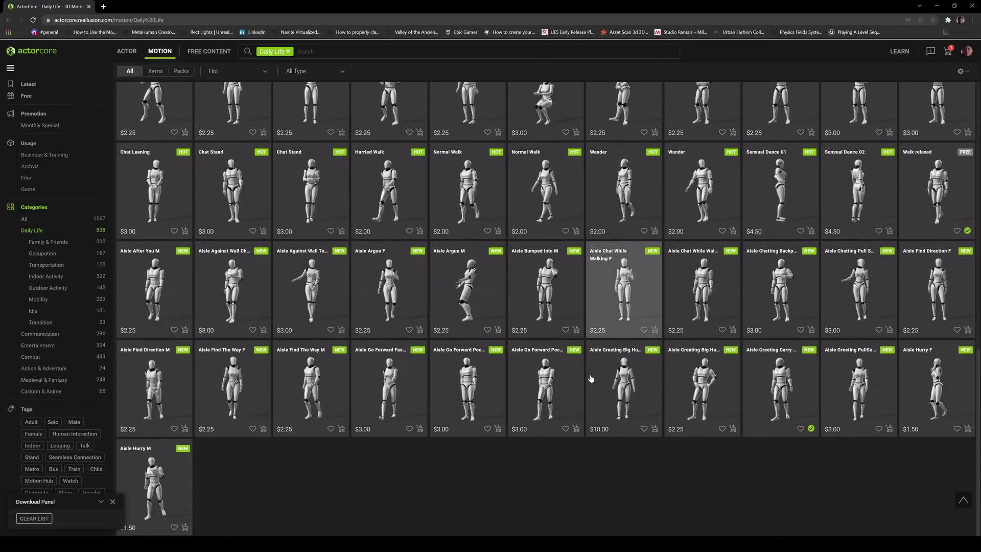
scroll(592, 378, up, 13)
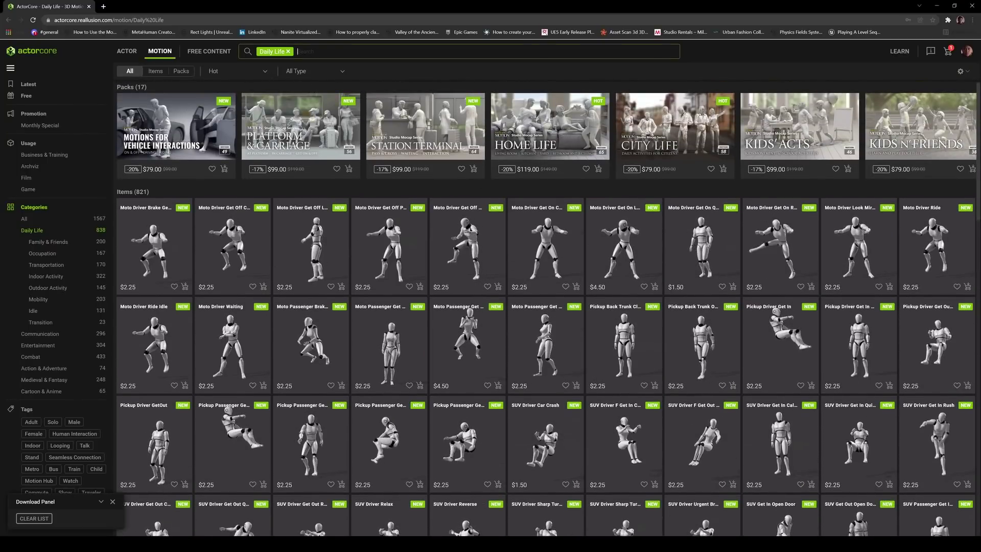
click(289, 52)
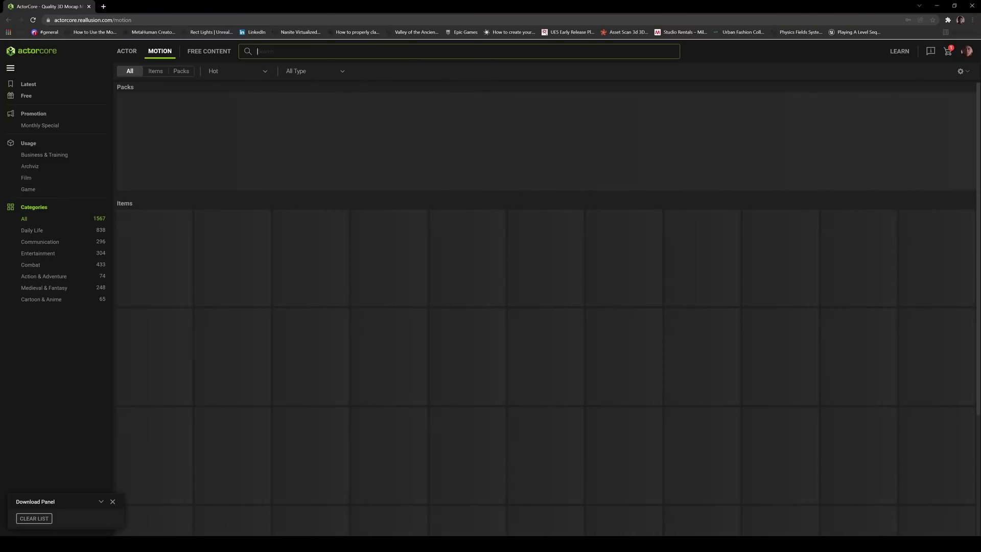
Search the motions for "sit" and add Sit Pose - Bench 01 to the cart
text(sit)
key(Return)
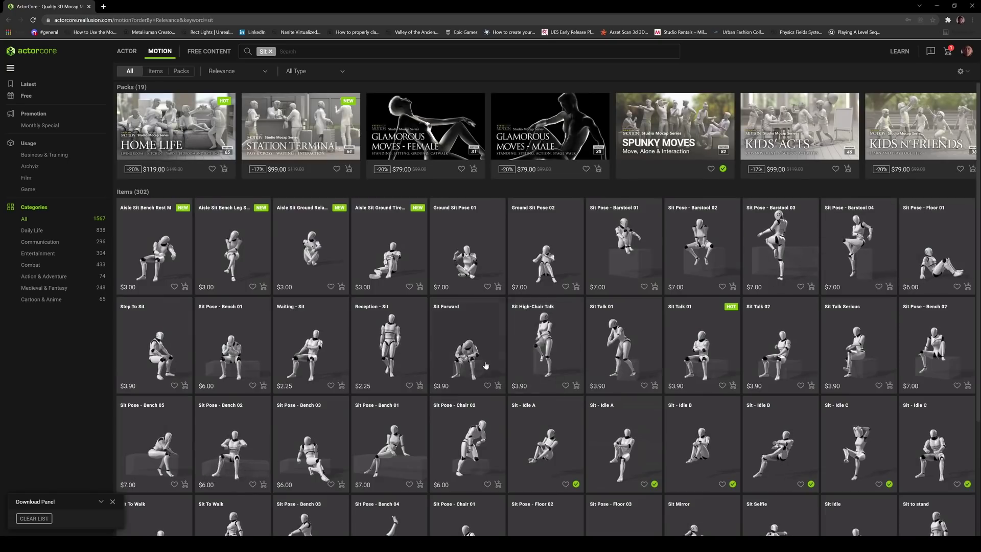
click(425, 307)
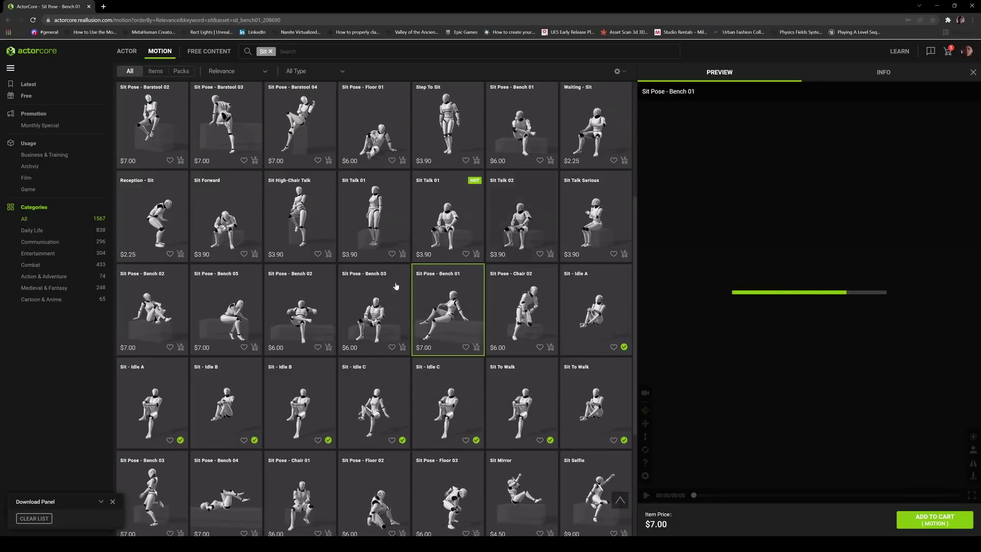
click(926, 522)
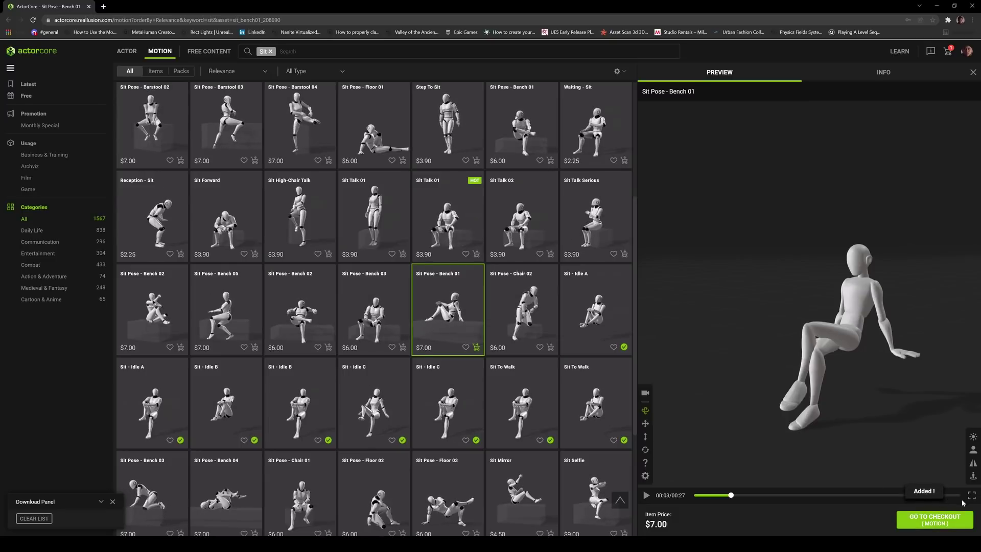
Remove Stand - Idle A from the shopping cart and proceed to checkout
click(947, 51)
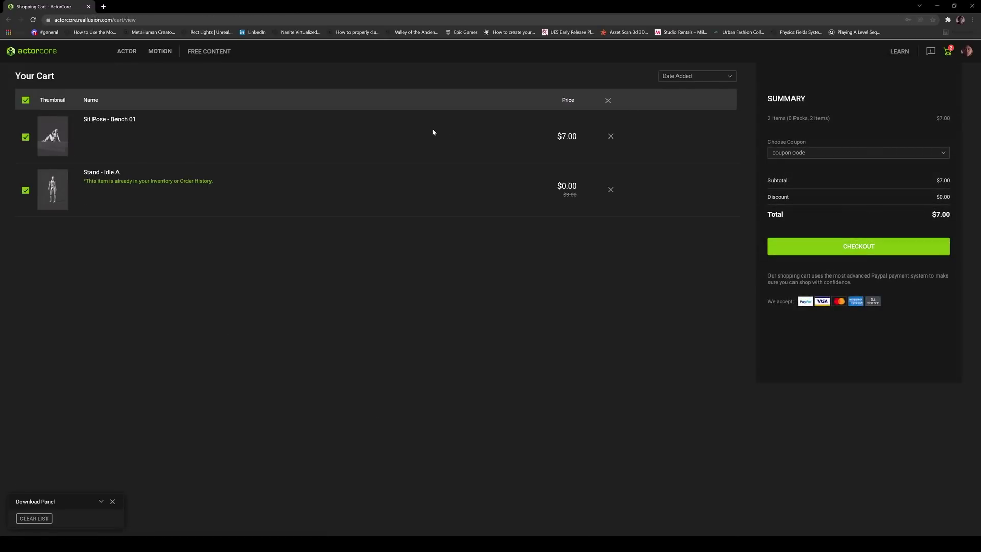
click(610, 190)
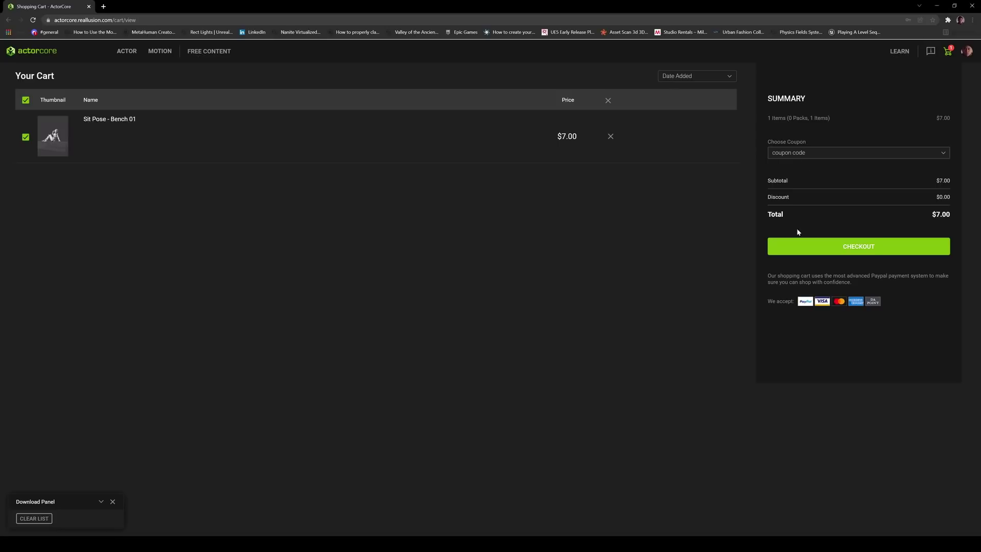
click(841, 246)
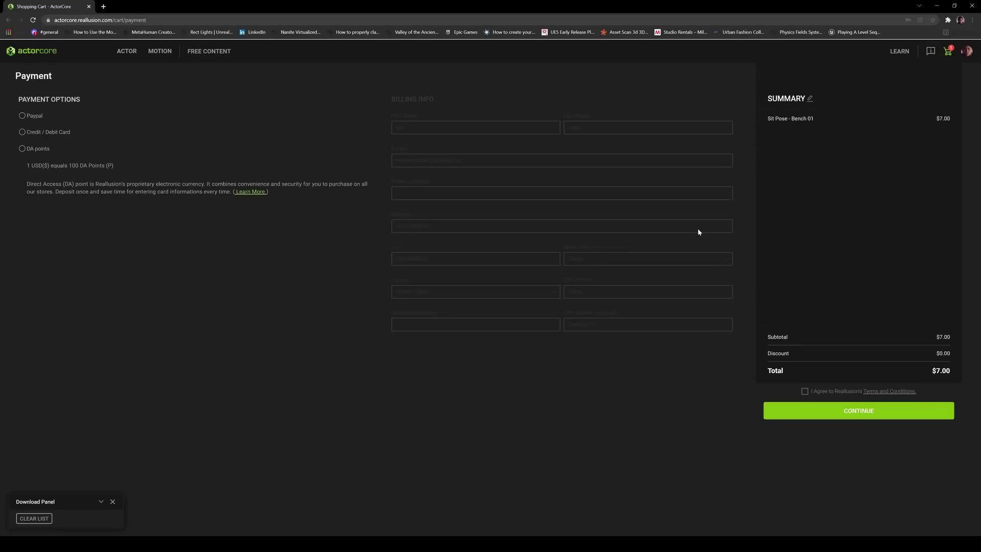
Choose DA points as payment, agree to the terms and conditions, and place the order
click(21, 150)
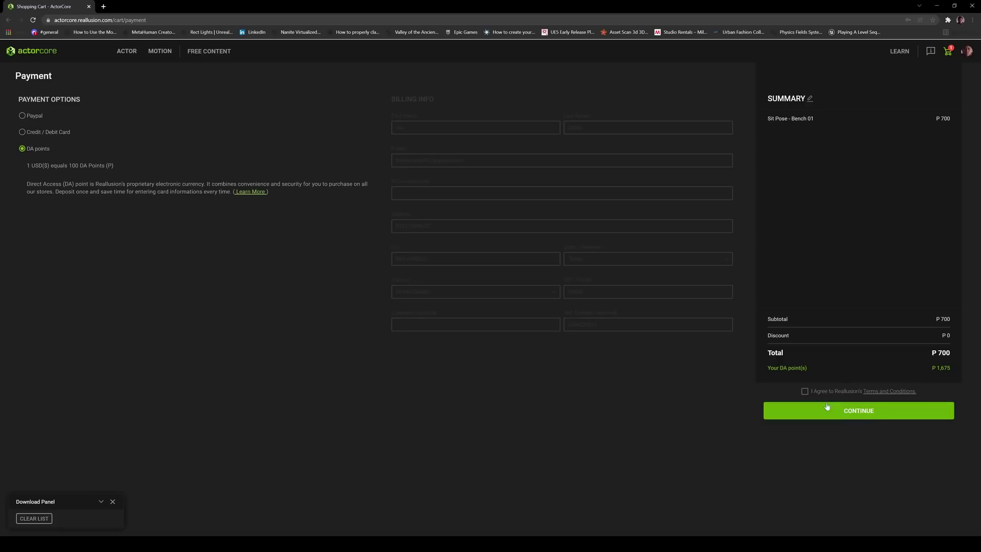
click(804, 390)
click(811, 408)
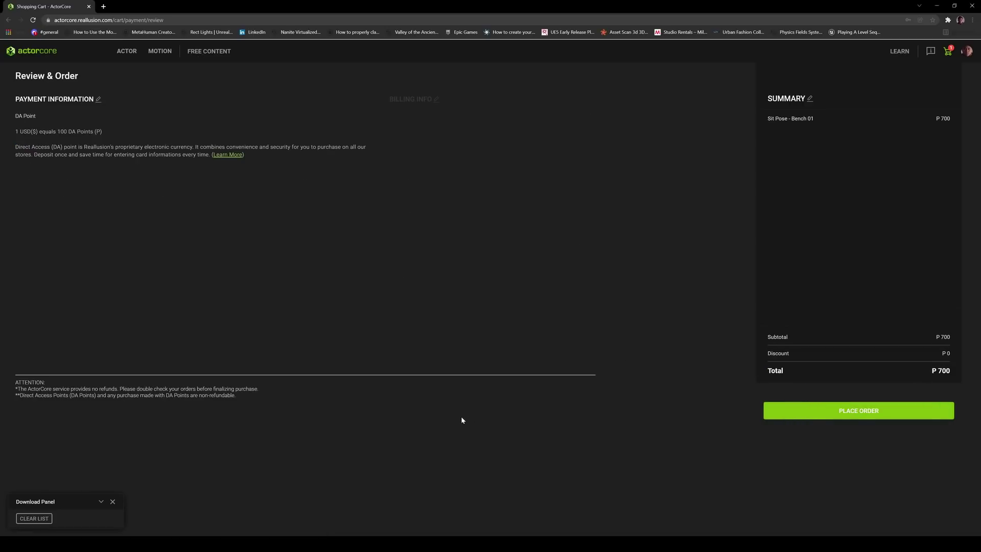
click(913, 416)
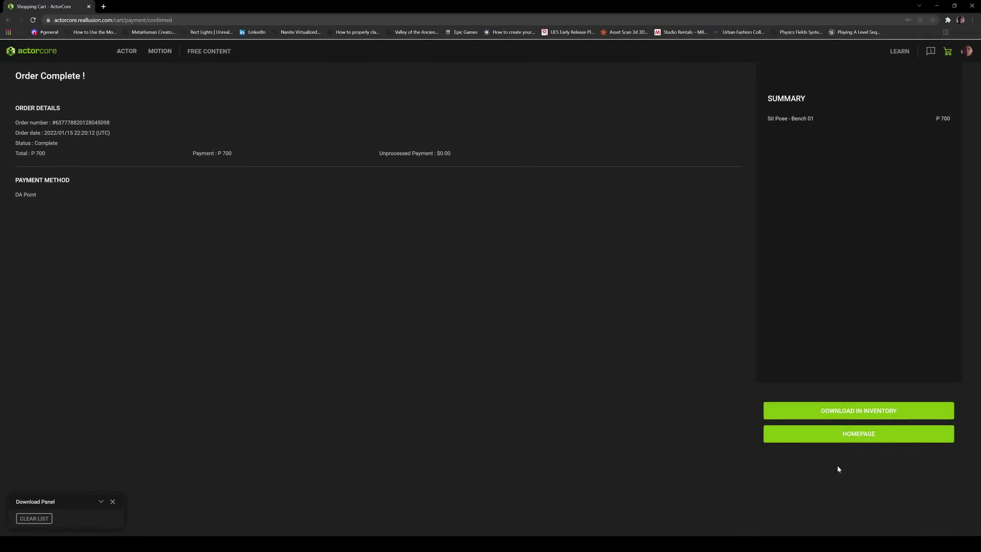
Open the purchased Sit Pose - Bench 01 motion in the motion inventory
click(856, 414)
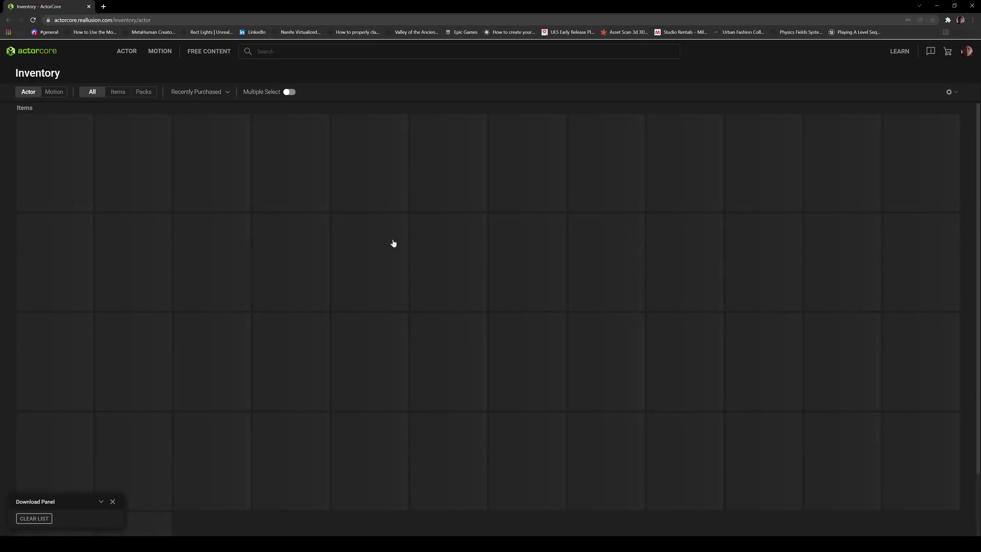
click(55, 93)
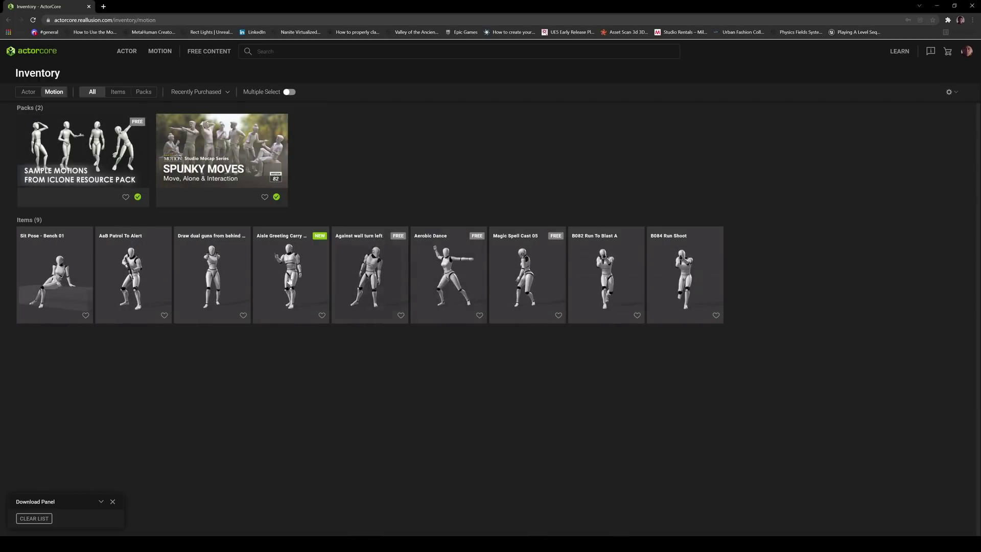
click(82, 280)
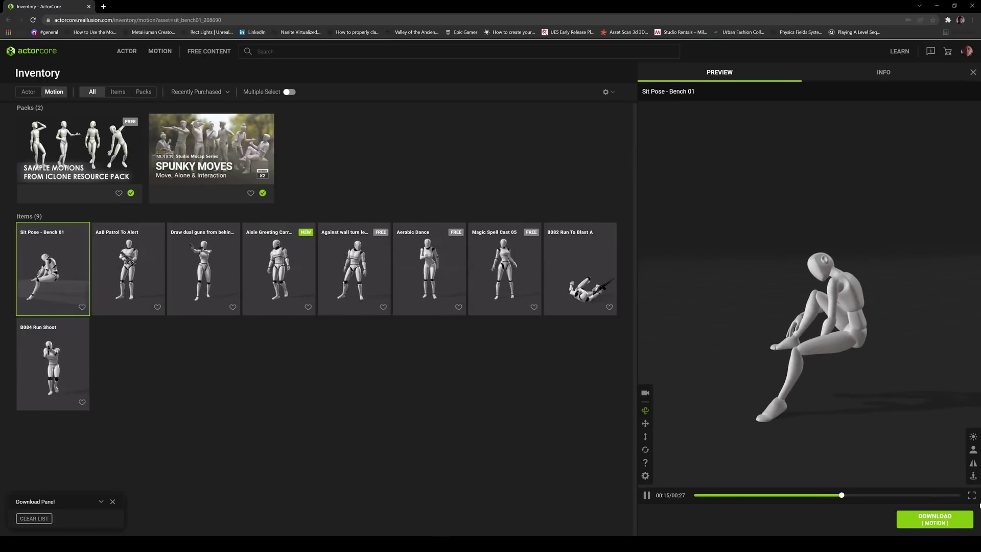
Download the motion with the Female Robot as target character, Unreal as target application and 60 FPS
click(940, 522)
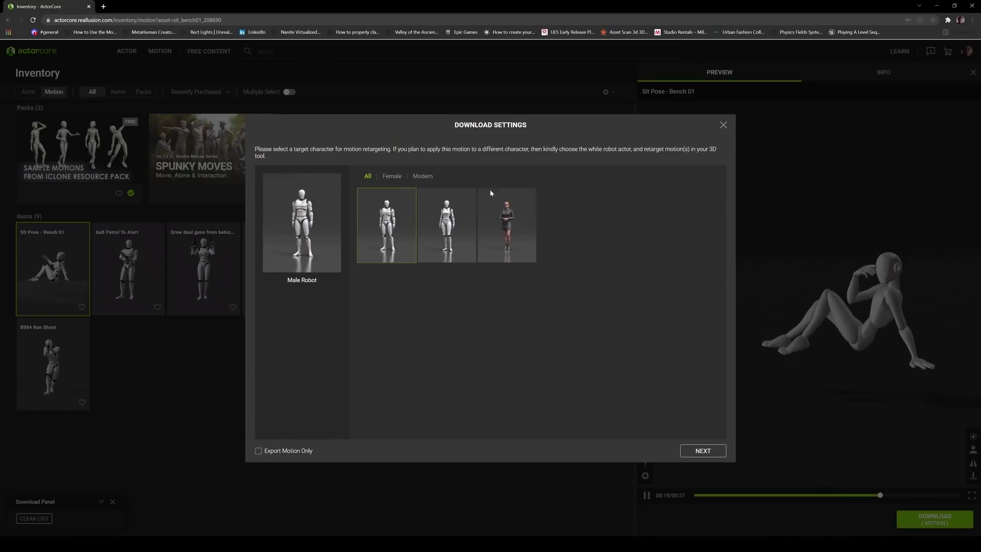
click(439, 196)
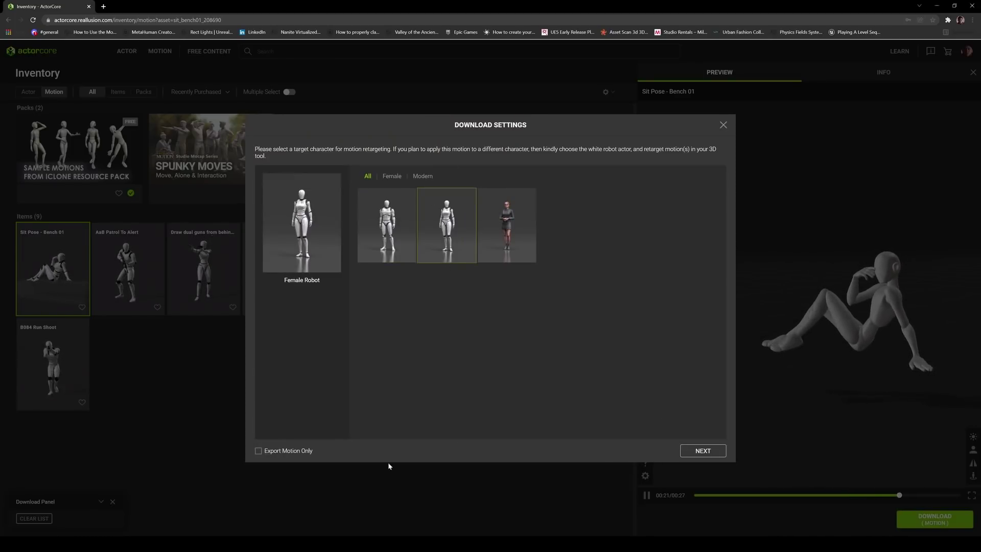
click(703, 450)
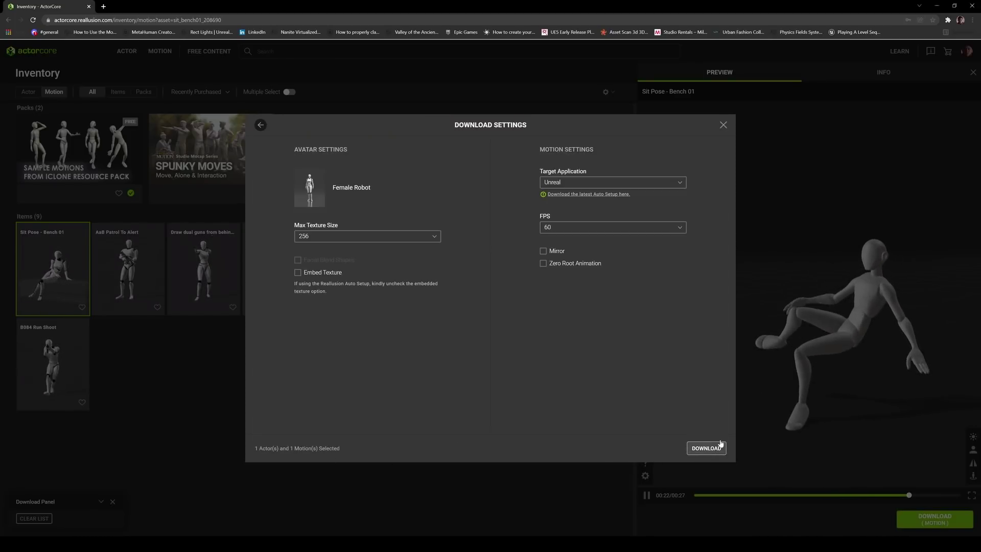
click(572, 183)
click(543, 214)
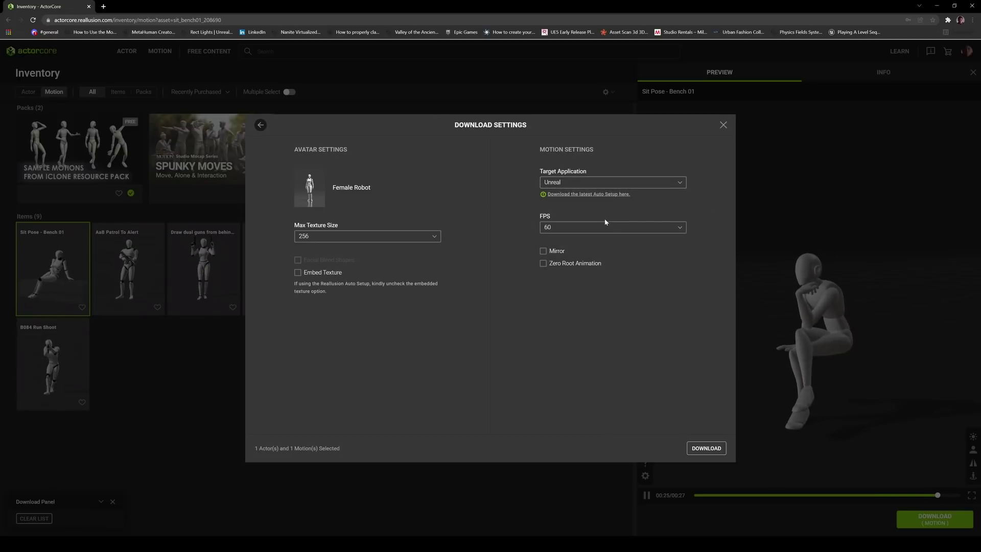
click(555, 228)
click(547, 271)
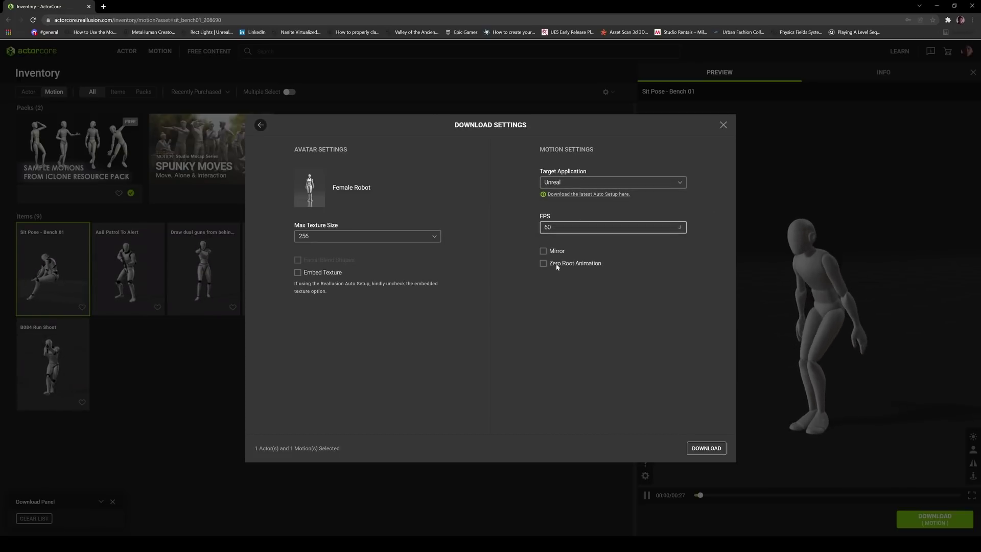
click(716, 446)
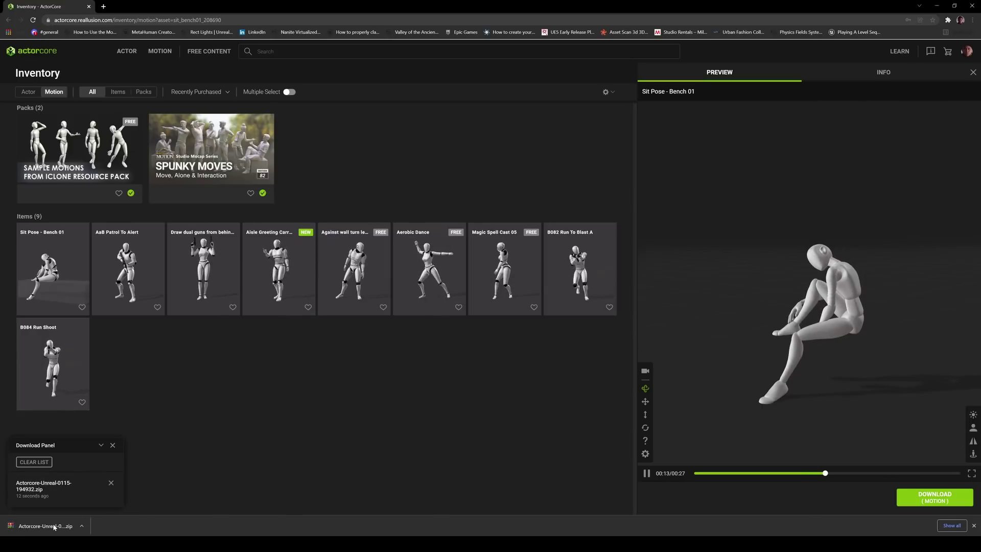
right_click(53, 527)
click(89, 504)
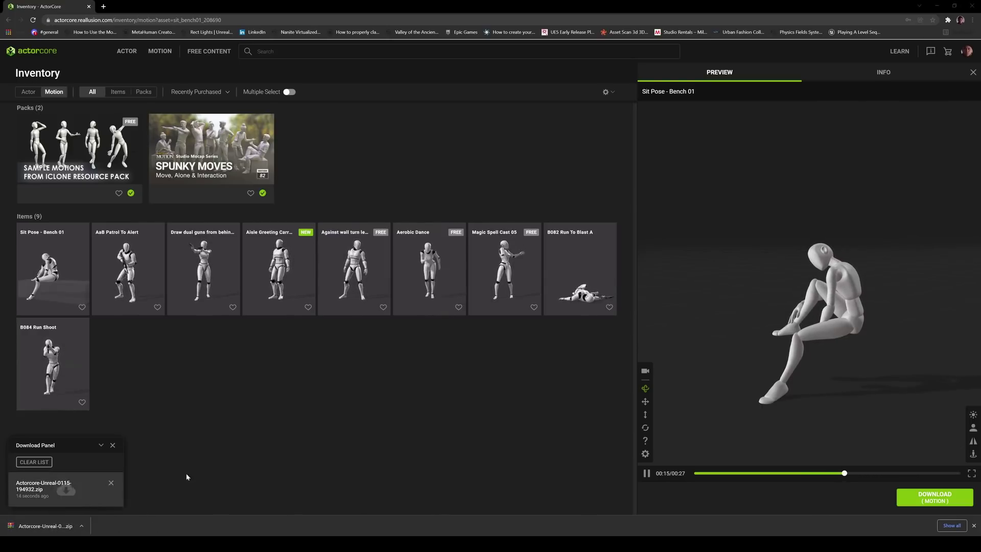
click(152, 85)
right_click(152, 85)
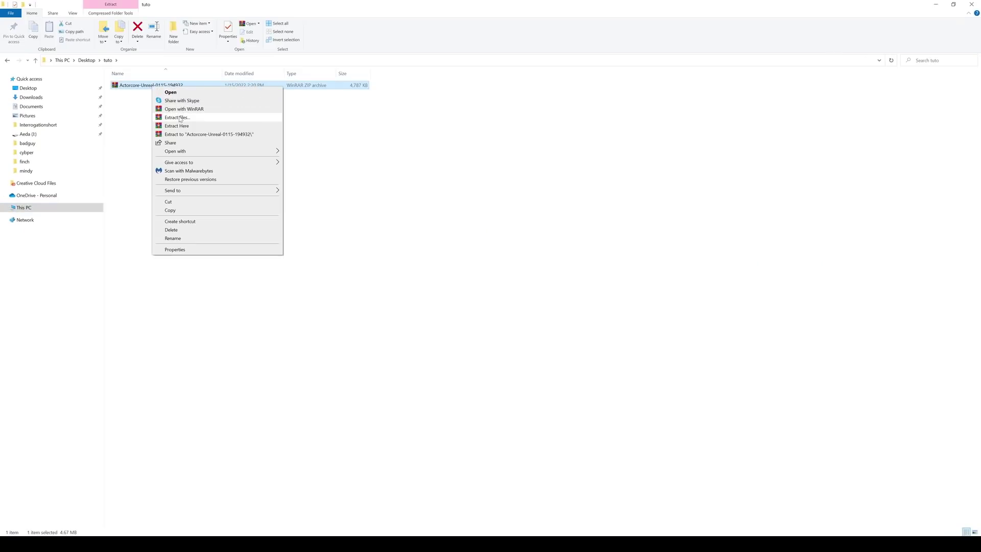
click(179, 118)
click(522, 356)
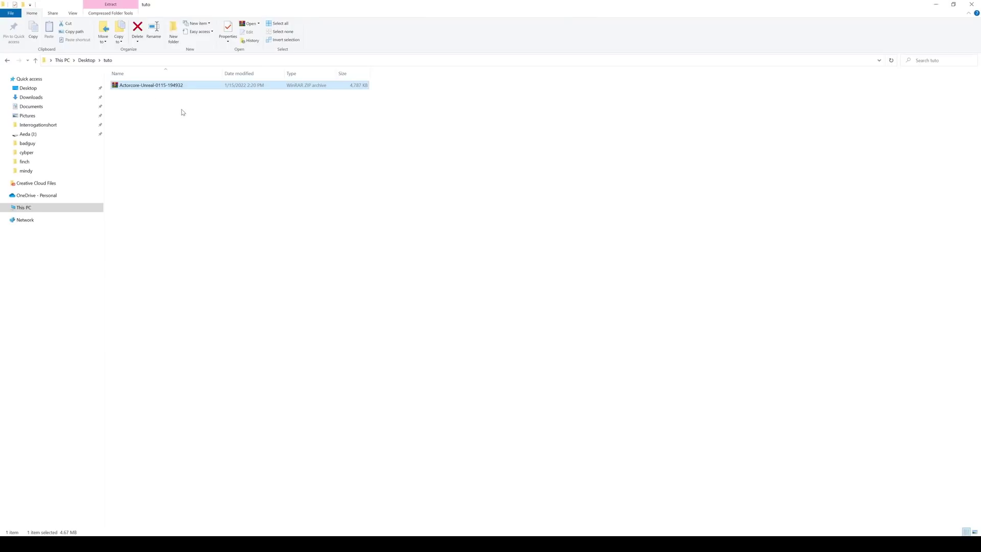
double_click(151, 85)
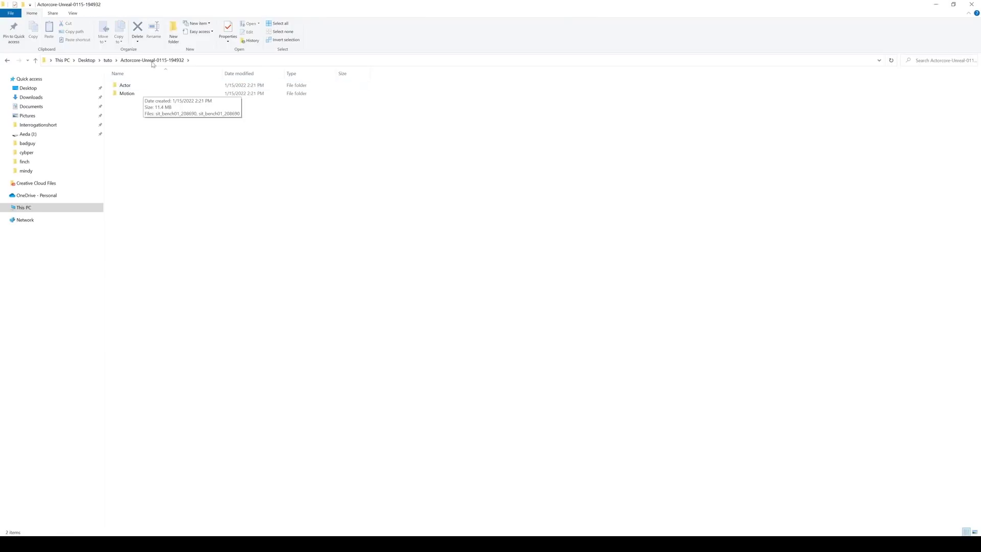
click(146, 94)
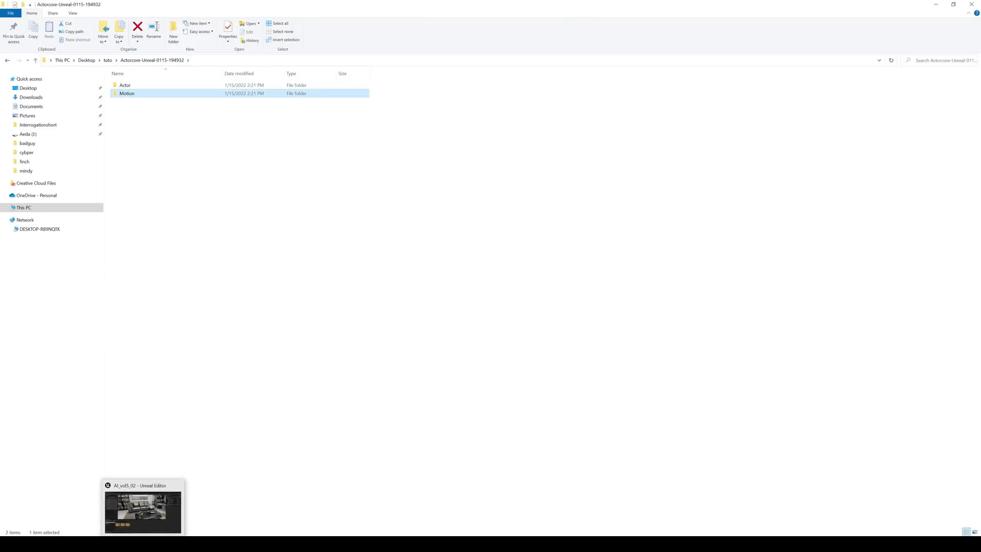
Switch to the Epic Games Launcher and view the installed plugins of Unreal Engine 5.0.0 Early Access 2 in the library
click(144, 543)
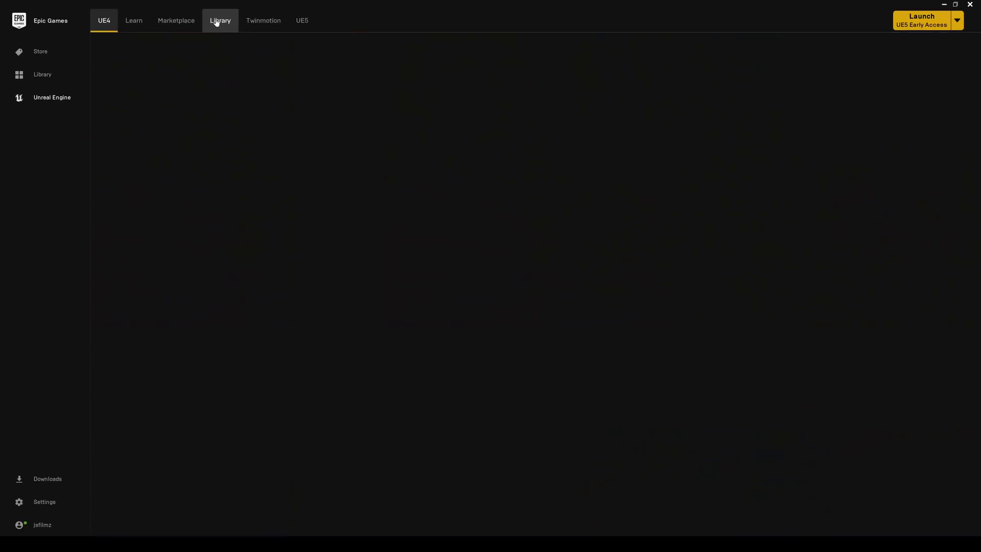
click(224, 23)
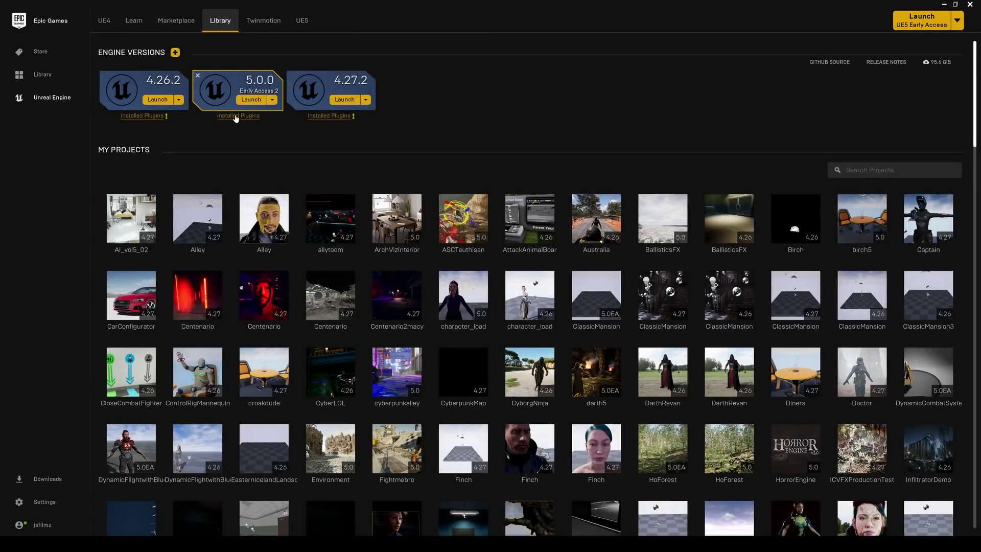
click(235, 117)
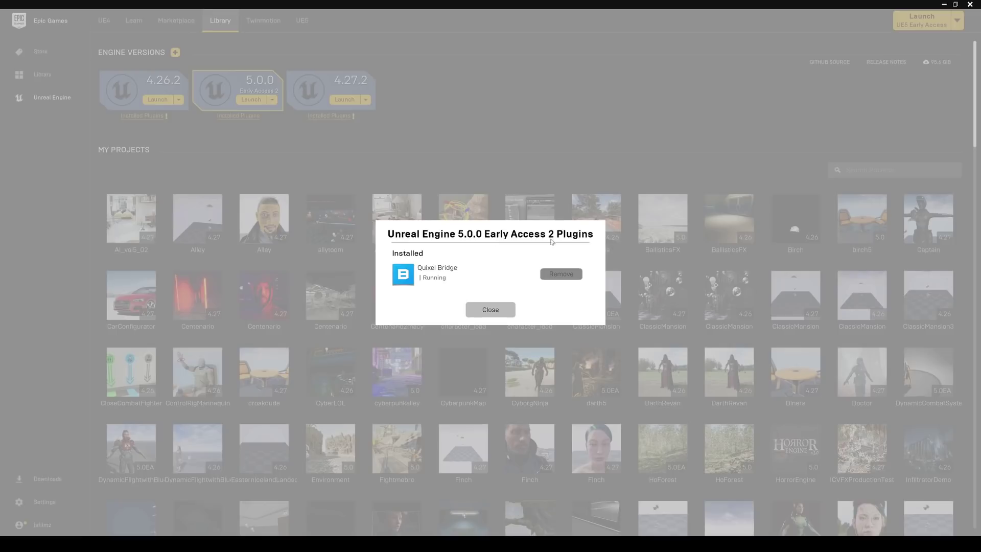
Close the plugin list, switch to the Unreal Editor with the AI_vol5_02 project and open Quixel Bridge
click(491, 310)
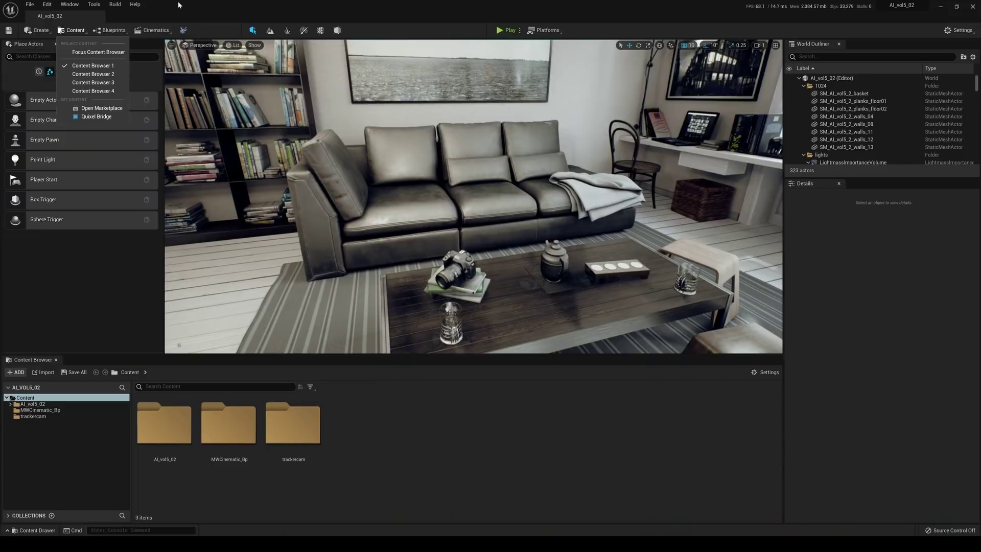
click(80, 33)
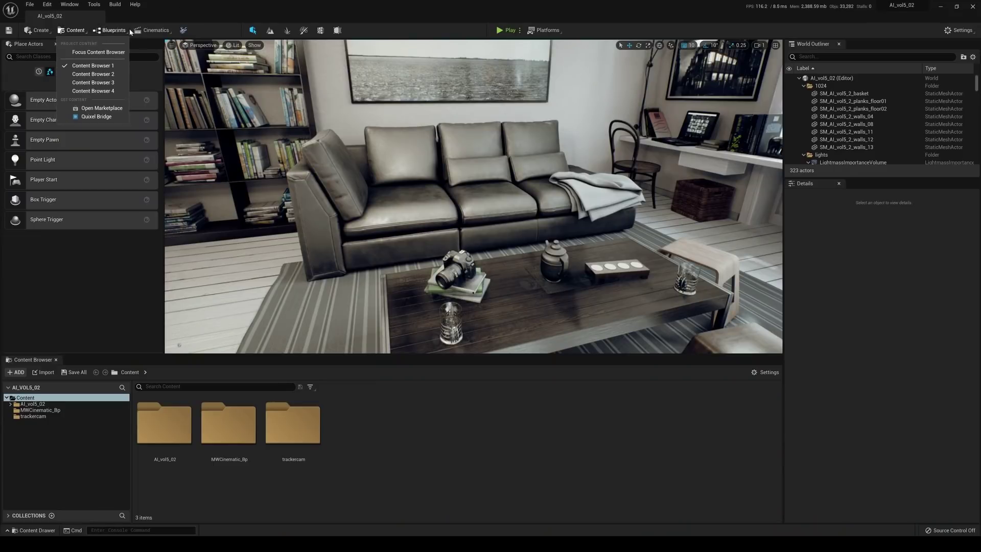
click(95, 116)
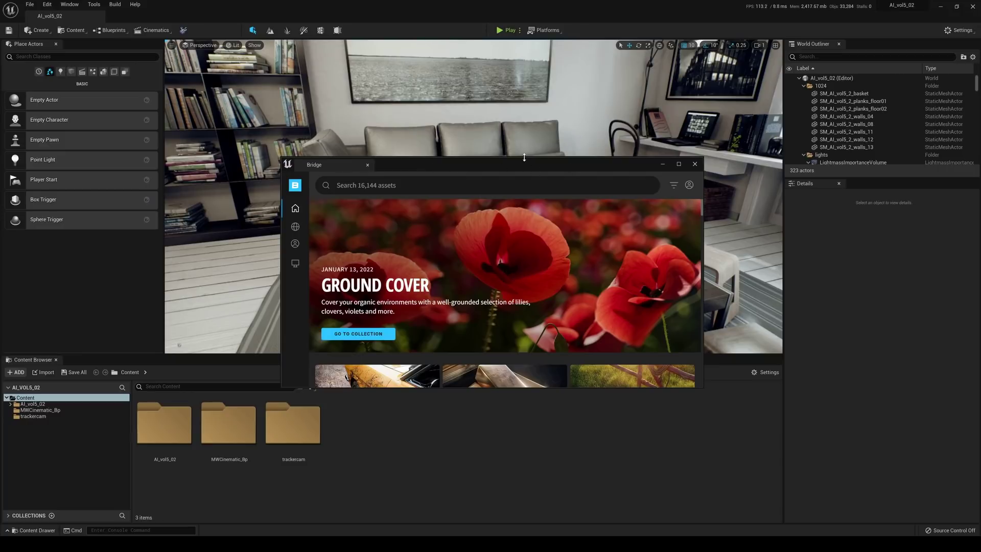
drag(523, 160, 591, 144)
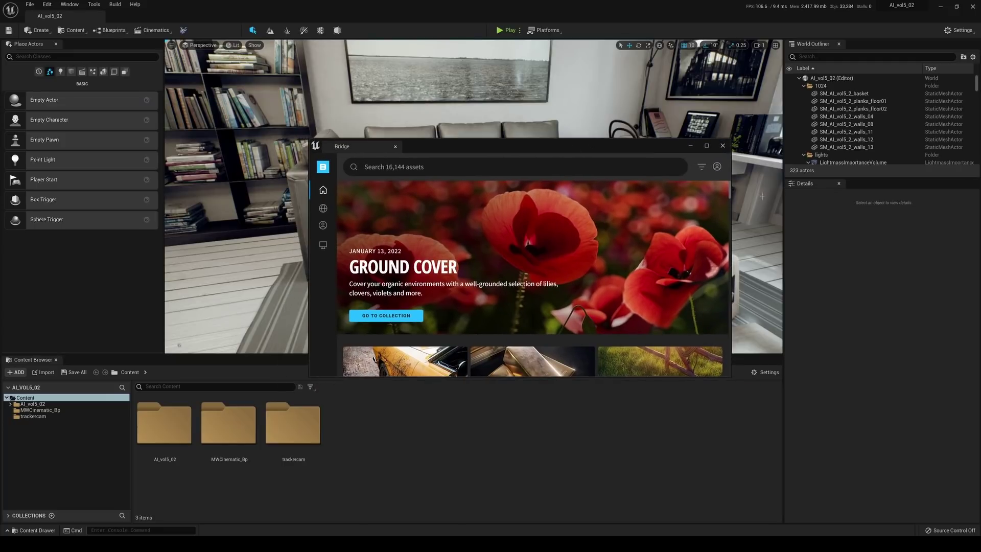
Sign in to Quixel Bridge with the Epic Games account and maximize the Bridge window
click(717, 167)
click(645, 183)
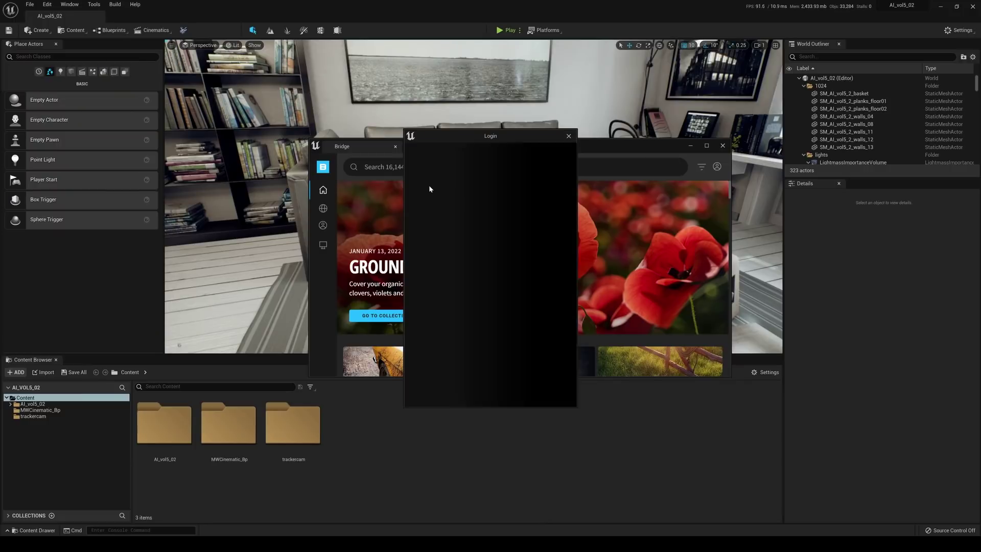
click(477, 218)
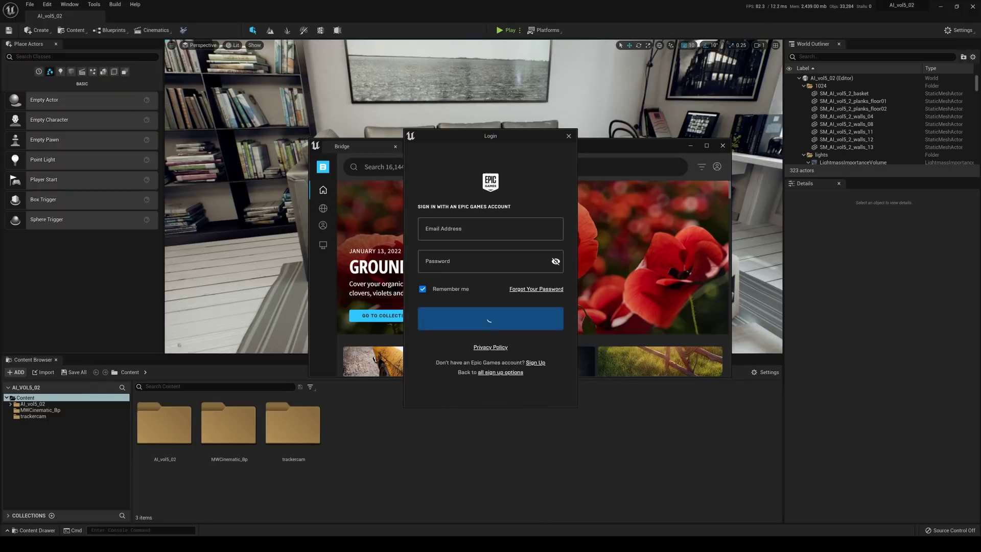
click(707, 146)
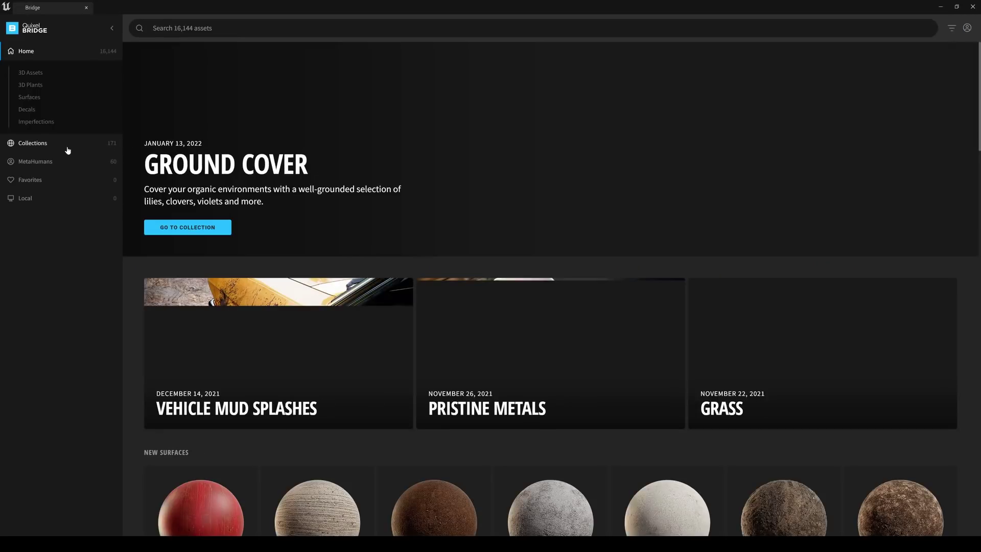
Download the Lisa_b character from My MetaHumans at Highest Quality and add it to the project
click(36, 161)
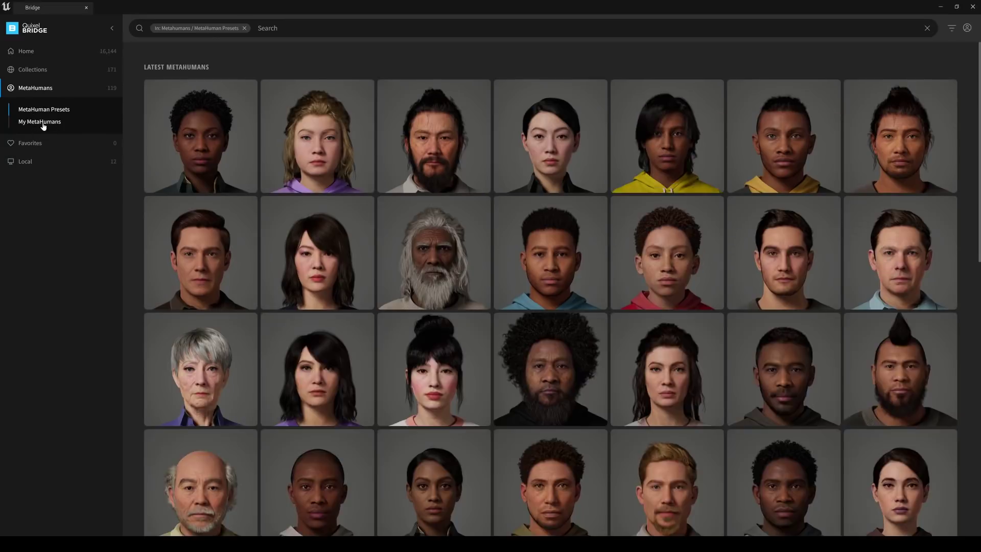
click(50, 123)
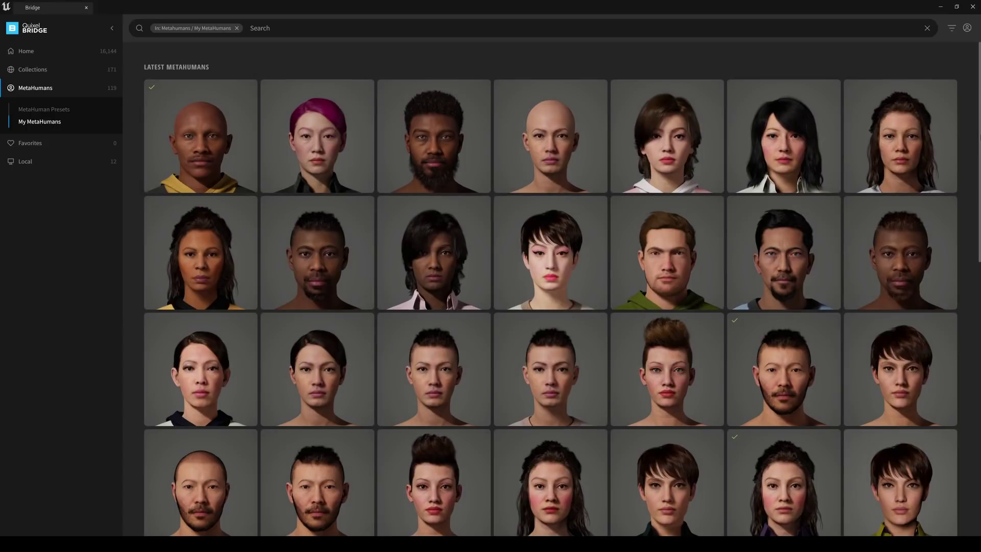
drag(979, 143, 980, 149)
scroll(770, 377, down, 3)
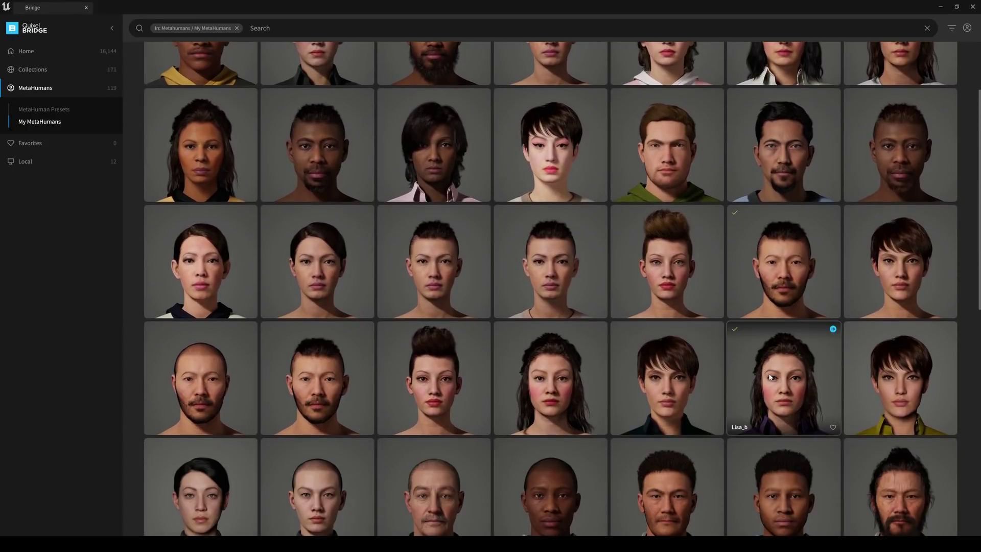
click(788, 376)
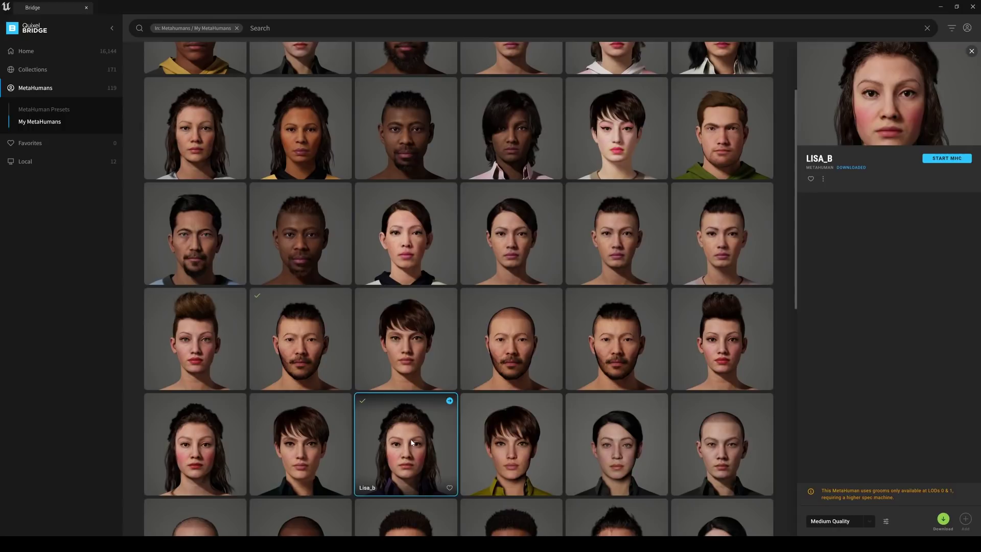
click(870, 519)
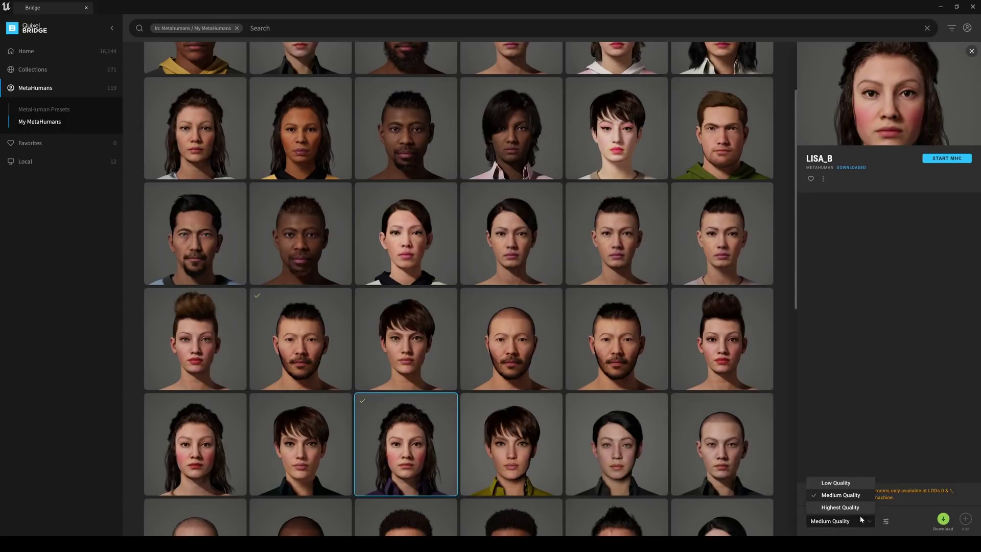
click(848, 507)
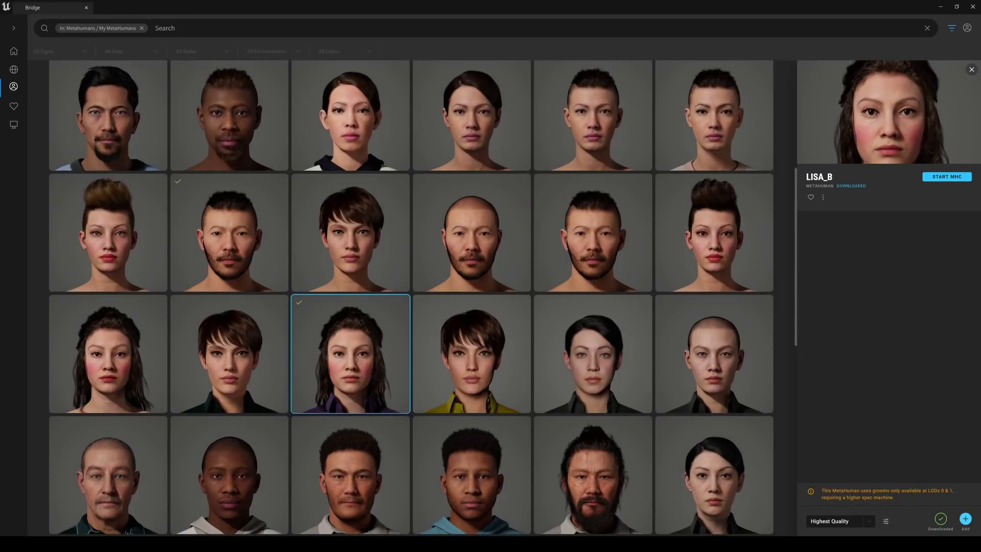
Return to the Unreal Editor and open the imported MetaHumans content folder
mouse_move(144, 544)
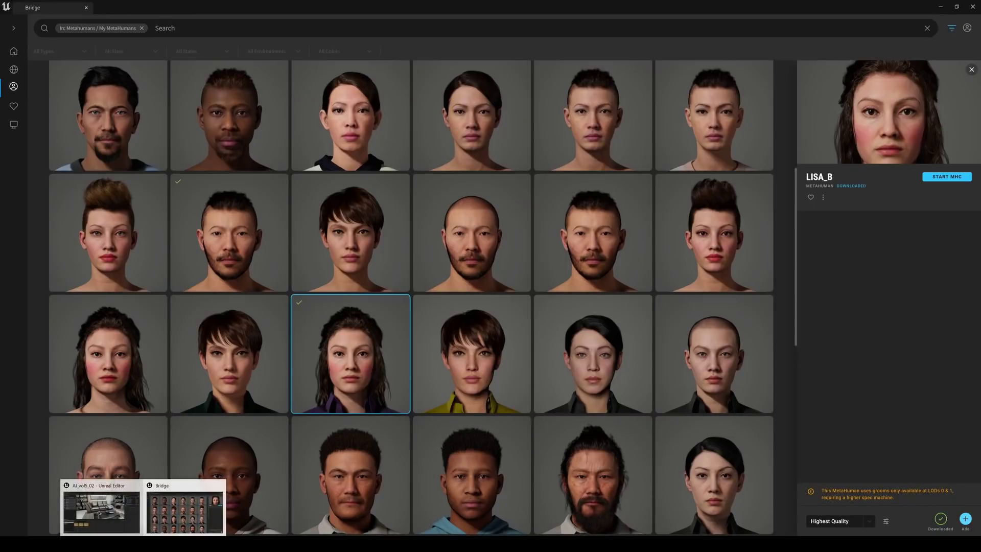
click(102, 510)
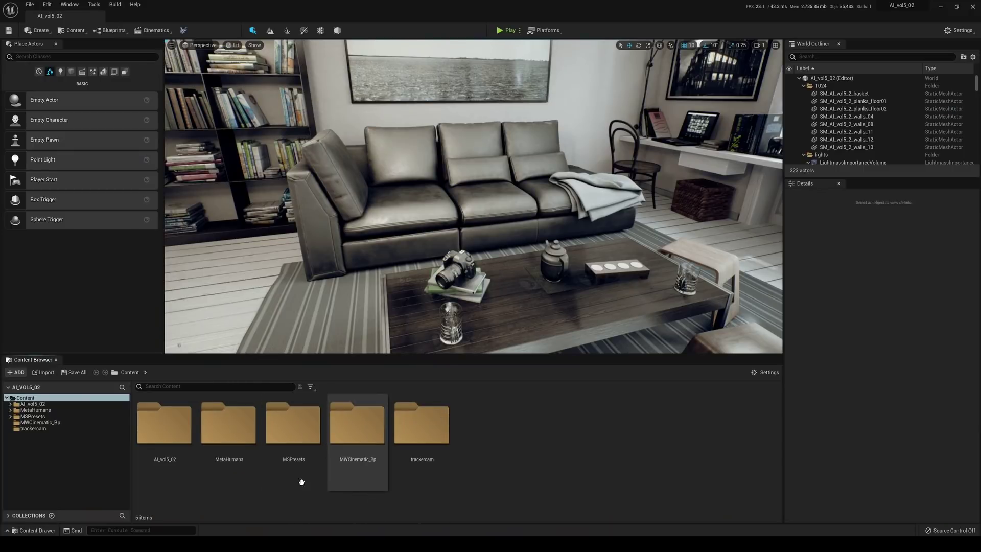
double_click(217, 444)
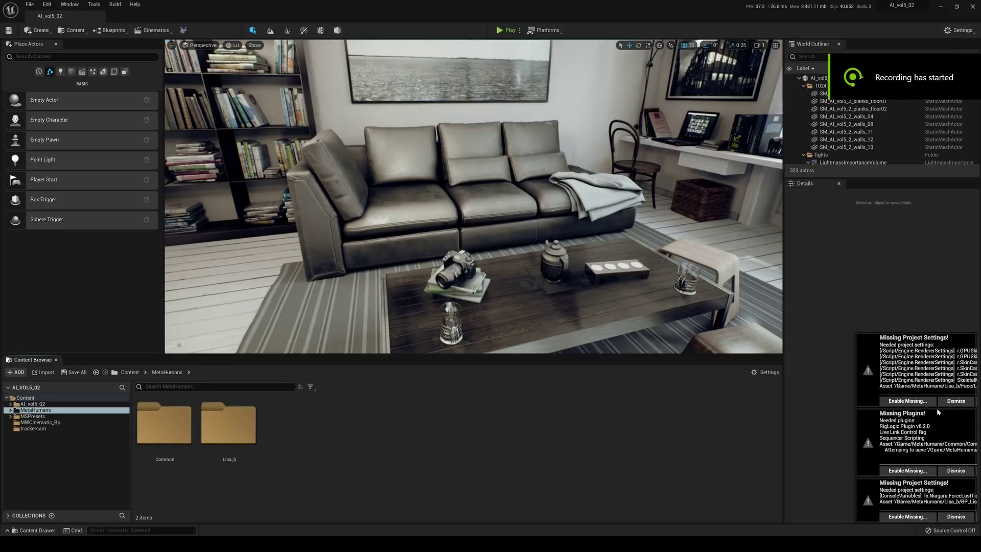
Enable all missing plugins and project settings required by the MetaHuman, and restart the editor to apply them
click(914, 404)
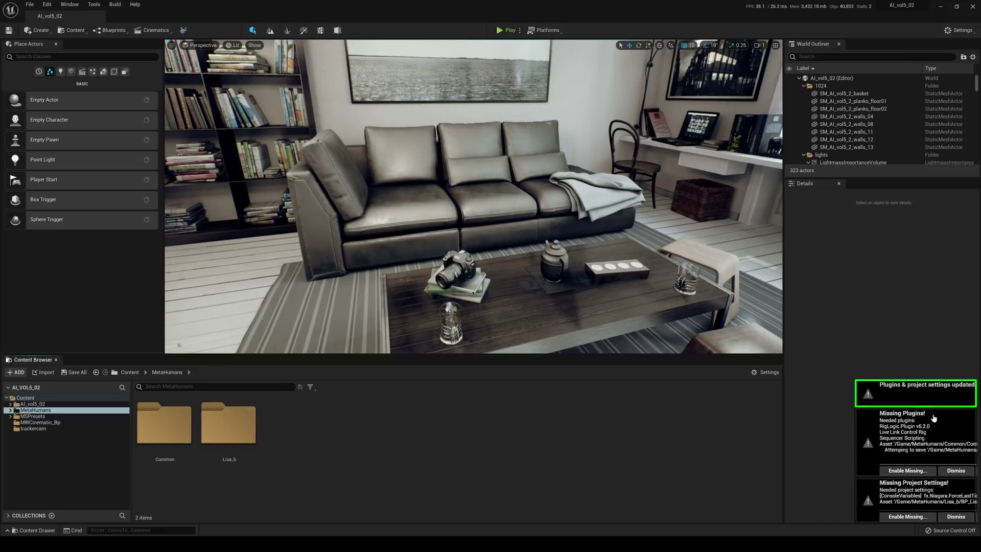
click(907, 470)
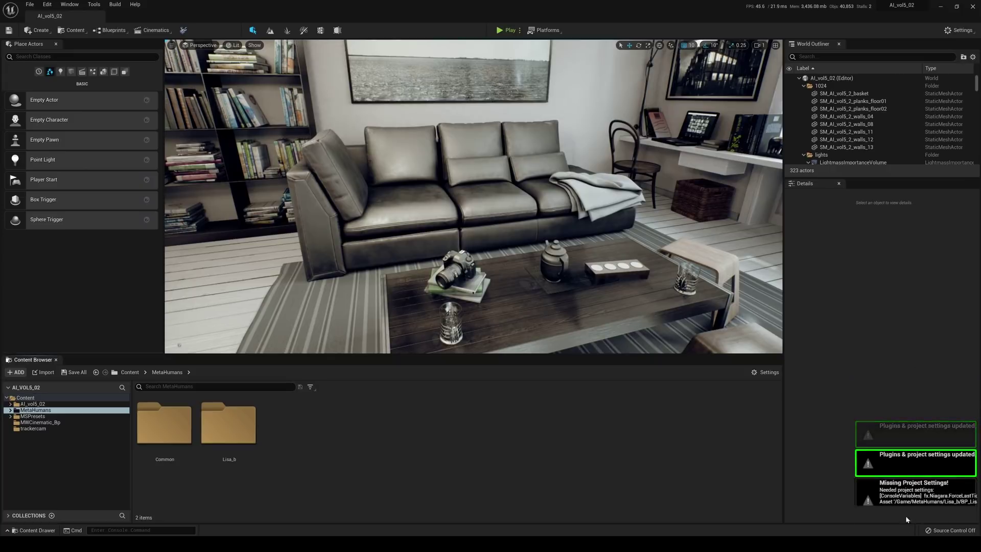
click(905, 515)
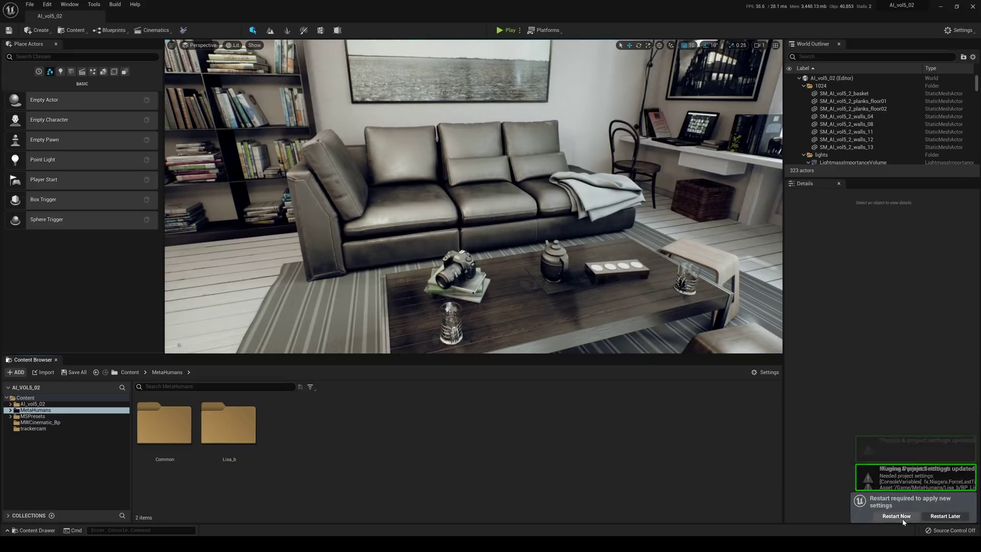
click(896, 517)
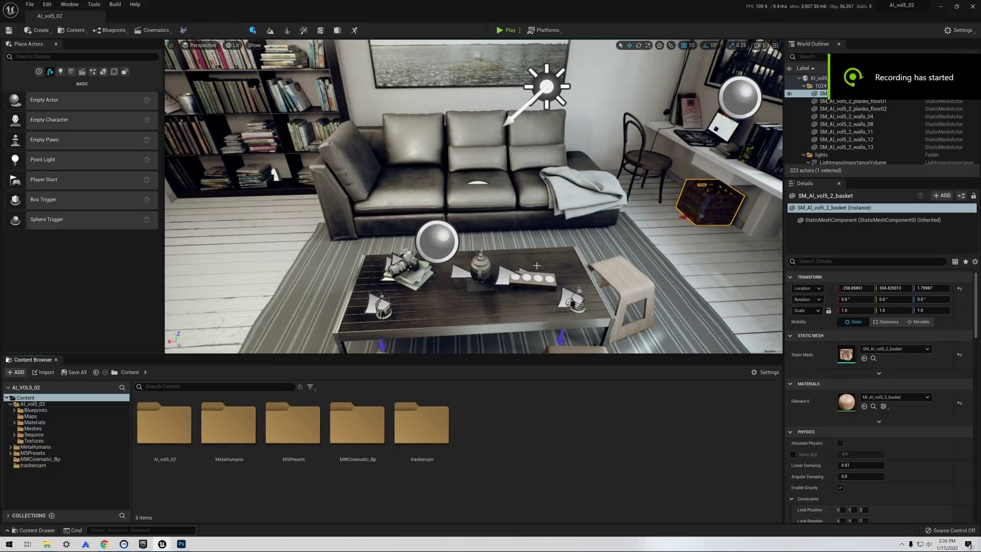
Switch the viewport to game view to hide the light and reflection icons around the sofa
right_drag(553, 261, 567, 242)
right_drag(516, 261, 568, 257)
key(g)
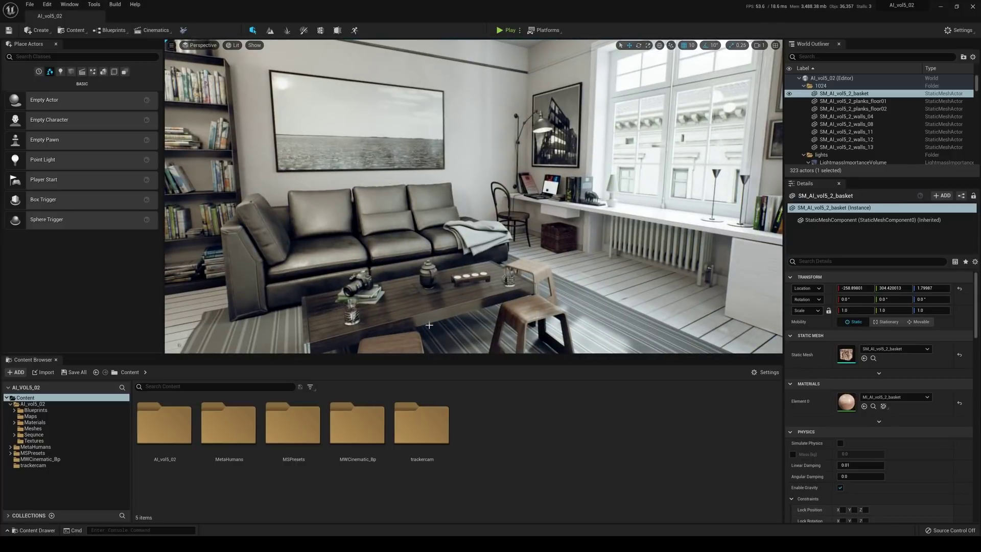
Place the BP_Lisa_b blueprint from the MetaHumans/Lisa_b folder into the living room scene, over the coffee table
double_click(238, 432)
double_click(257, 427)
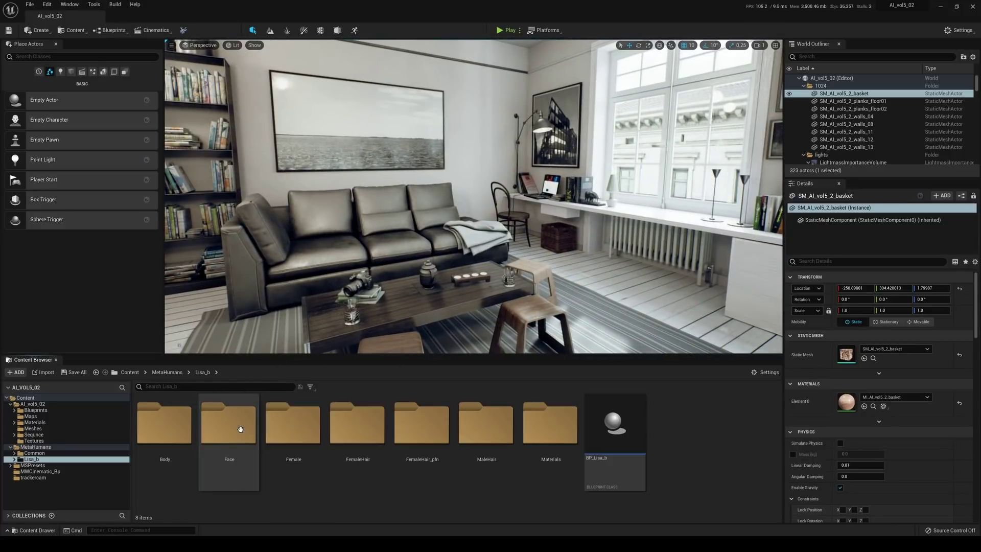
right_drag(594, 273, 571, 278)
click(612, 424)
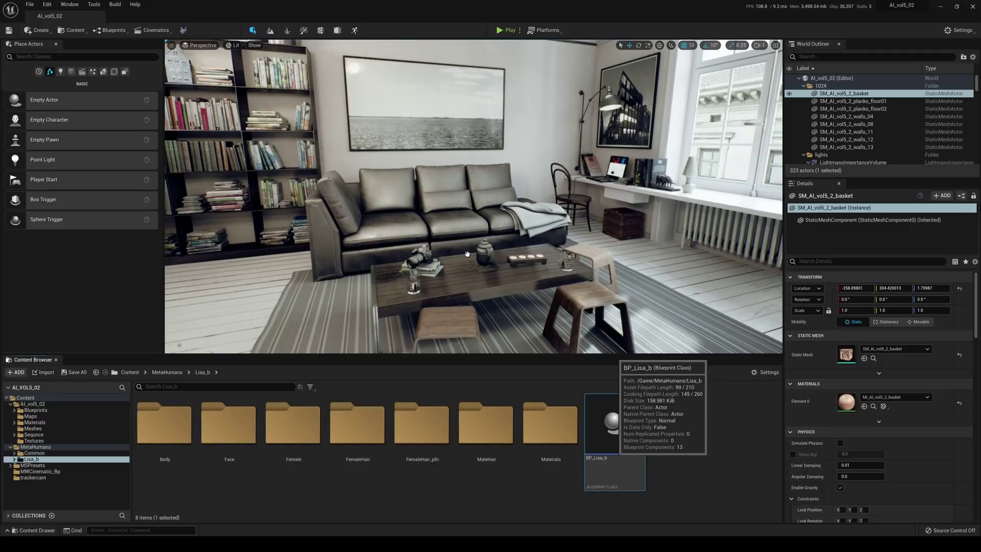
drag(467, 254, 467, 256)
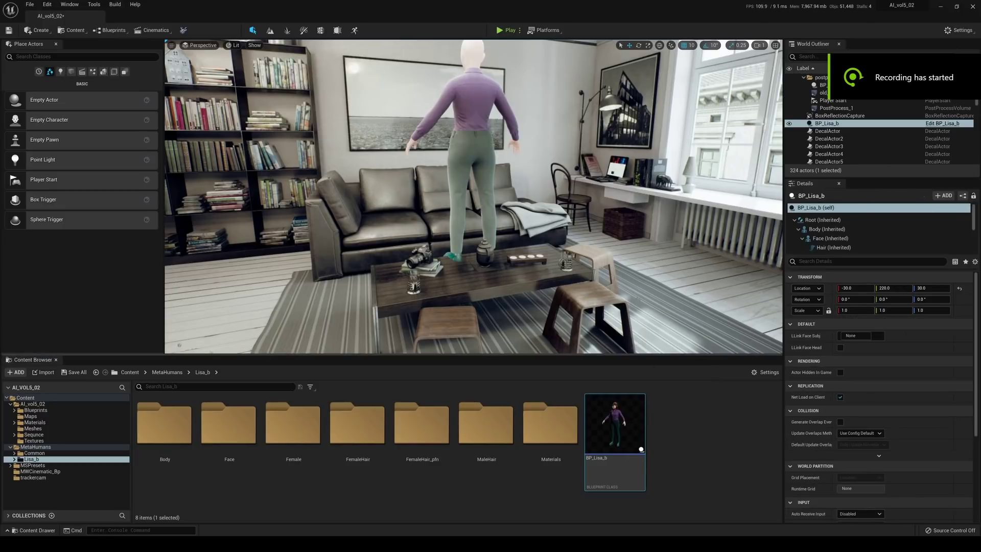
Move BP_Lisa_b off the table to the floor in front of the sofa, at about Y 260 and Z 4
right_drag(467, 255, 531, 250)
right_drag(497, 185, 510, 205)
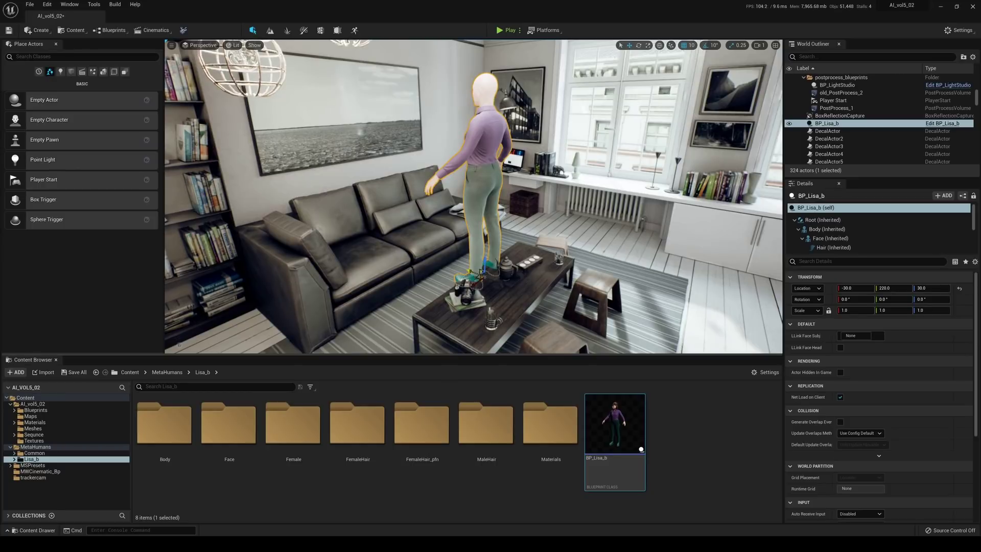
drag(481, 273, 448, 266)
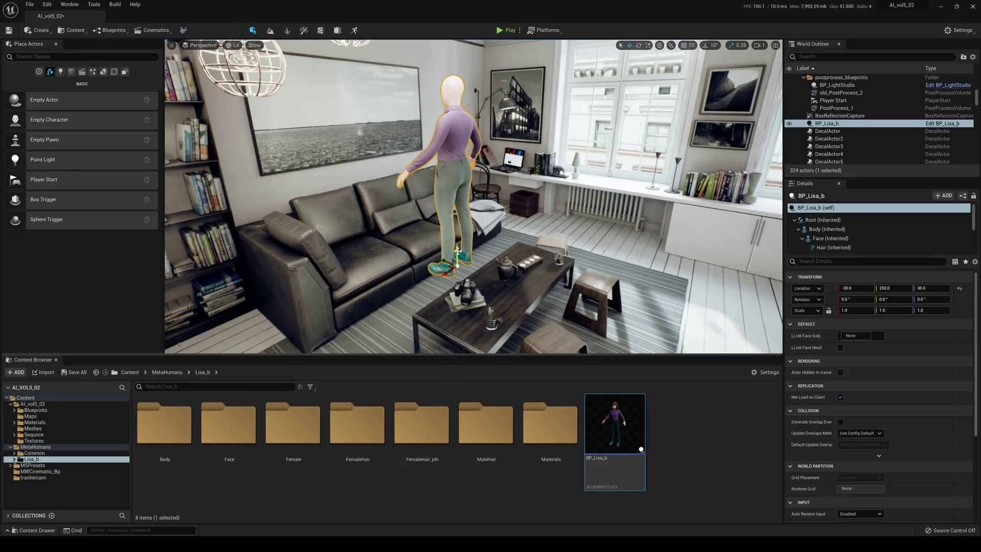
drag(457, 251, 459, 277)
mouse_move(458, 277)
right_down()
mouse_move(480, 286)
mouse_move(471, 288)
right_up()
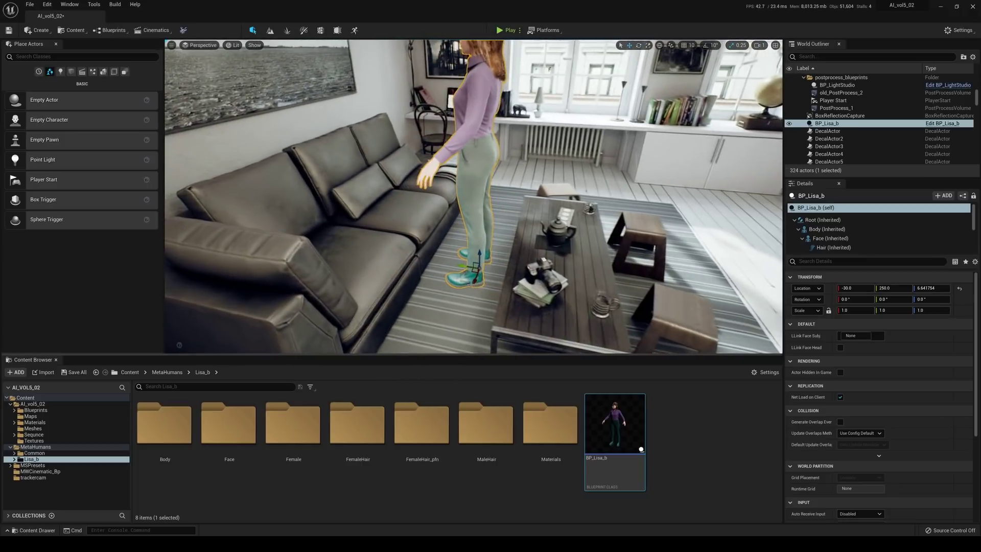
drag(481, 251, 467, 254)
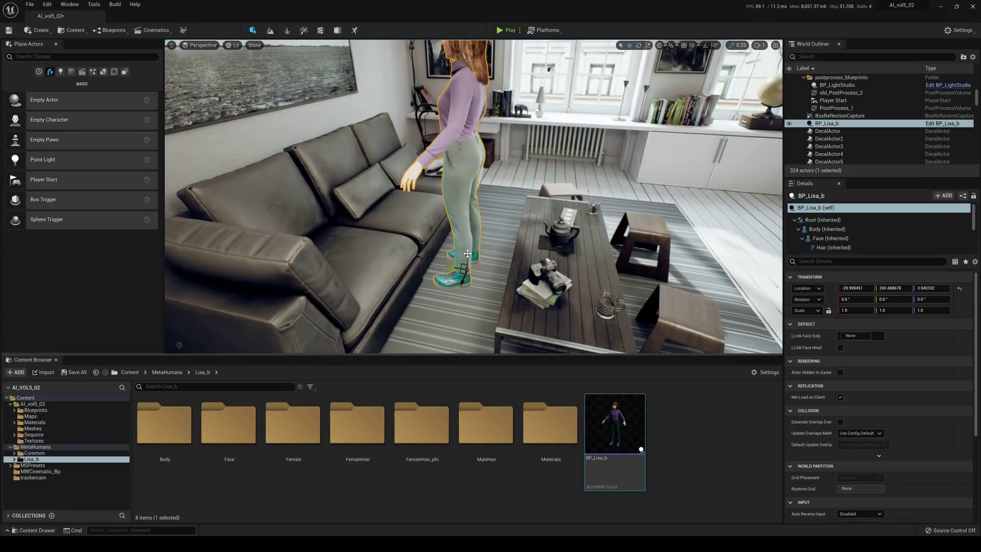
Rotate BP_Lisa_b about 177° around the vertical axis so she faces away from the sofa
drag(469, 290, 459, 289)
right_drag(459, 290, 380, 295)
drag(465, 330, 467, 330)
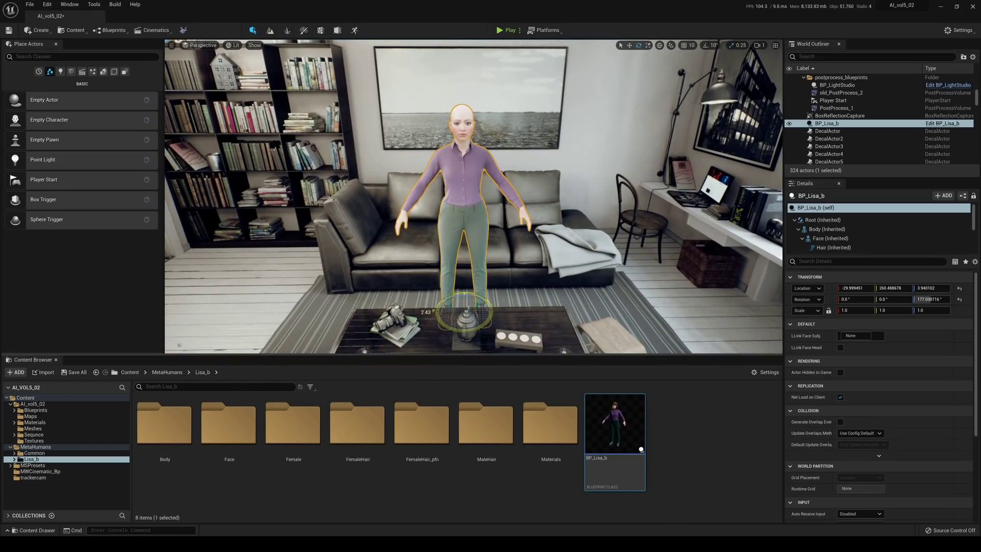
Set both Forced LOD and Num LODs to 1 on the LODSync component of BP_Lisa_b
right_drag(465, 330, 483, 297)
scroll(861, 235, down, 3)
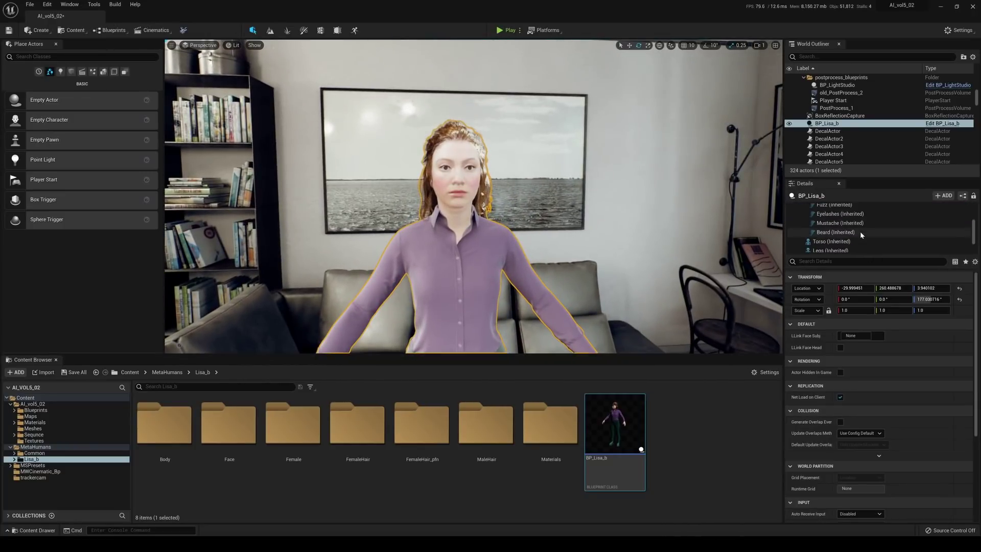
scroll(862, 234, down, 1)
click(848, 248)
click(860, 299)
text(1)
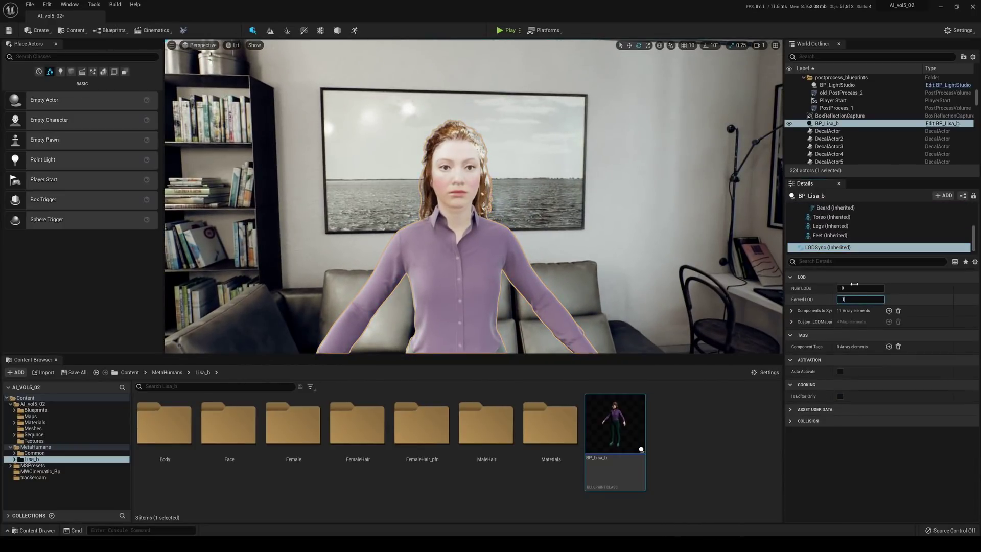
click(854, 287)
click(858, 289)
text(1)
key(Return)
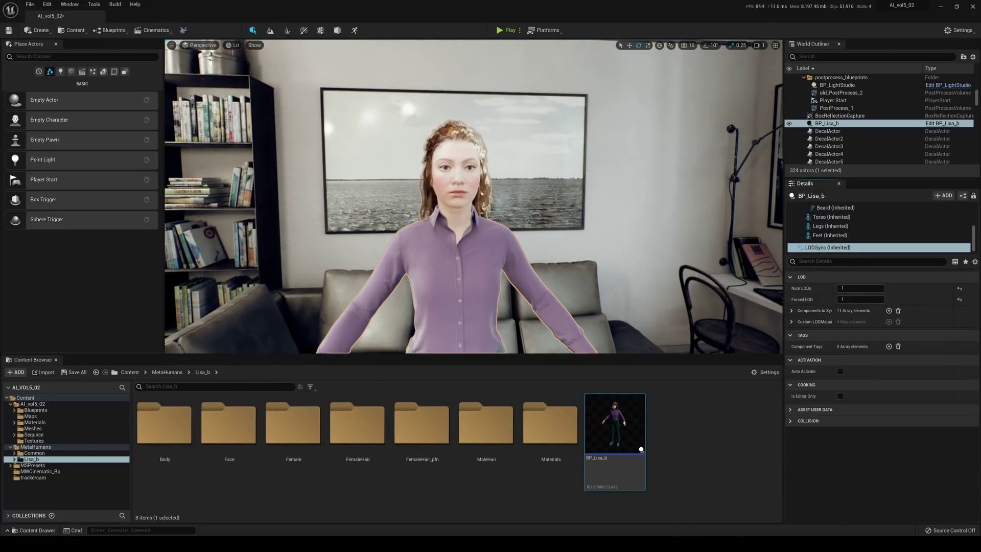
Try deleting the dark chest beside the fireplace, and undo the deletion
right_drag(473, 214, 613, 206)
right_drag(434, 278, 433, 278)
click(507, 184)
key(Delete)
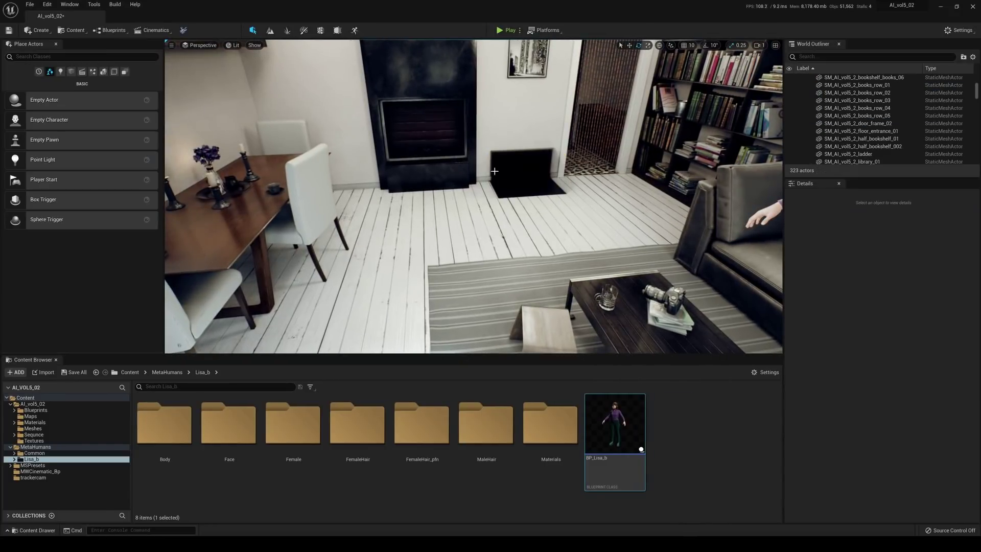
key(ctrl+z)
Bring the character back into view and return to the project's top-level Content folder
right_drag(558, 208, 759, 194)
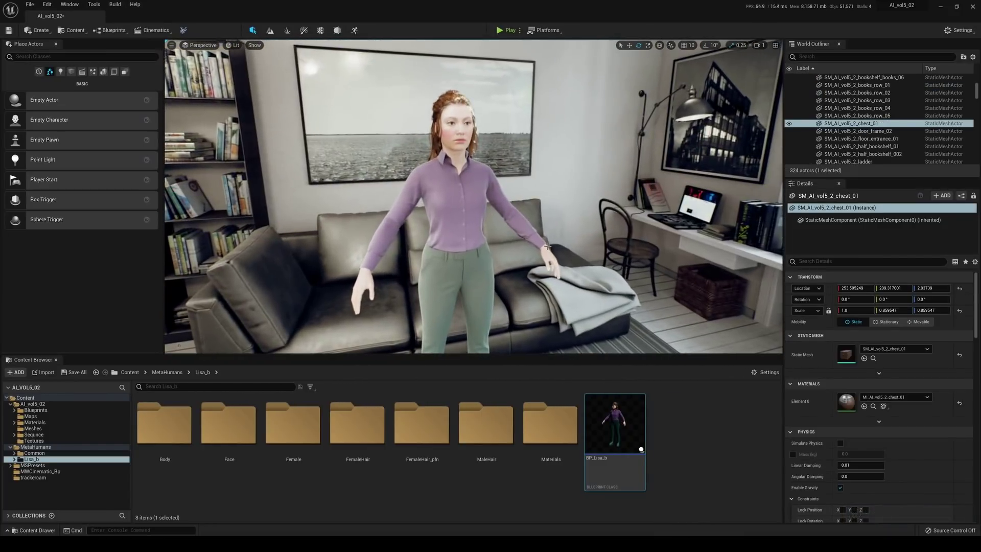
click(131, 373)
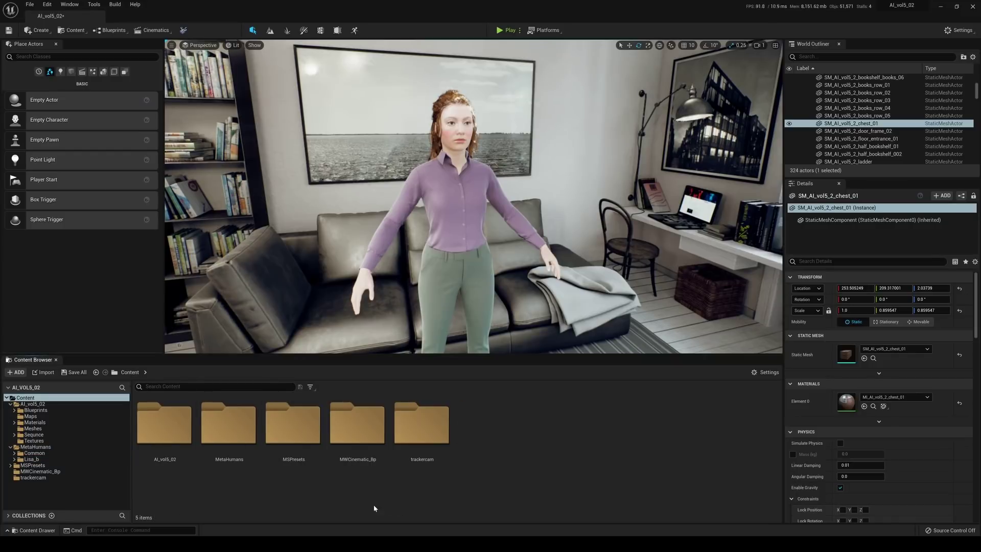
Create a folder named mocap in the project's top-level Content folder
right_click(373, 504)
click(364, 263)
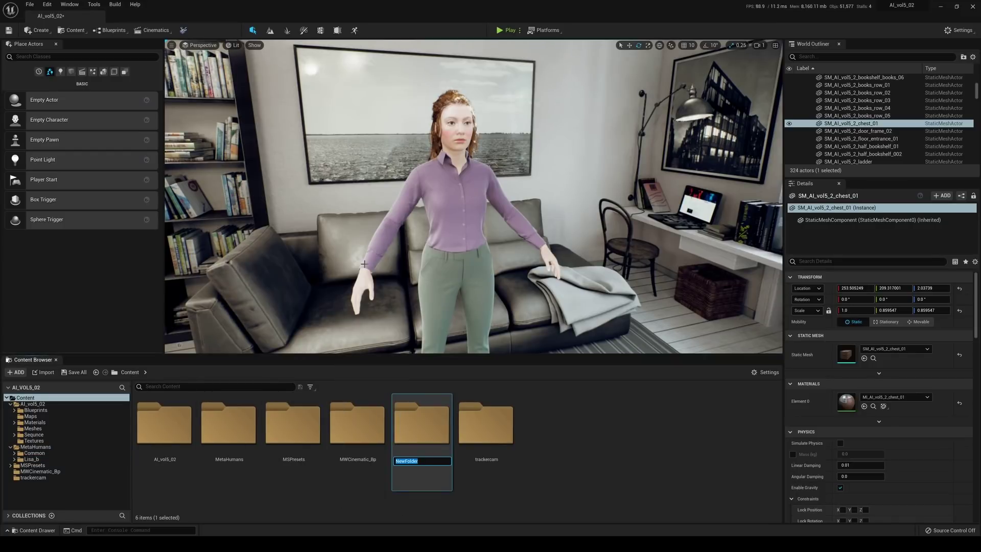
text(mocap)
key(Return)
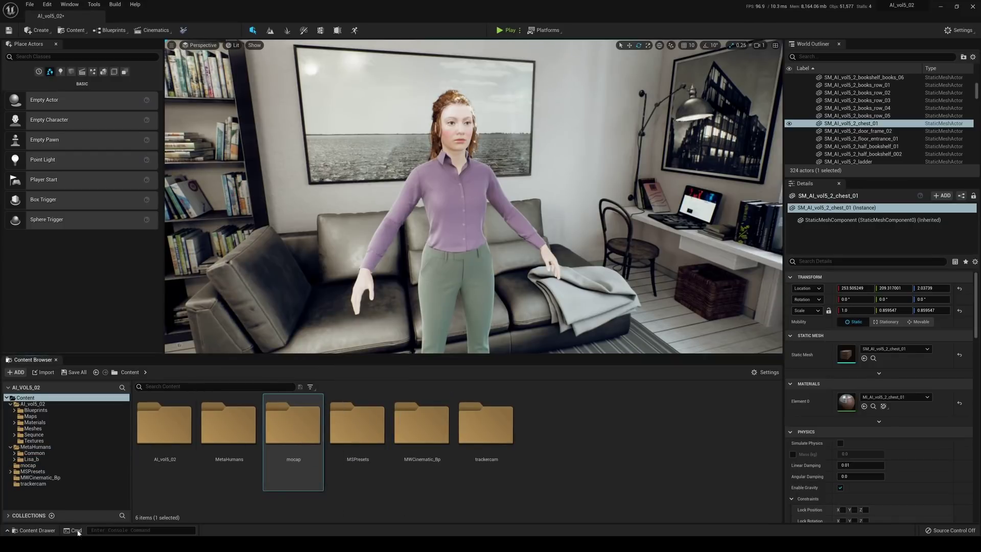
Bring the motion-dummy_female 3D object from the downloaded ActorCore Actor folder into the mocap folder for import
key(alt+Tab)
double_click(463, 5)
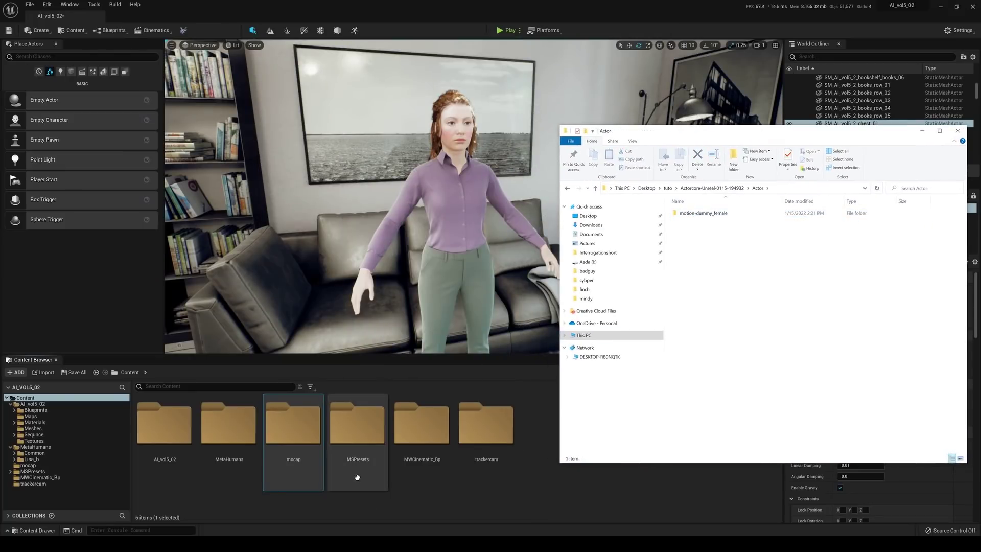
double_click(311, 422)
click(81, 543)
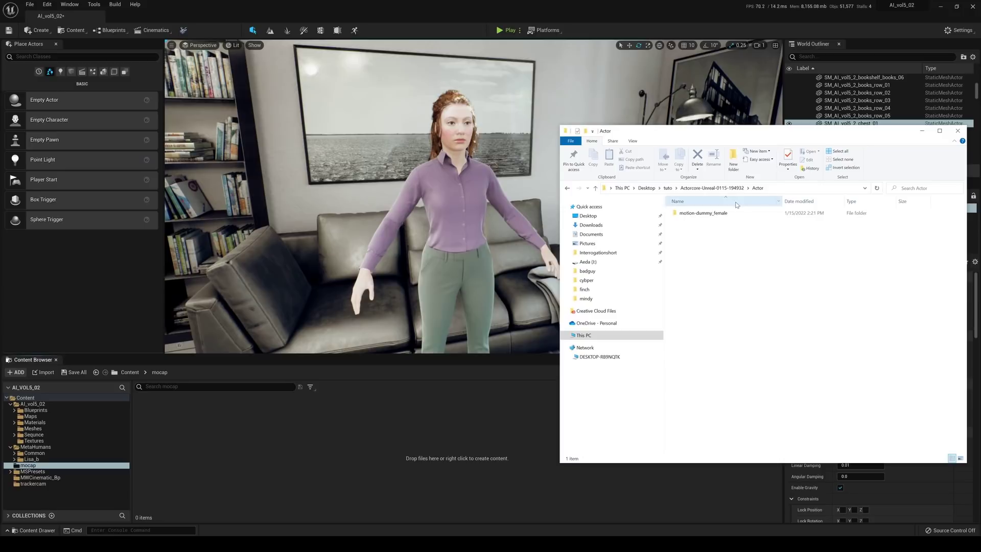
double_click(721, 214)
drag(703, 228, 260, 453)
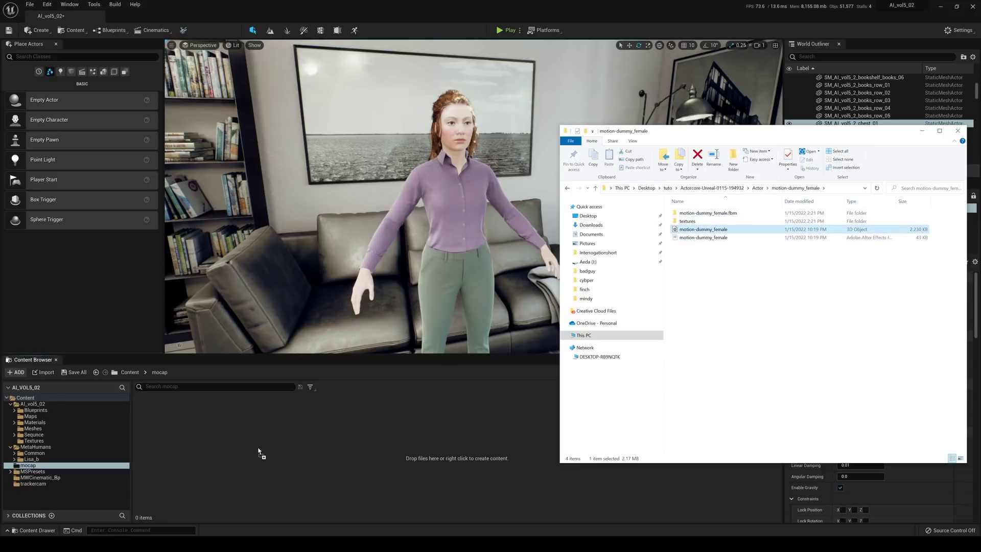
click(922, 132)
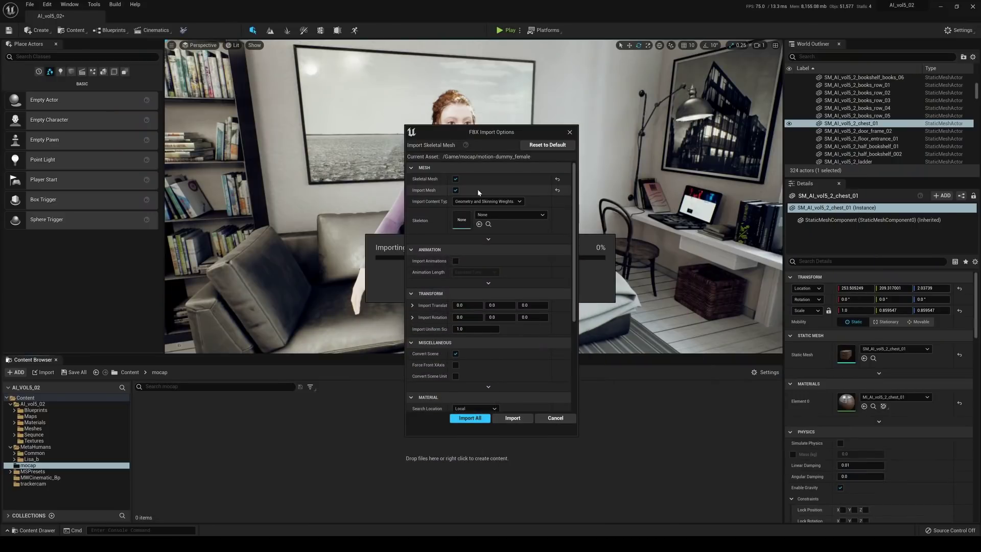
Enable Use T0 As Ref Pose in the advanced mesh options and import the motion-dummy_female skeletal mesh
click(488, 238)
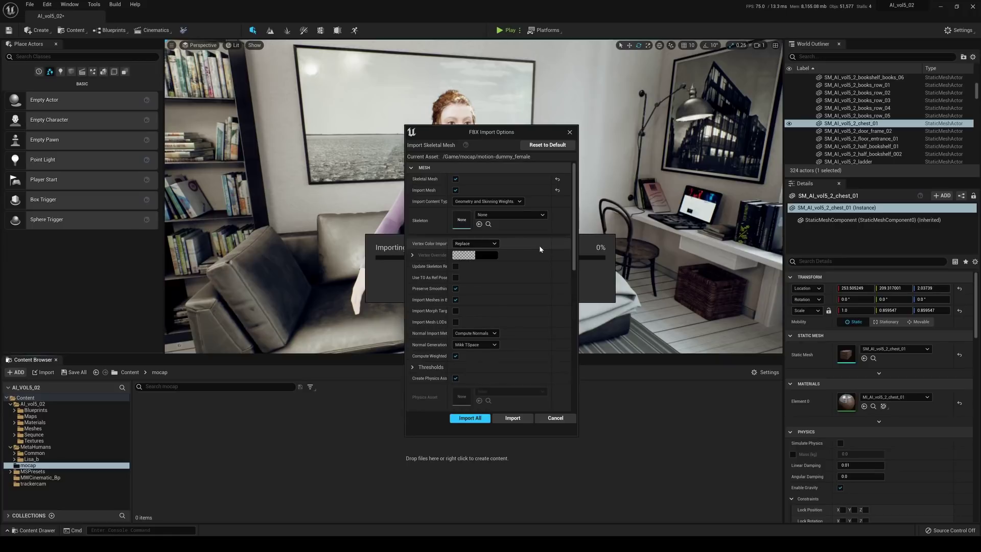
click(455, 278)
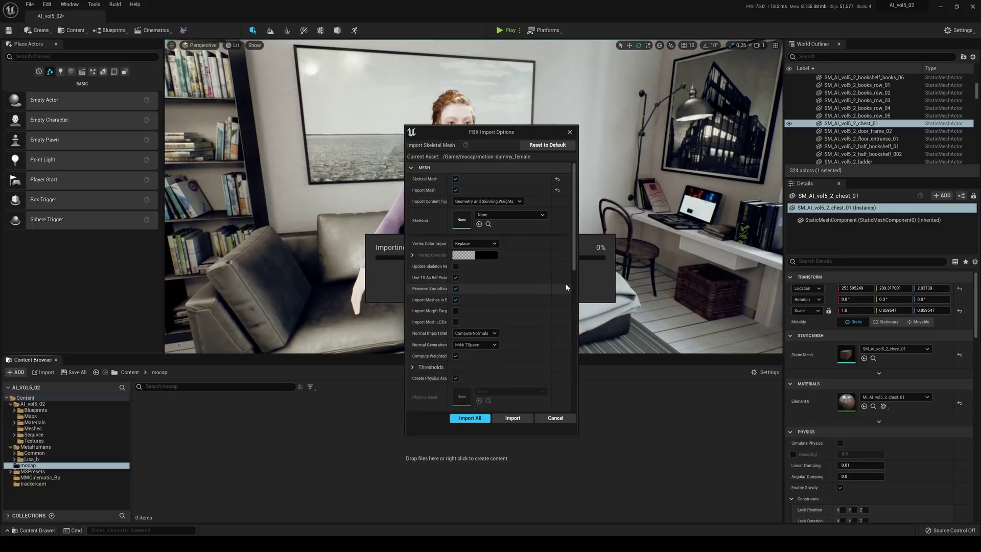
drag(574, 230, 574, 361)
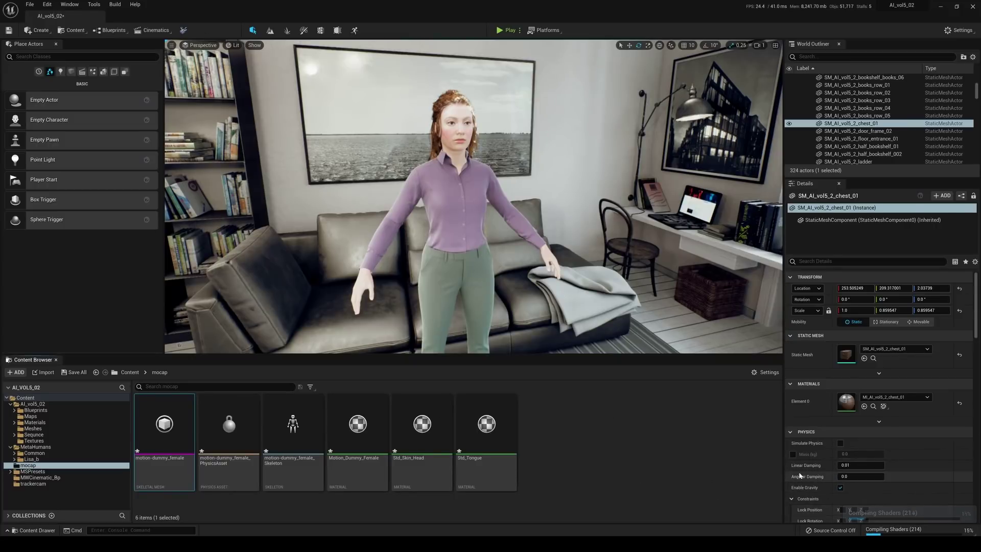
Locate the f_med_nrw_body skeletal mesh used by the Body component of BP_Lisa_b and open it in a maximized editor
right_drag(528, 182, 515, 217)
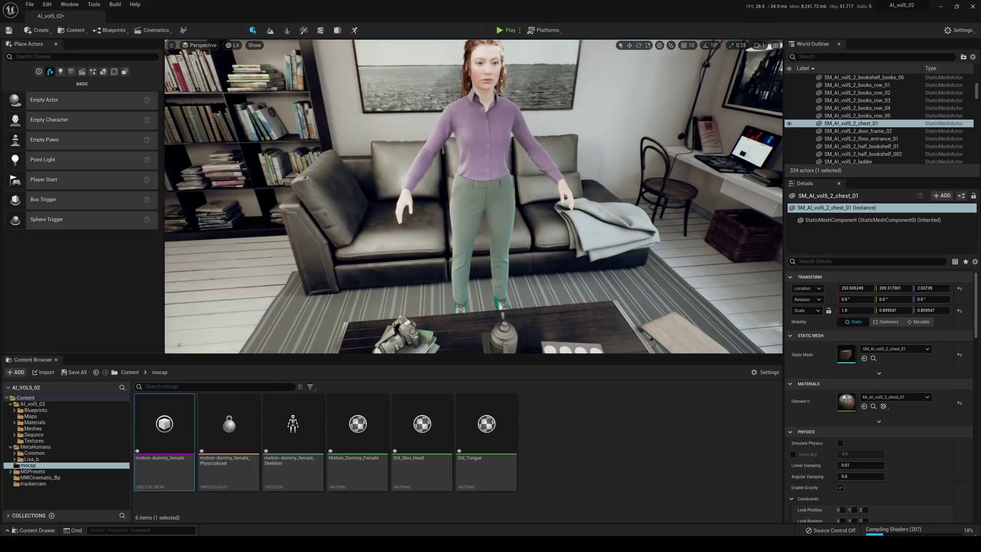
click(529, 98)
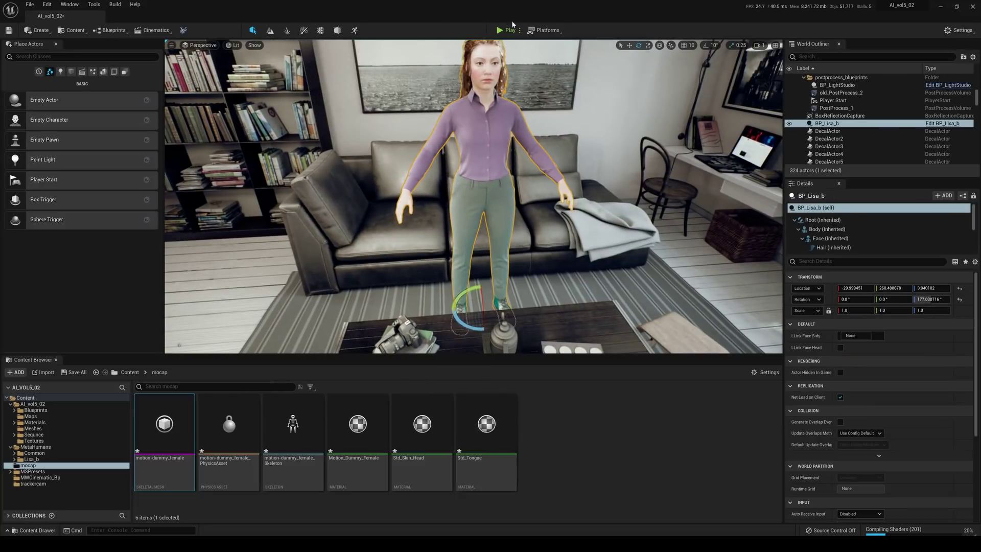
click(836, 230)
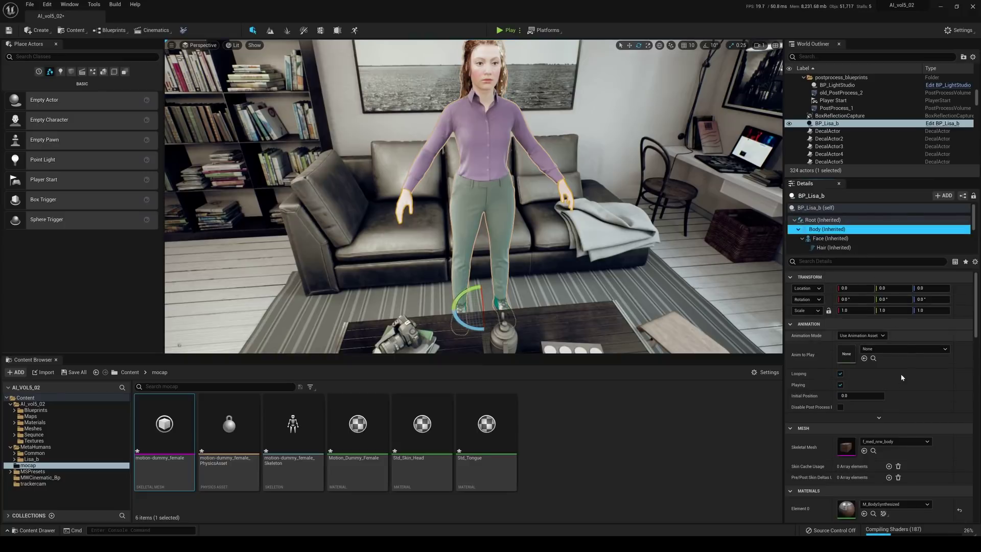
scroll(896, 409, down, 1)
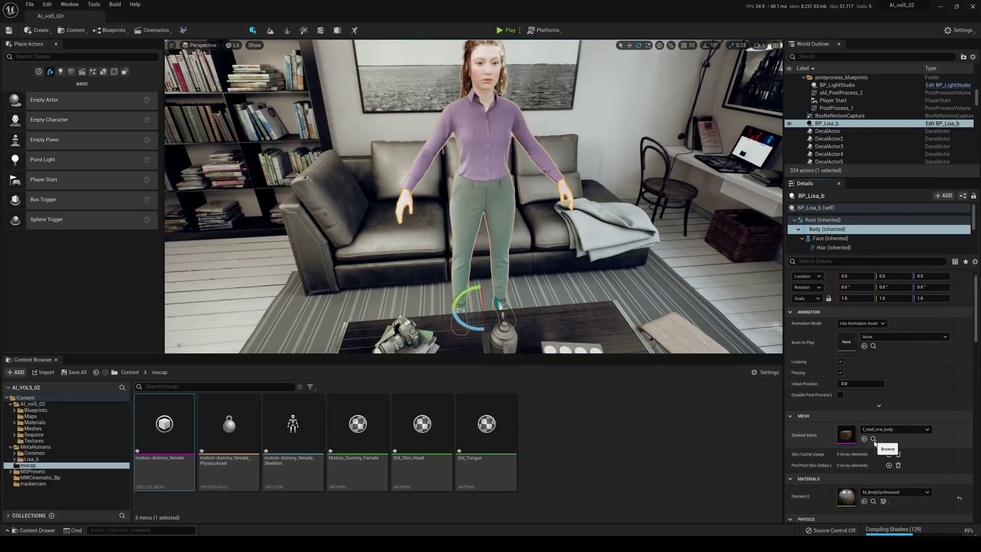
click(873, 439)
double_click(165, 420)
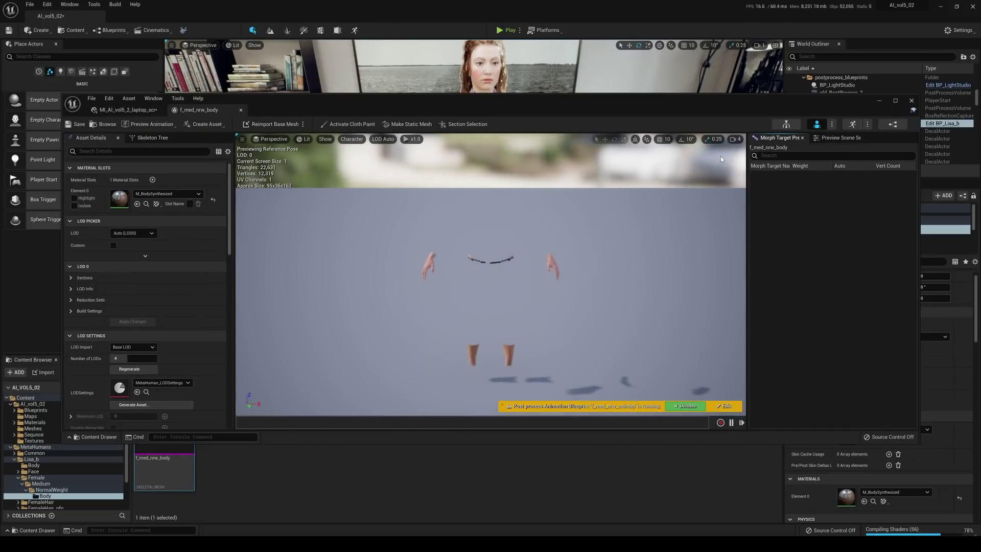
click(894, 101)
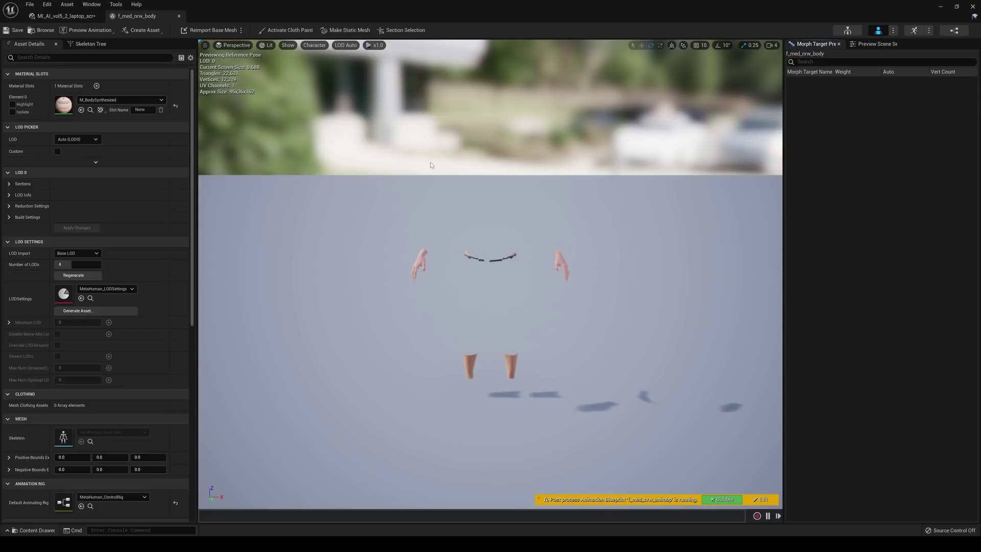
Show the full bone hierarchy in the f_med_nrw_body preview and disable its post process Animation Blueprint
click(314, 45)
mouse_move(324, 84)
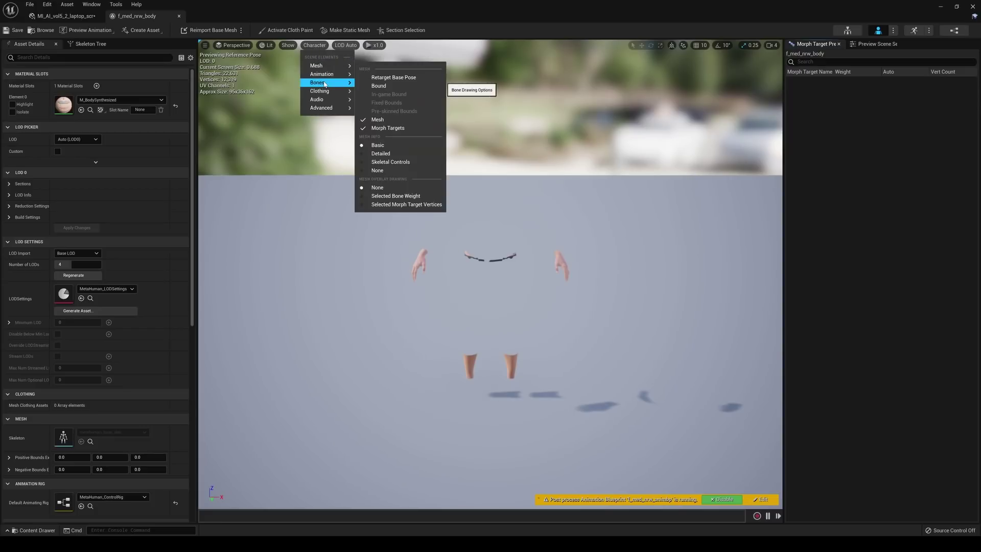
click(393, 123)
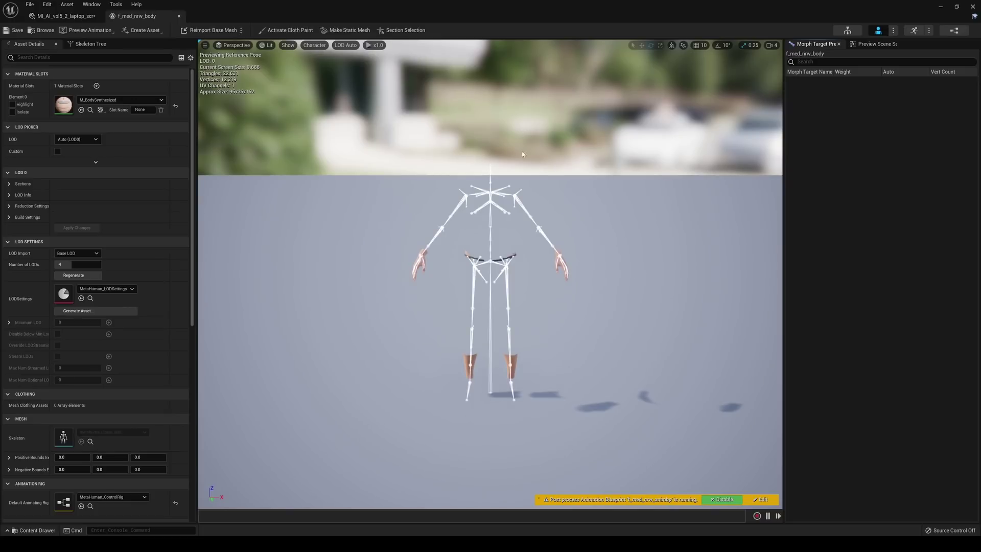
click(313, 46)
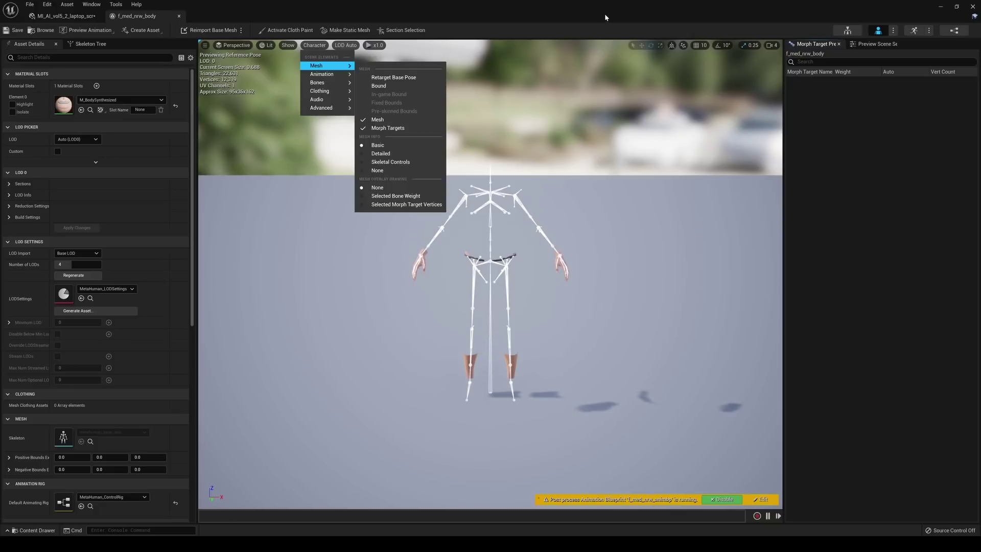
click(720, 499)
click(722, 499)
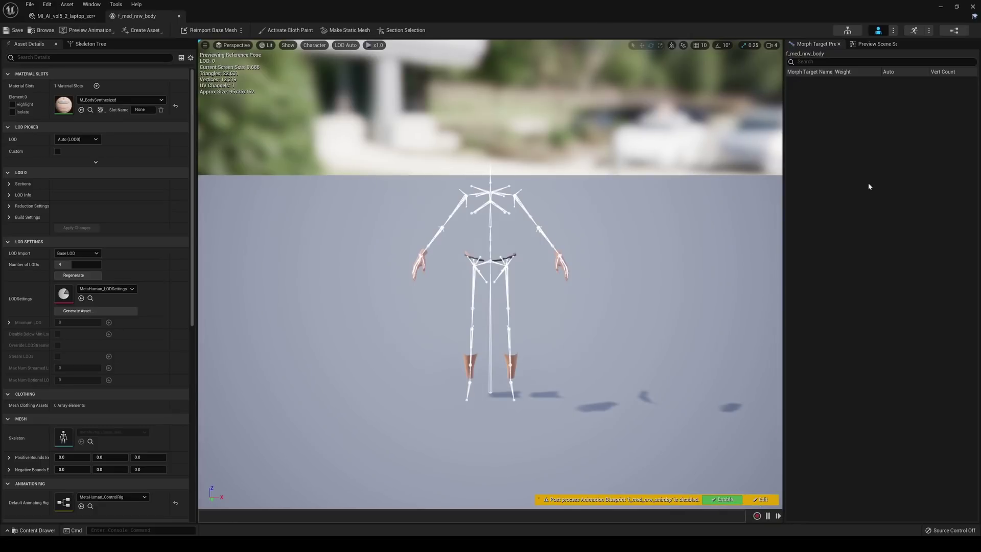
Open the metahuman_base_skel skeleton linked to the body mesh and reduce the preview camera speed to 1
click(845, 31)
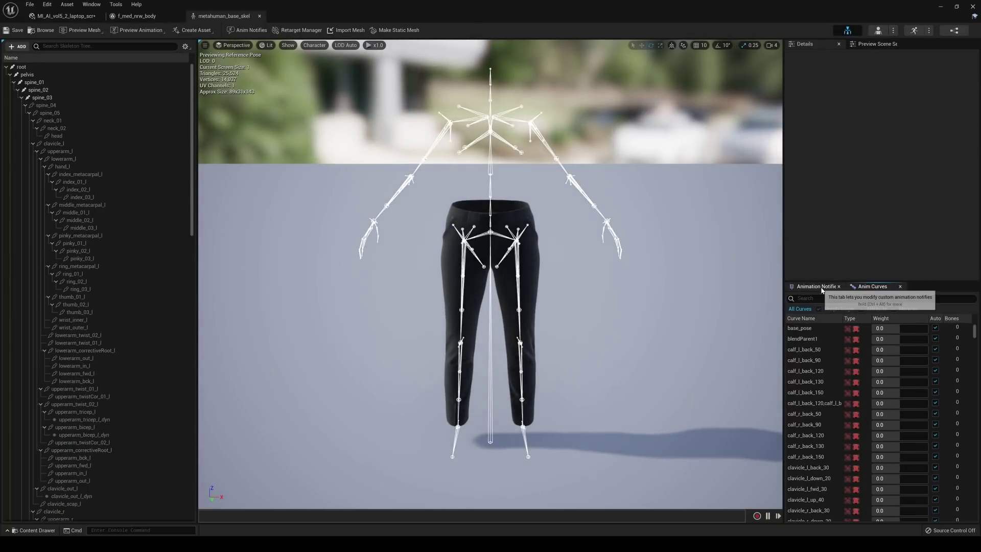
click(832, 287)
right_drag(587, 212, 617, 204)
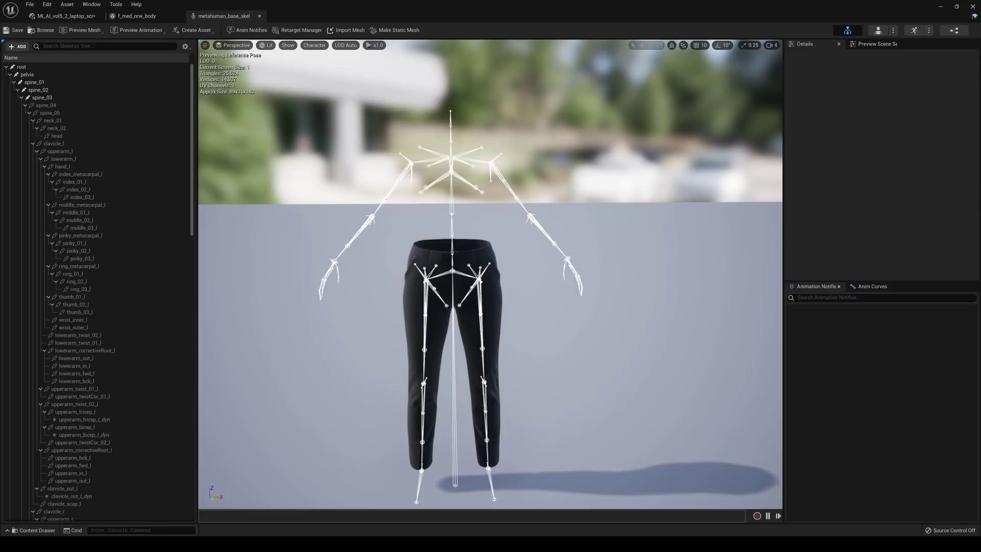
click(772, 45)
click(773, 62)
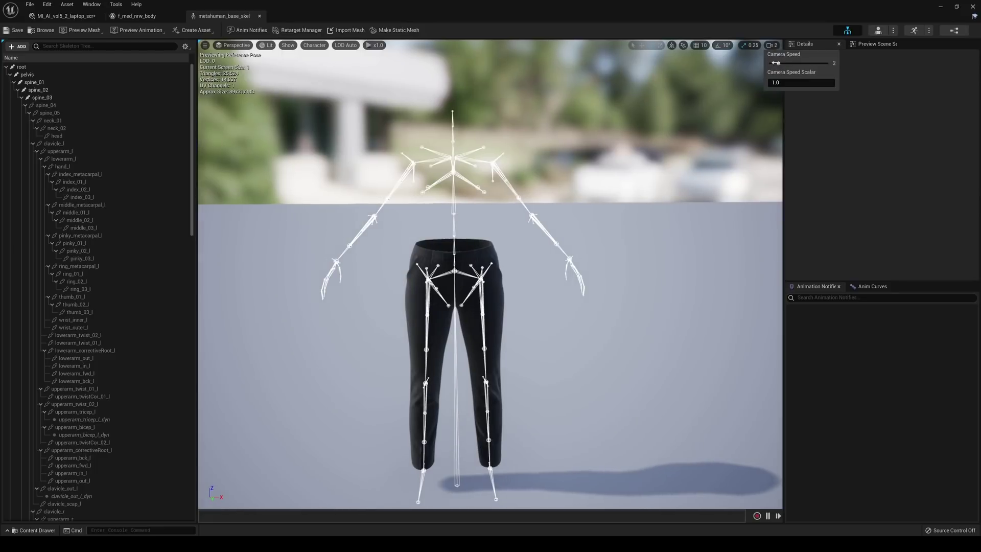
right_drag(715, 88, 699, 109)
right_drag(643, 145, 652, 121)
mouse_move(346, 148)
right_down()
mouse_move(346, 156)
mouse_move(345, 143)
right_up()
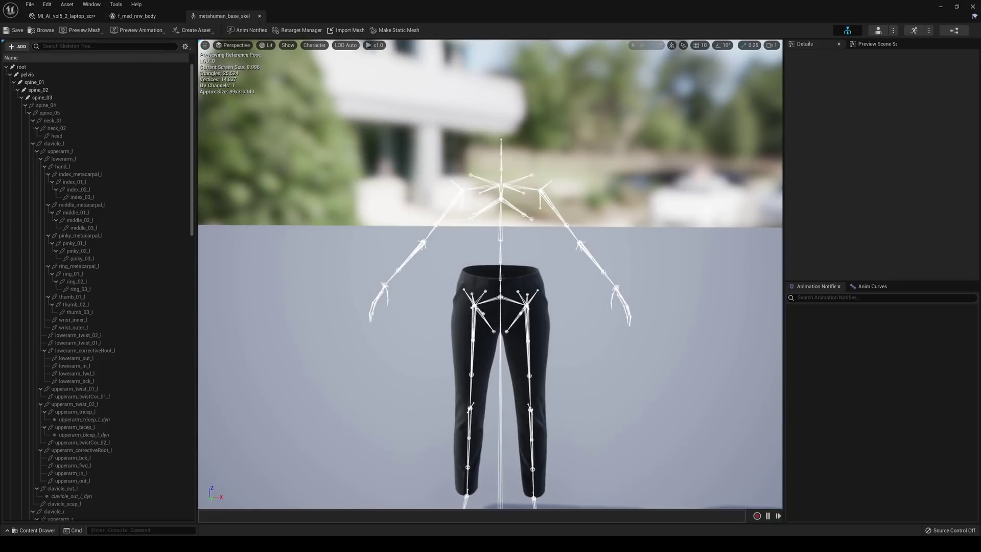
Show the retargeting options in the skeleton tree and set the pelvis bone's translation retargeting to Animation
click(185, 47)
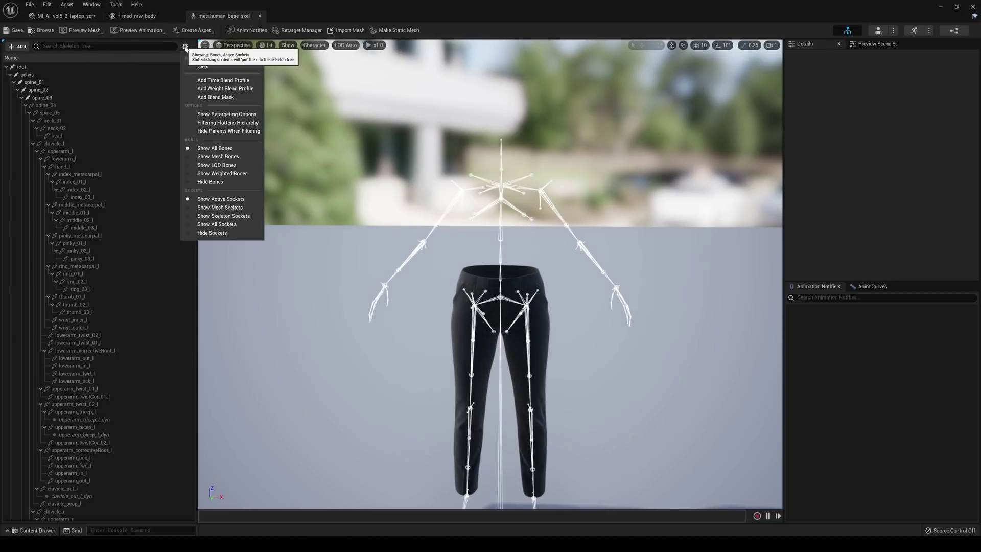
click(219, 114)
click(153, 75)
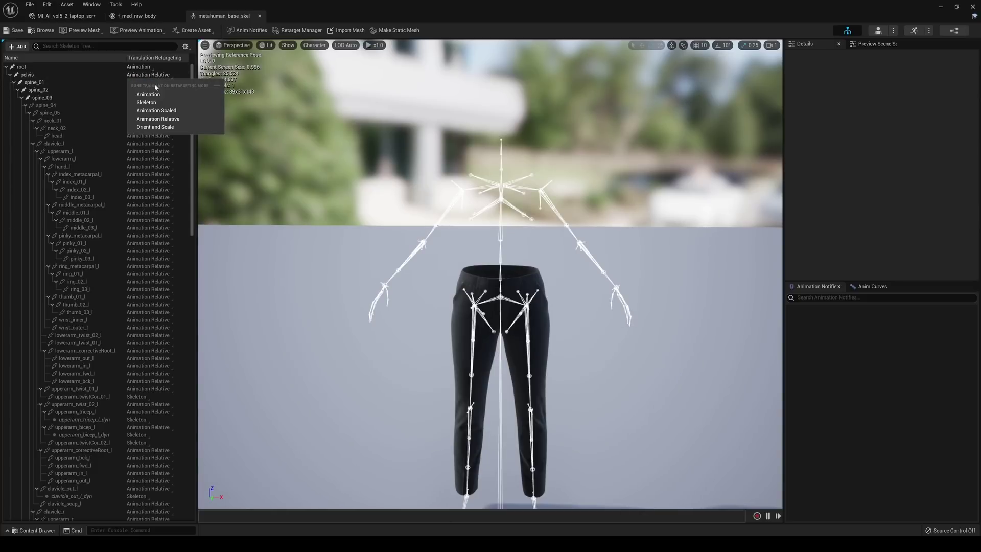
click(148, 92)
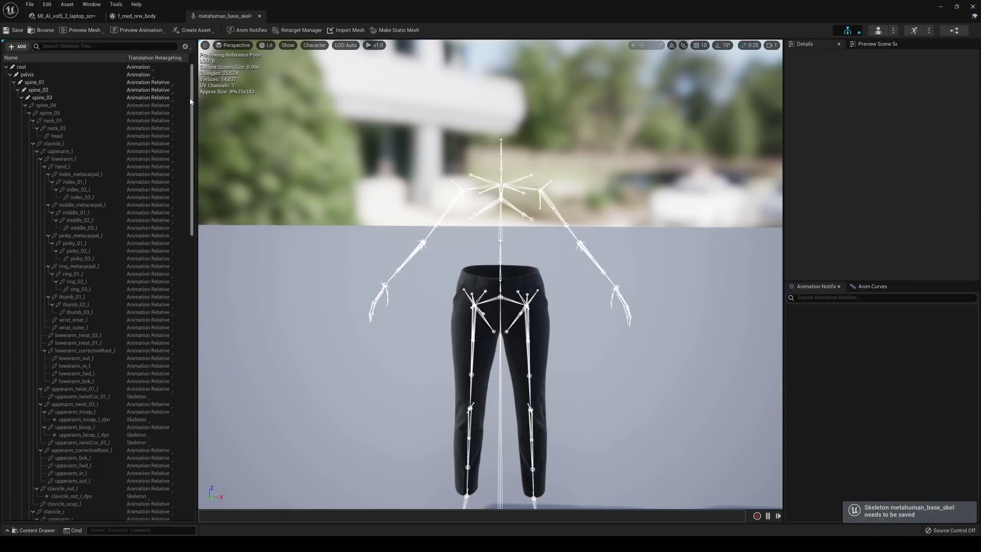
Recursively set translation retargeting to Skeleton for all bones from spine_01 through pelvis_fwd, and save the skeleton
click(153, 83)
drag(195, 112, 192, 395)
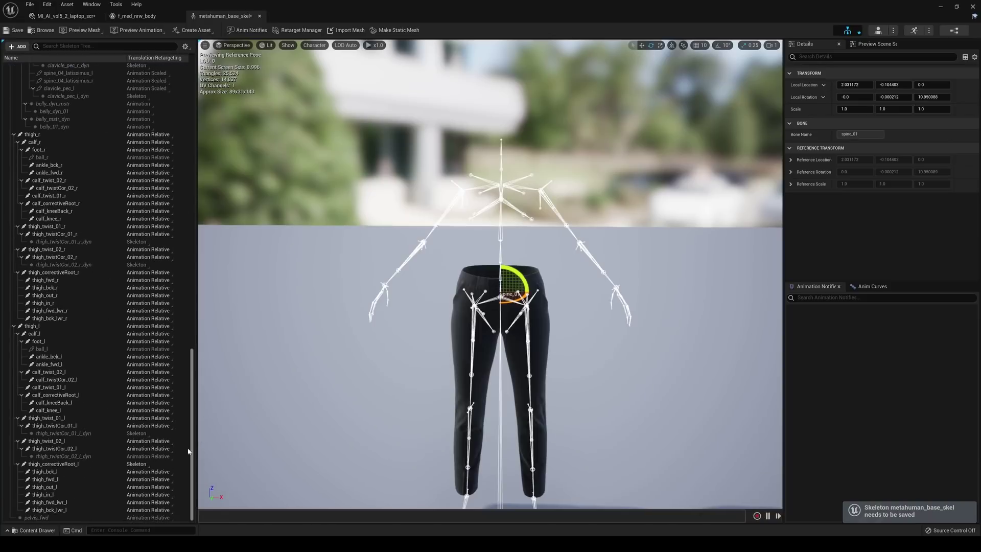
shift+click(45, 516)
right_click(45, 517)
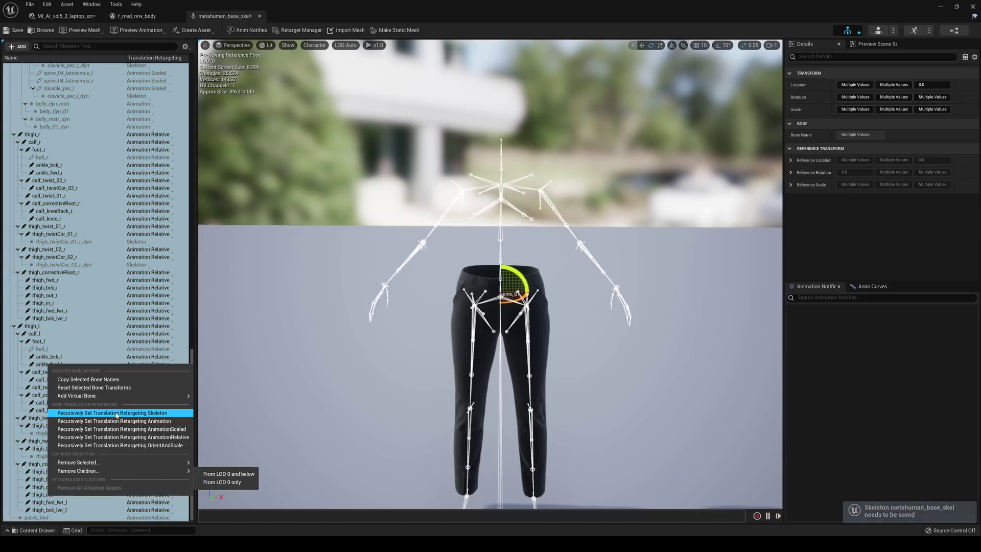
click(141, 416)
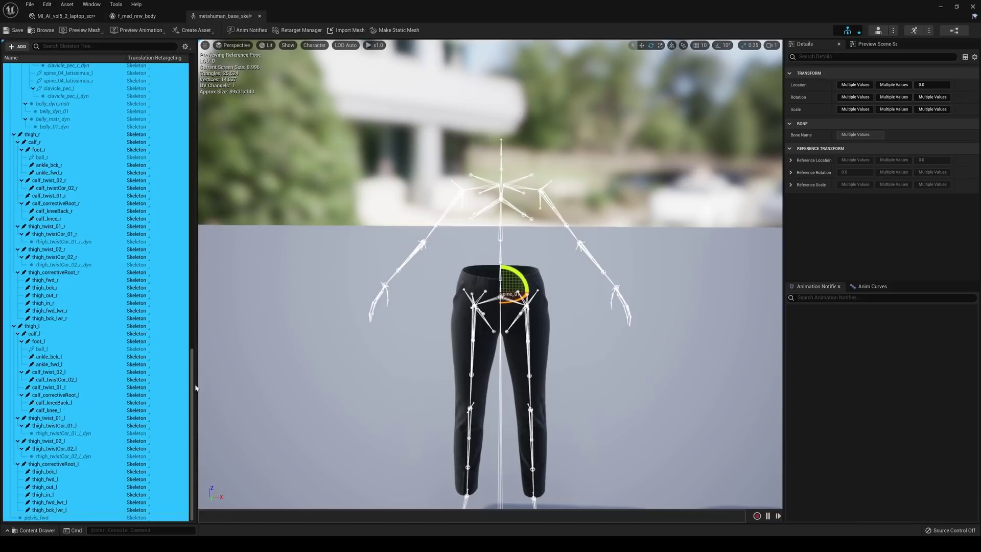
drag(194, 387, 193, 56)
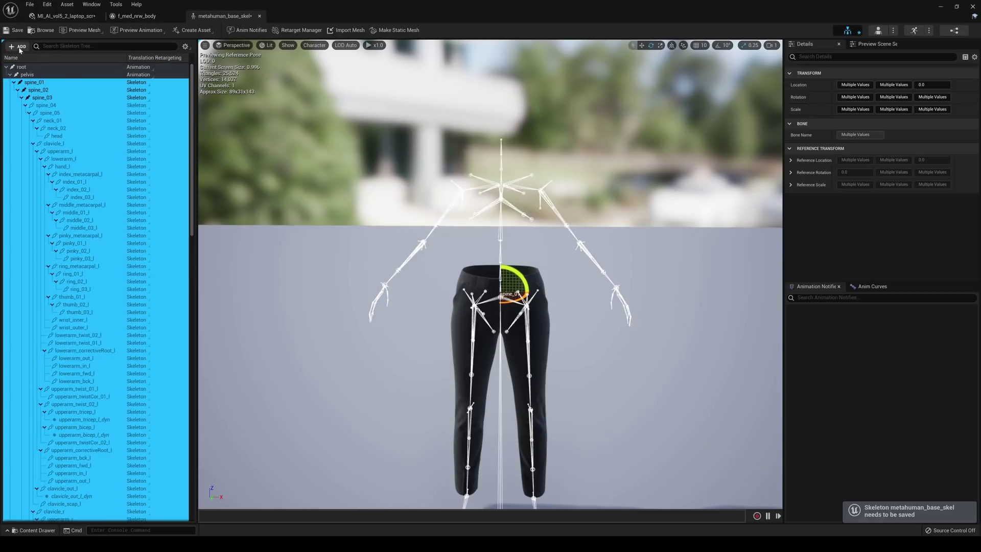
click(7, 31)
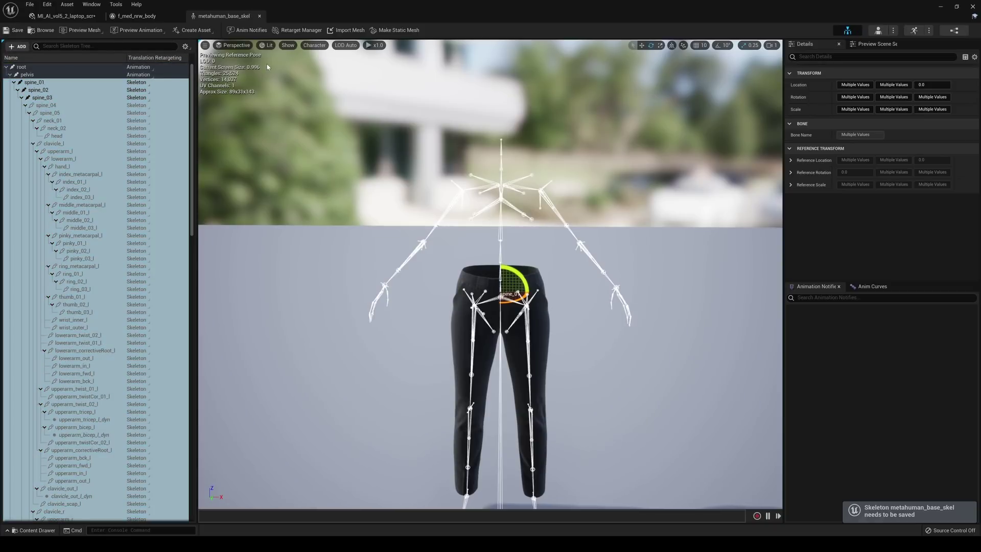
Assign the Humanoid rig to metahuman_base_skel in the Retarget Manager and frame the skeleton's upper body at an angle
click(300, 30)
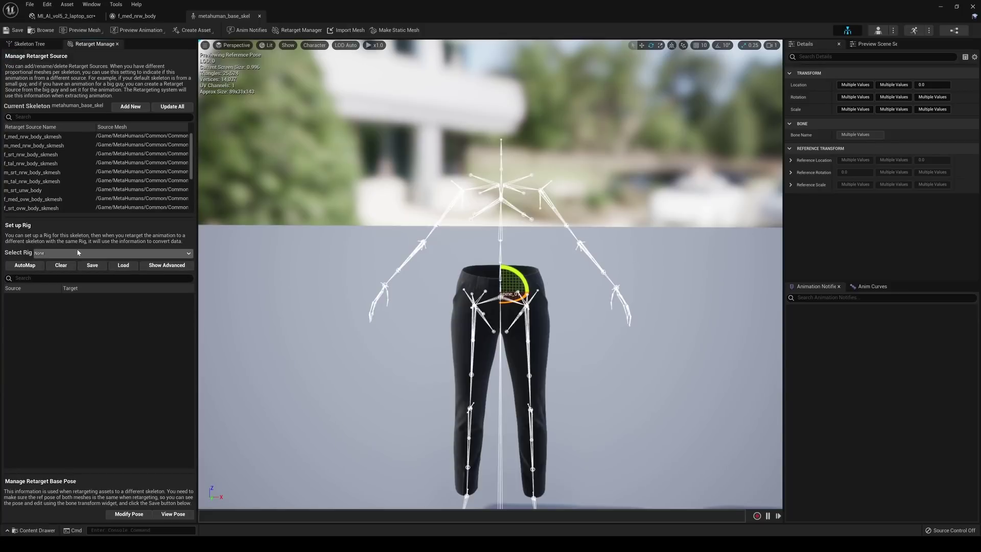
click(148, 253)
click(60, 273)
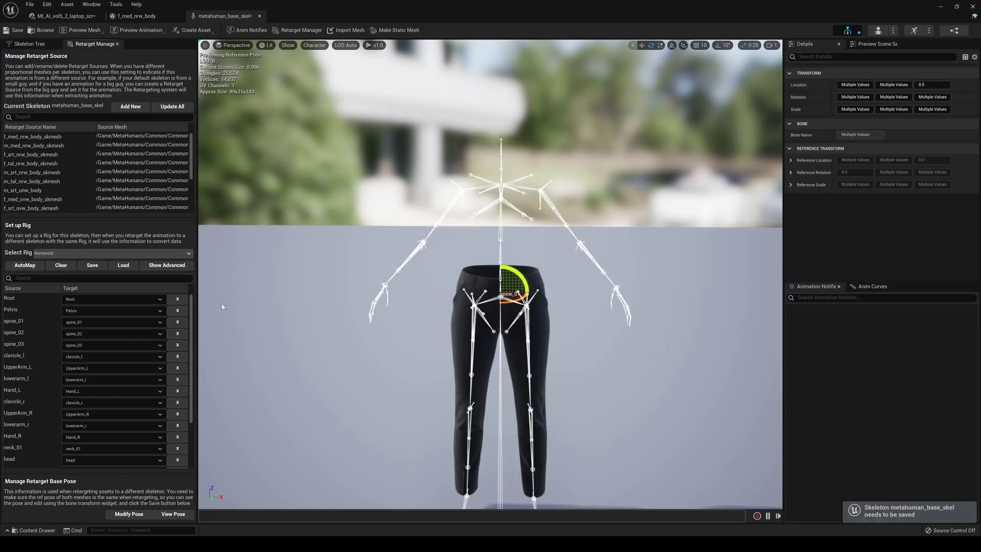
right_drag(512, 254, 519, 281)
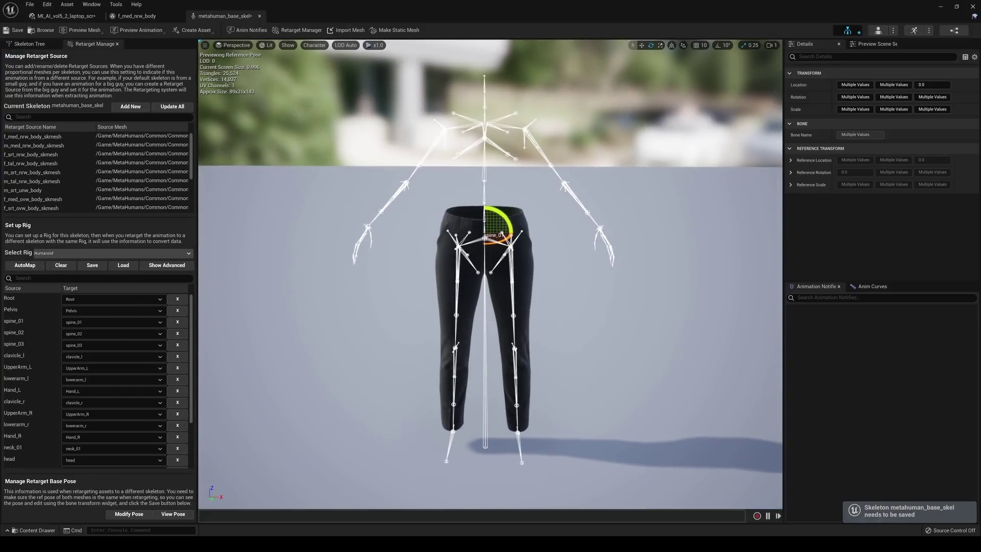
right_drag(537, 156, 578, 145)
key(a)
key(a)
right_drag(495, 203, 520, 204)
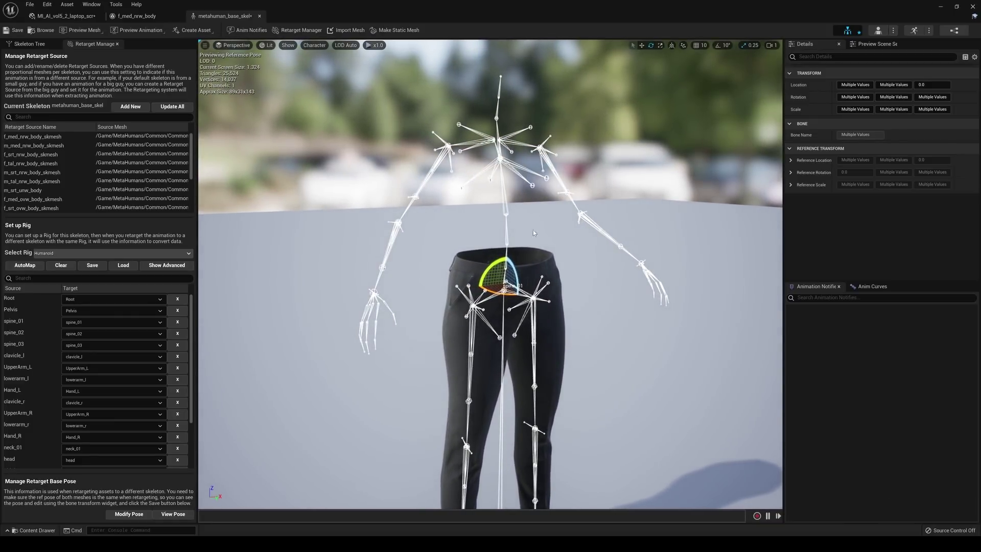
Display the retarget base pose of metahuman_base_skel and examine its arms and legs from several angles
key(s)
right_drag(611, 279, 573, 291)
key(d)
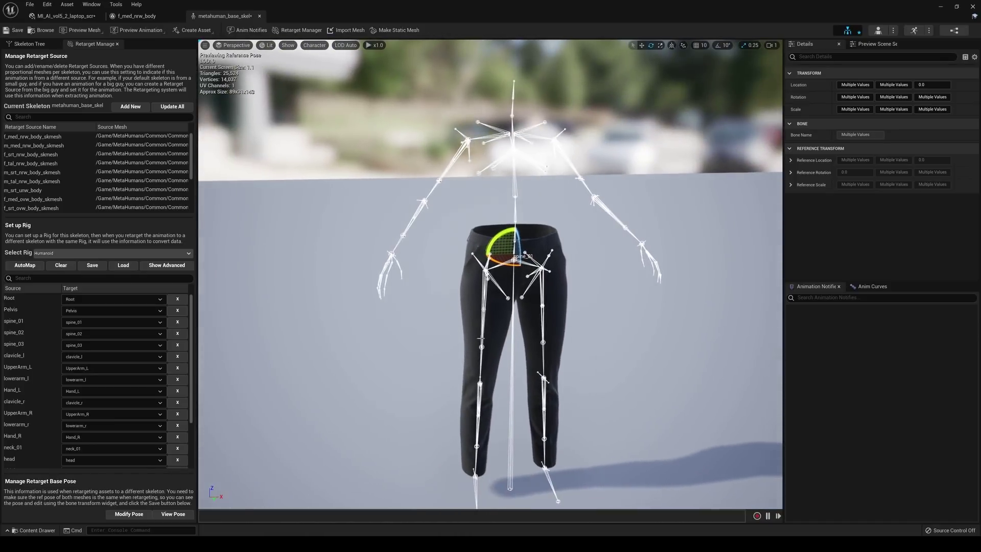
click(173, 514)
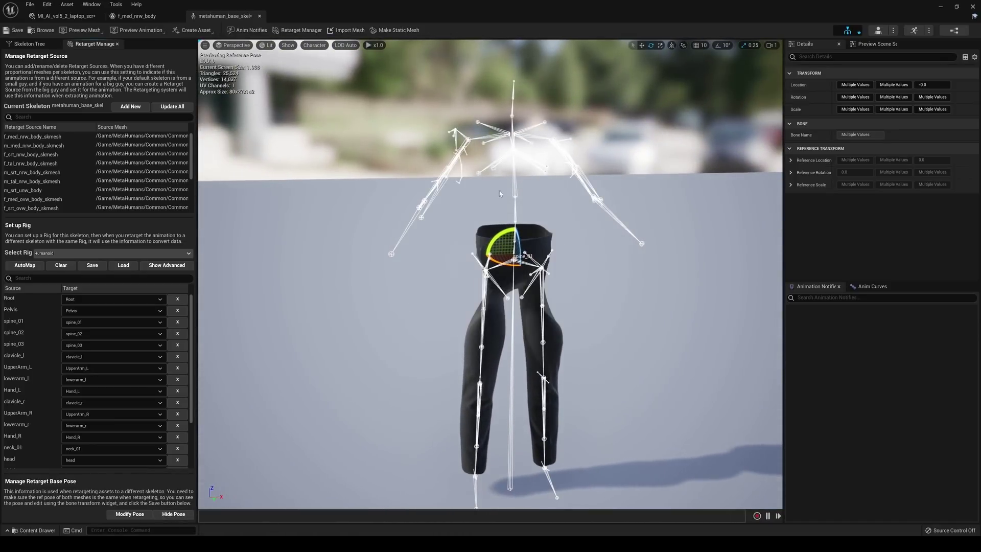
right_drag(480, 185, 503, 177)
key(w)
key(a)
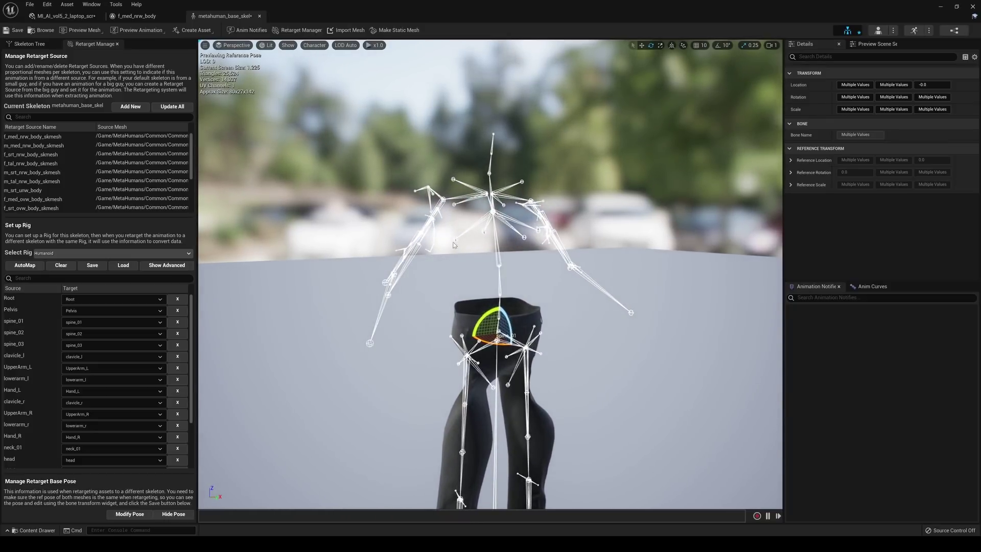
key(s)
right_drag(461, 249, 452, 273)
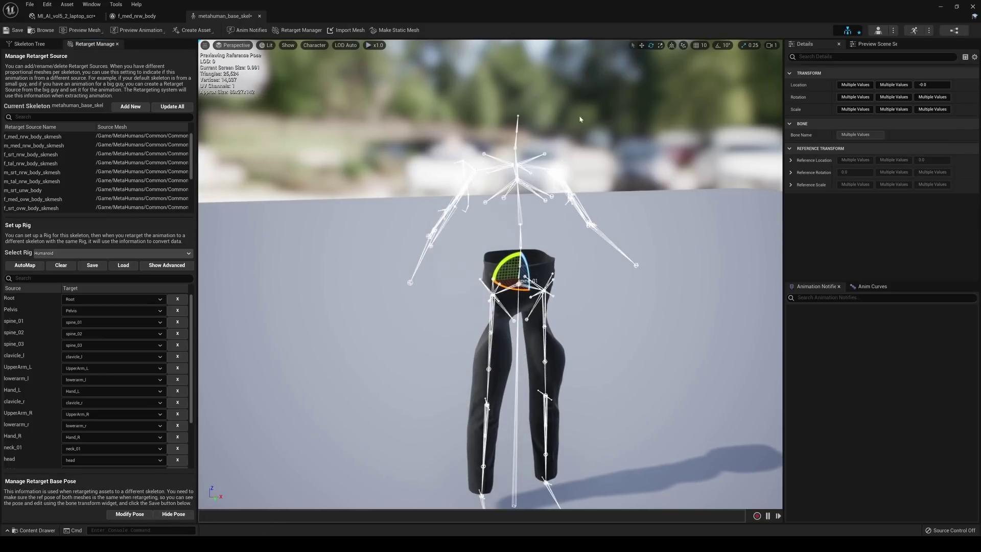
right_drag(580, 119, 614, 106)
key(a)
key(w)
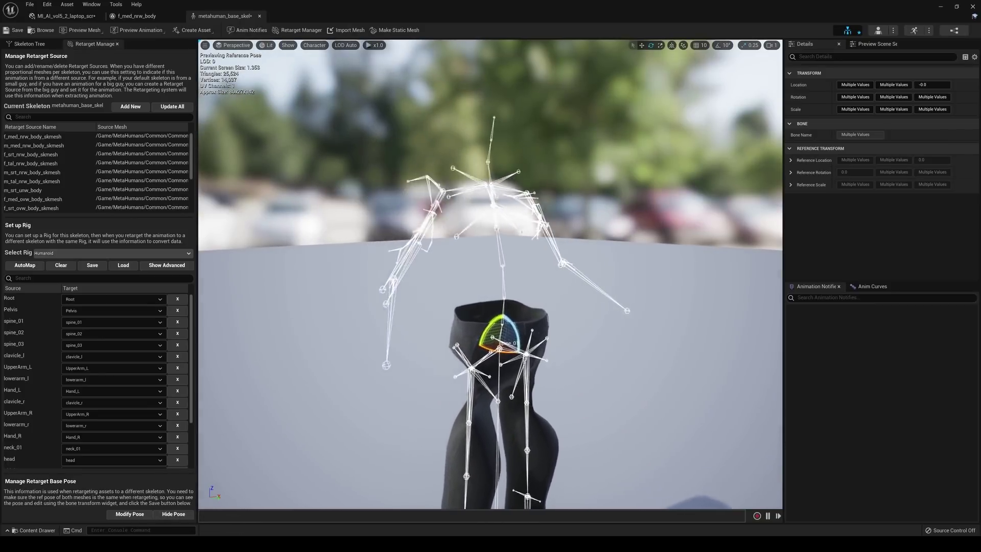
right_drag(521, 232, 493, 268)
key(s)
key(s)
key(d)
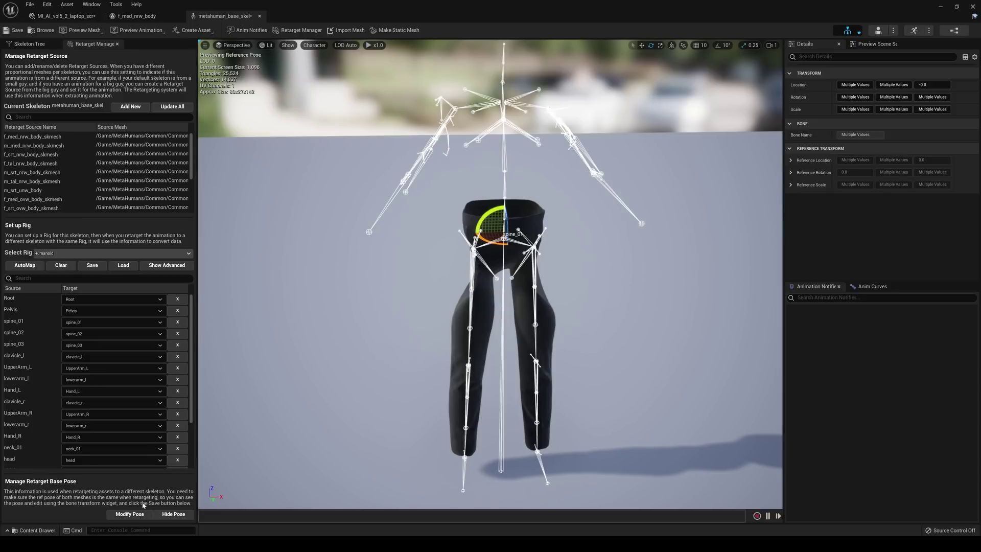
Modify the retarget base pose by importing it from the f_med_nrw_retarget_pose asset
click(127, 515)
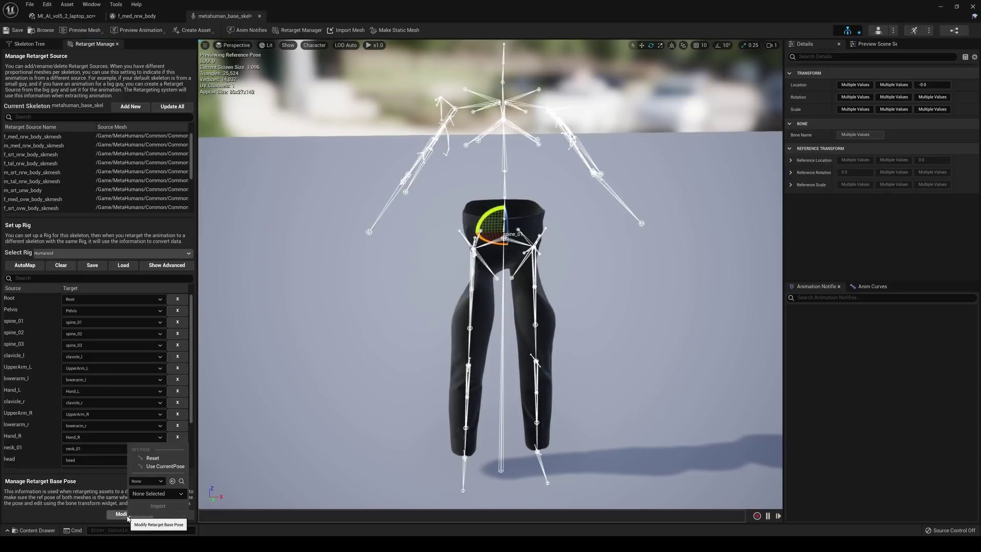
click(160, 481)
text(reta)
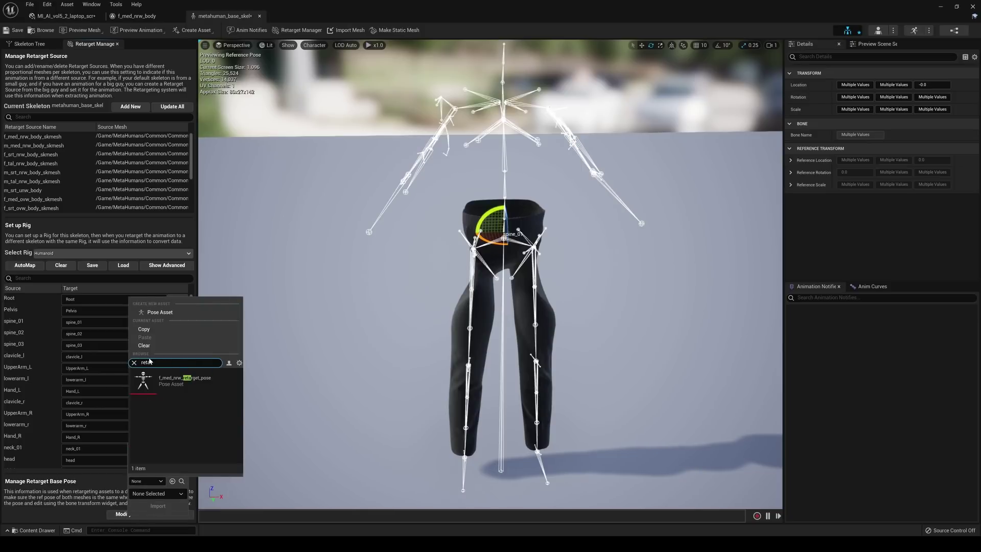
click(189, 385)
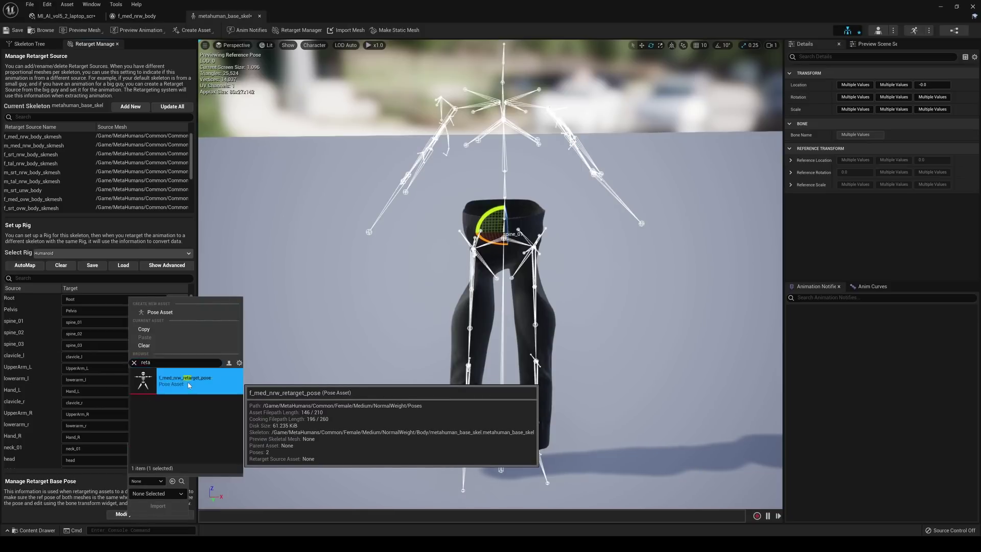
click(158, 506)
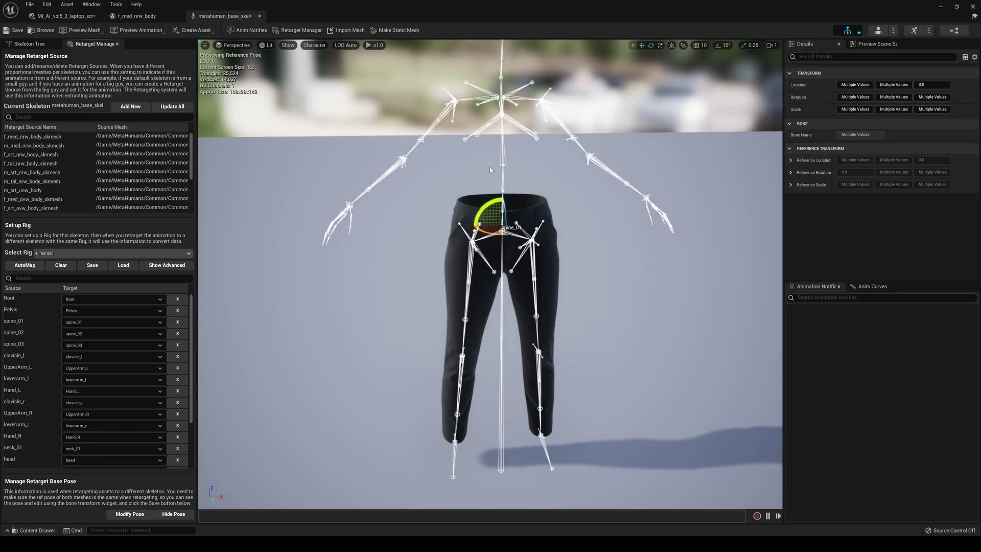
Adopt the current pose as the retarget base pose and check it by hiding and showing it again
click(130, 514)
click(157, 465)
click(173, 514)
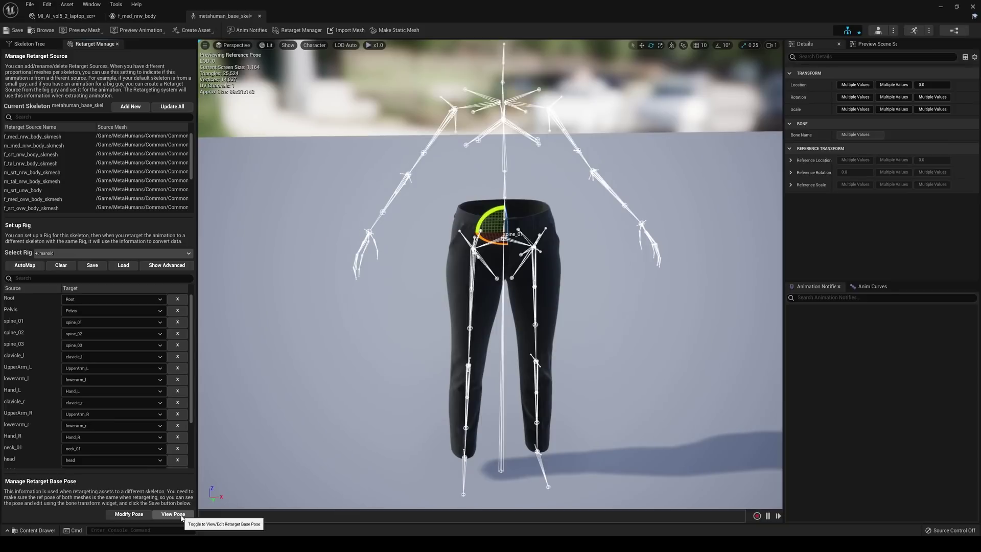
click(181, 516)
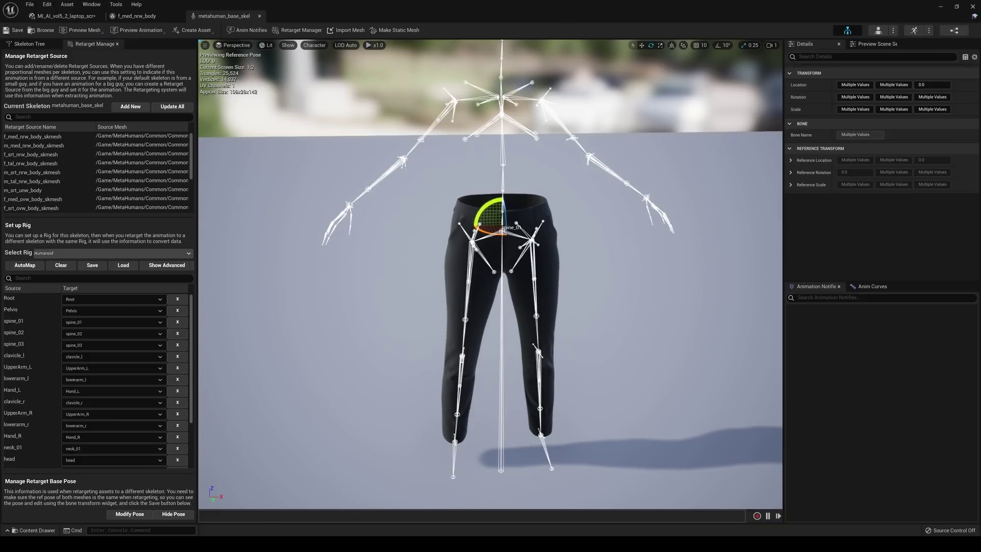
Return to the level and open the motion-dummy_female skeletal mesh from the Content/mocap folder
click(942, 8)
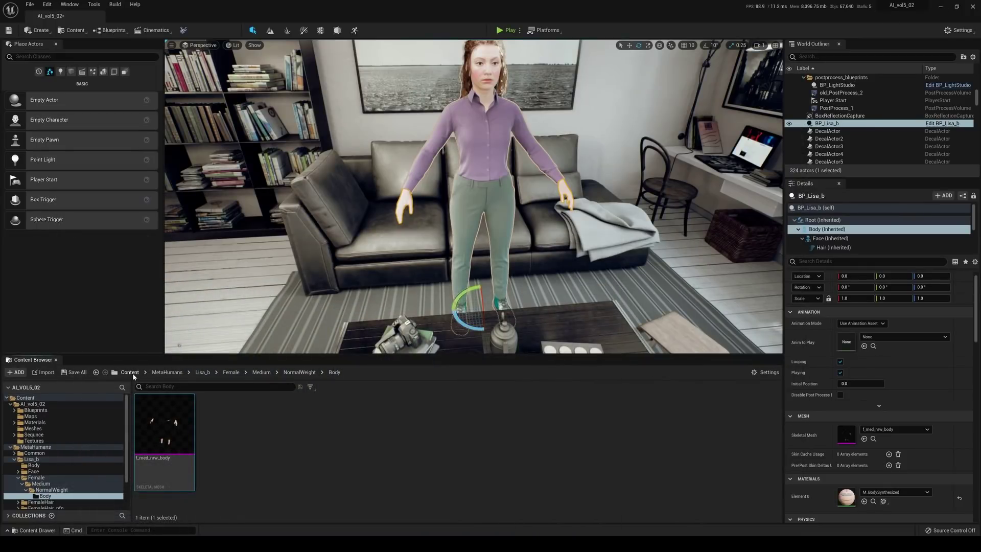
click(130, 372)
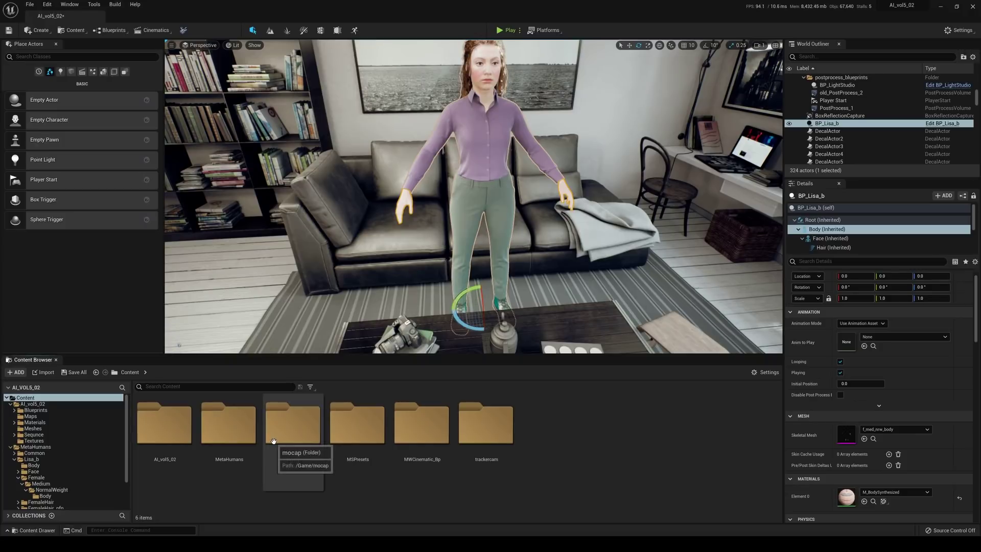
double_click(288, 432)
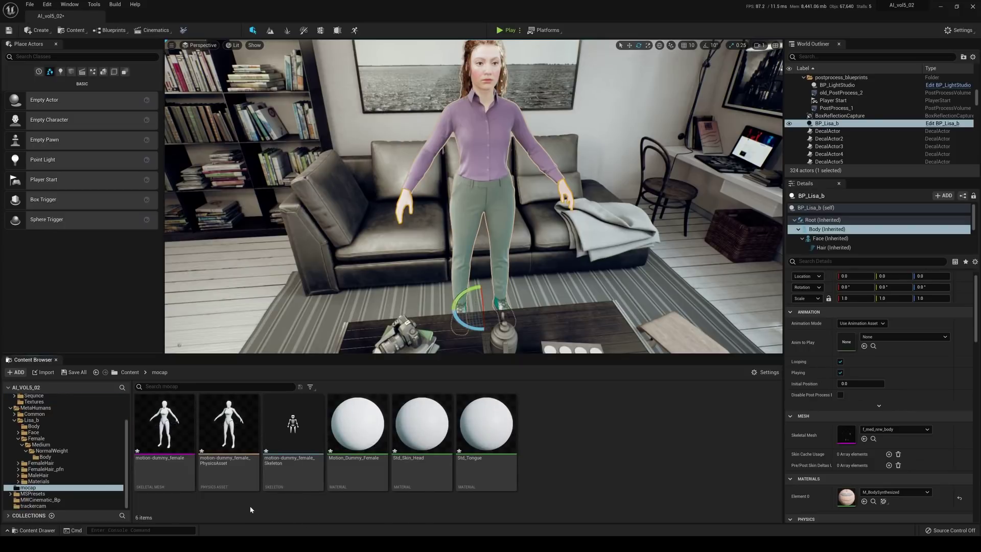
double_click(164, 424)
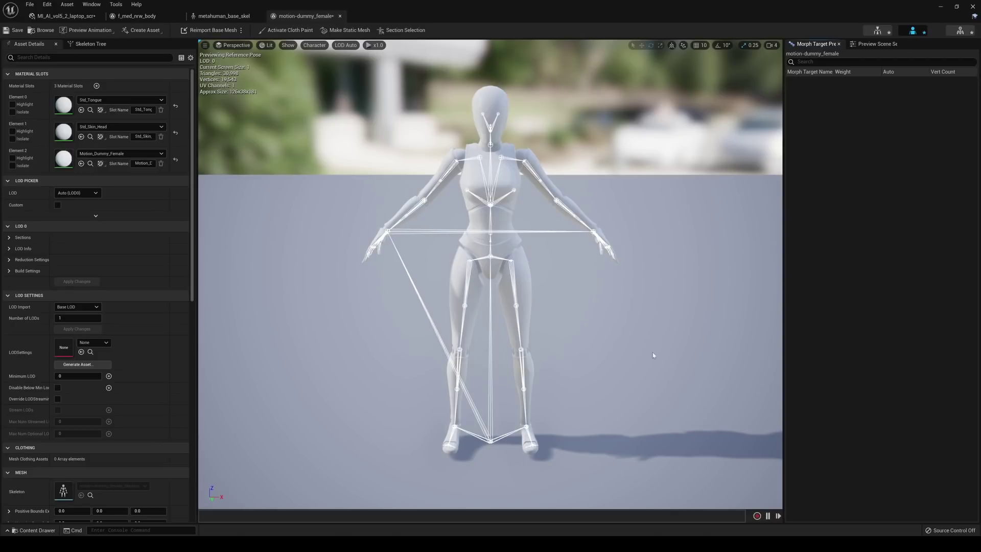
Open the dummy mesh's skeleton and show the retargeting options in its skeleton tree
click(877, 32)
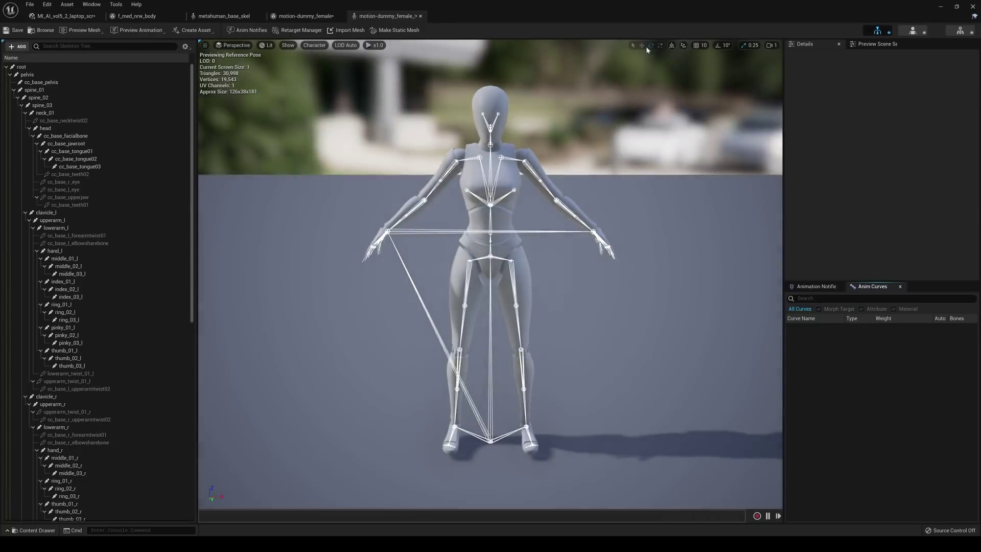
click(185, 47)
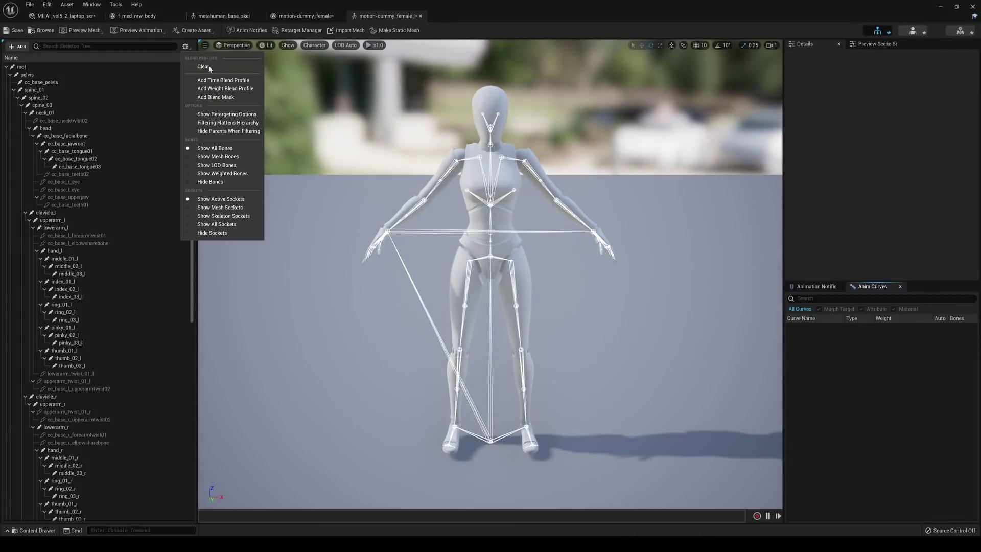
click(225, 117)
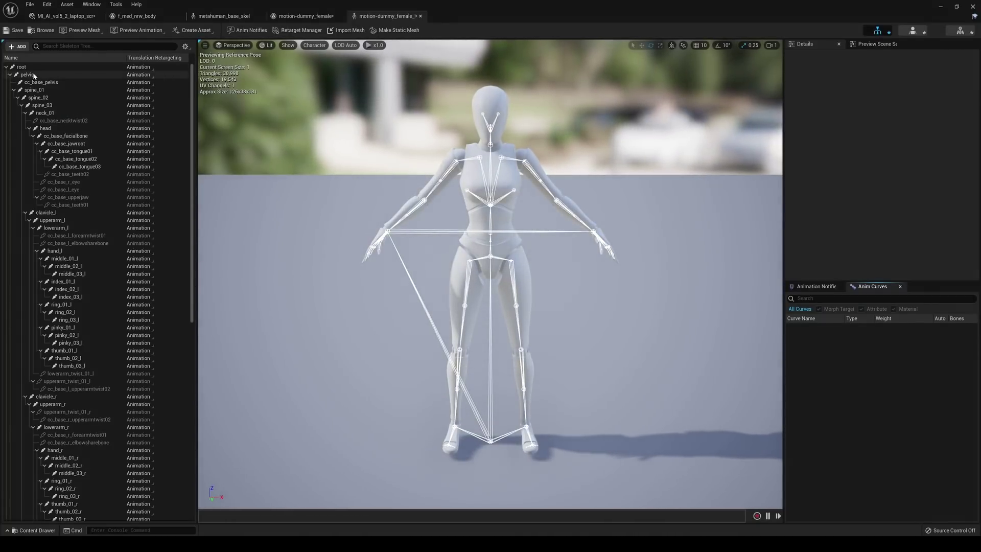
Set translation retargeting to Skeleton for all bones from spine_01 through ik_hand_l, and save the dummy skeleton
click(36, 89)
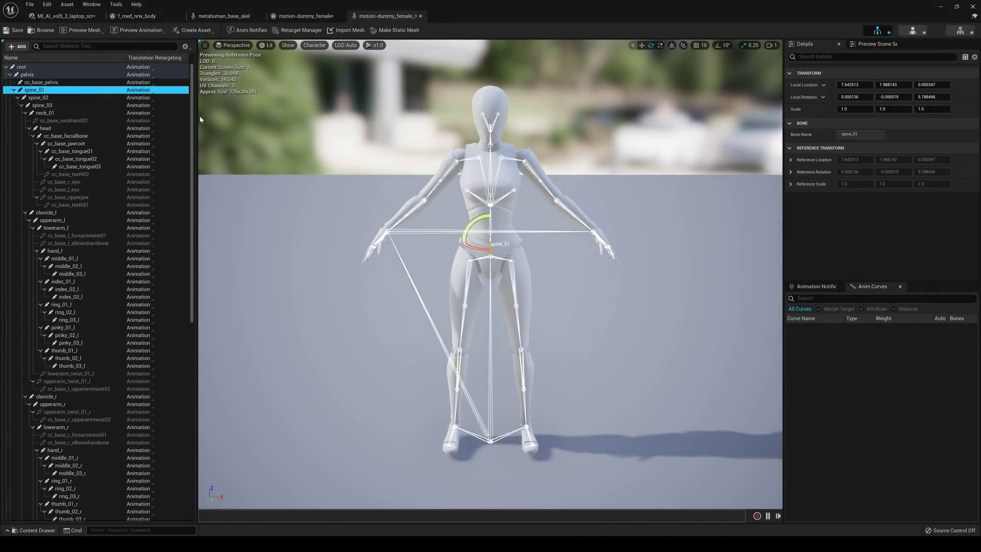
drag(192, 185, 196, 424)
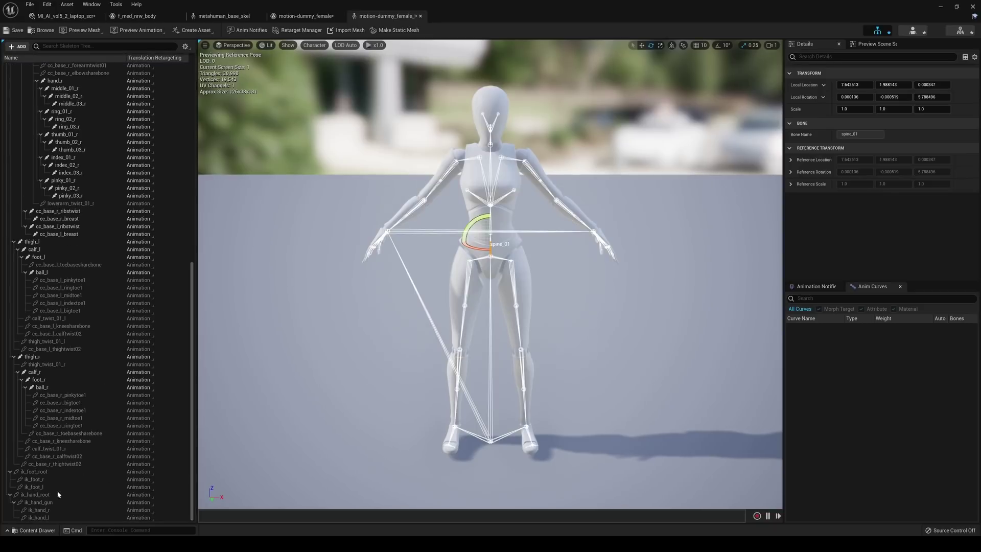
shift+click(35, 517)
right_click(143, 264)
click(205, 306)
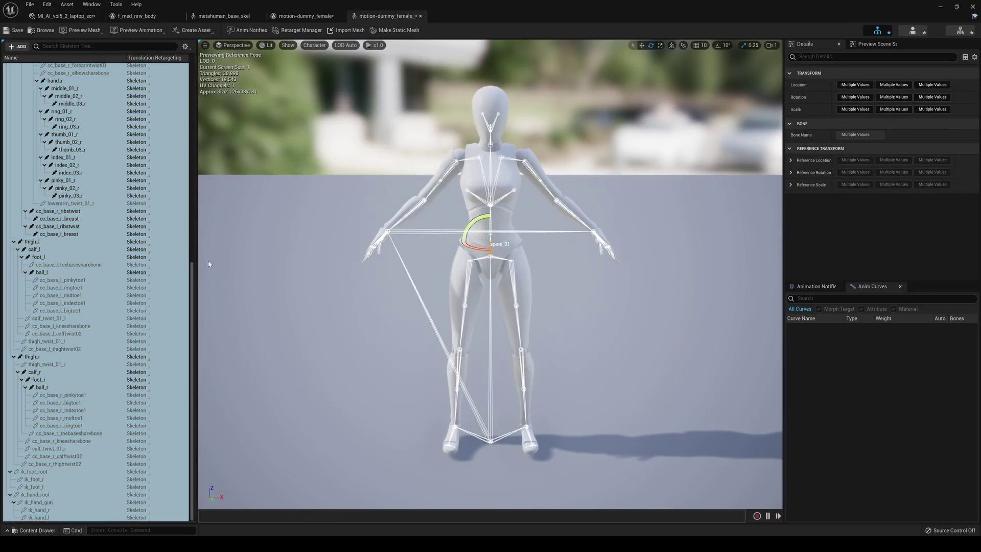
drag(191, 275, 191, 62)
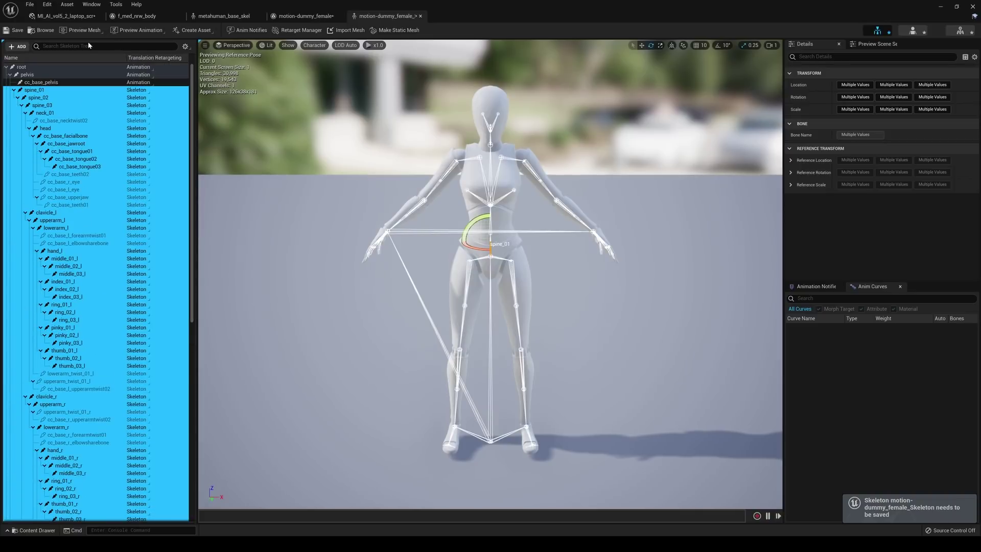
click(8, 32)
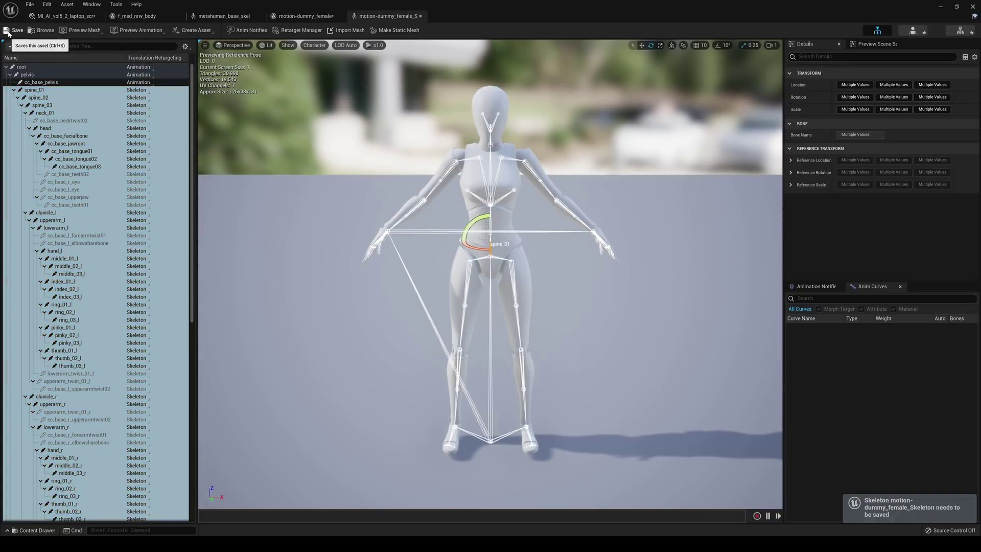
Assign the Humanoid rig to the dummy skeleton in the Retarget Manager and toggle its base pose display to check it
click(296, 30)
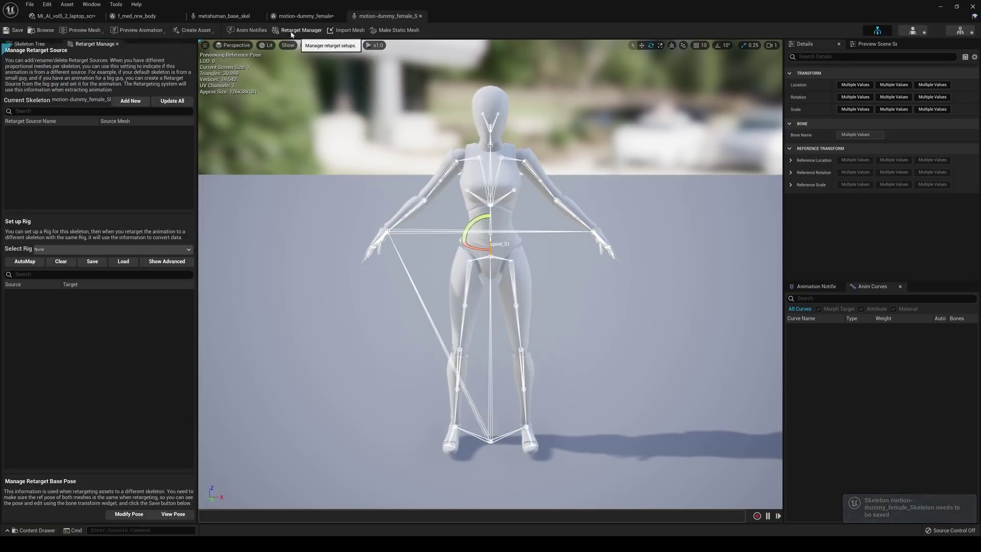
click(79, 253)
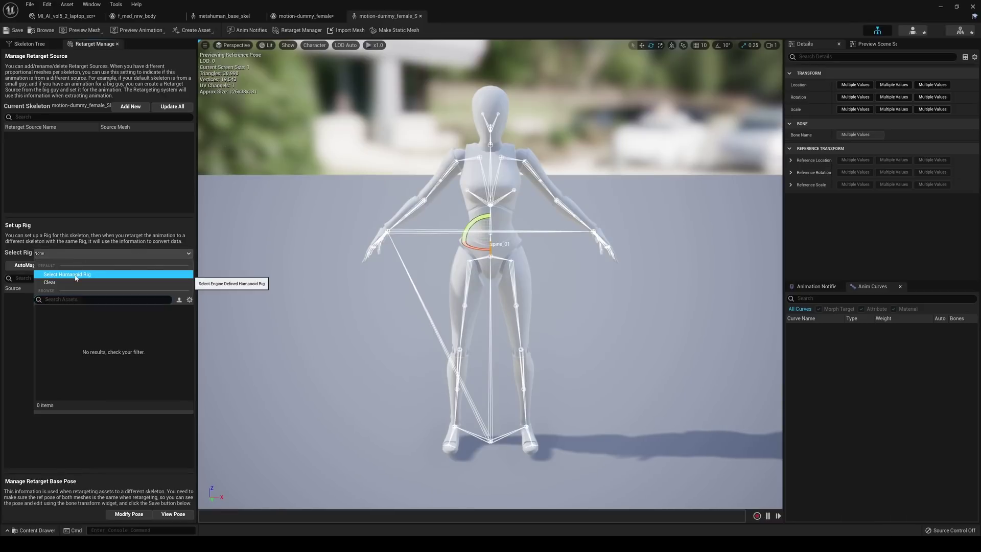
click(76, 276)
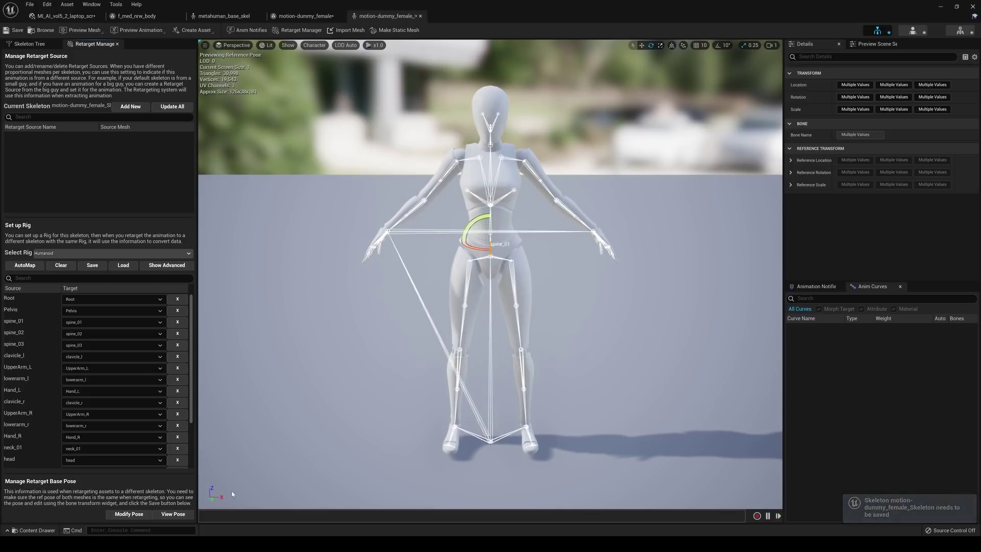
click(173, 514)
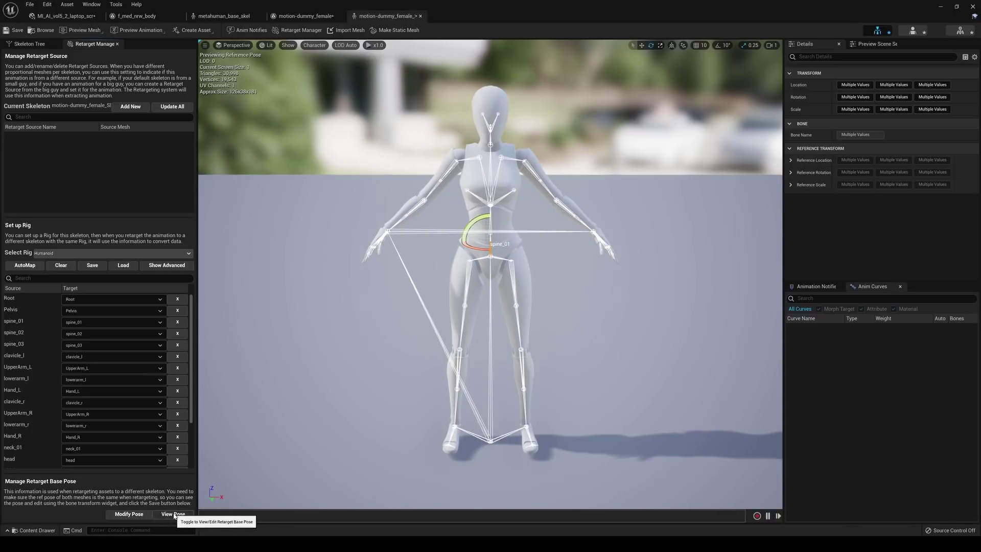
click(173, 514)
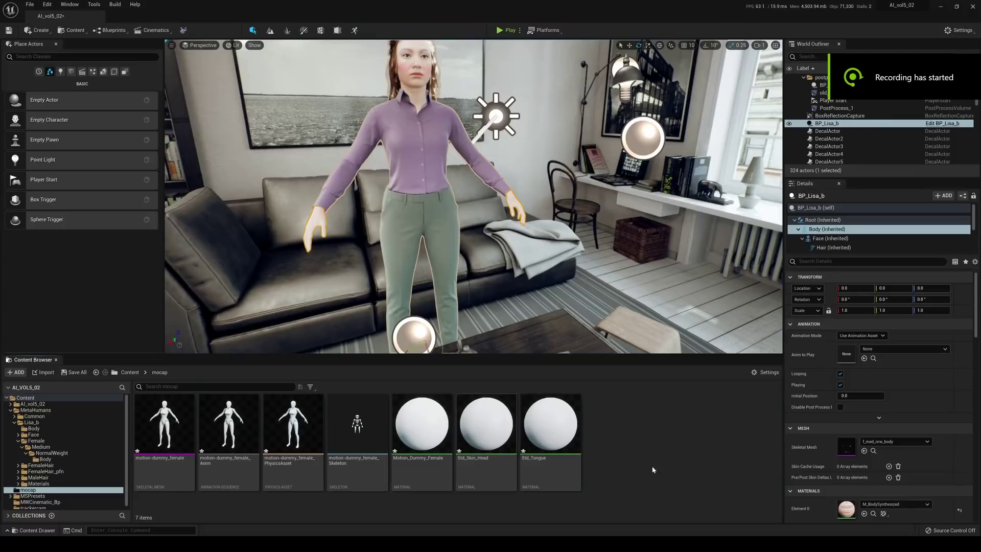
key(alt+Tab)
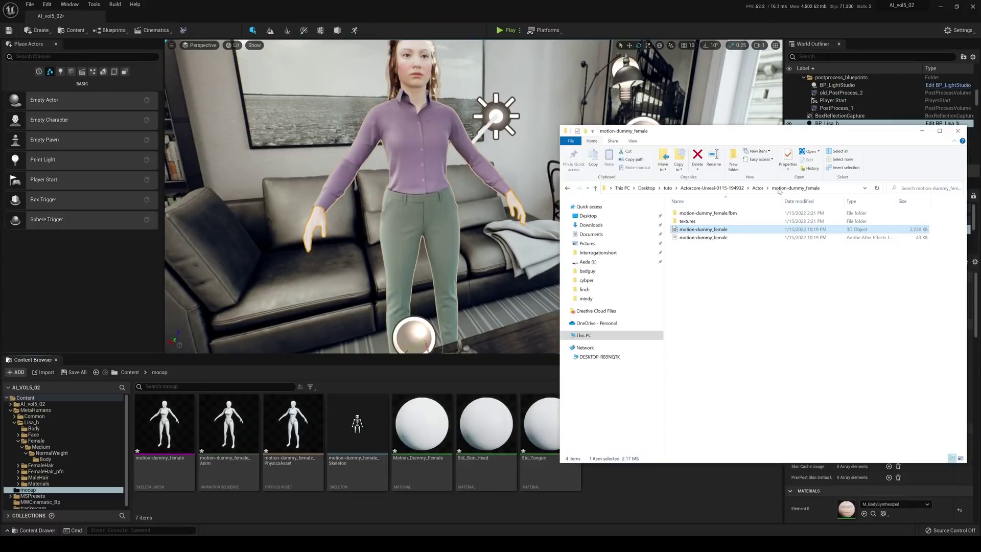
drag(716, 132, 762, 127)
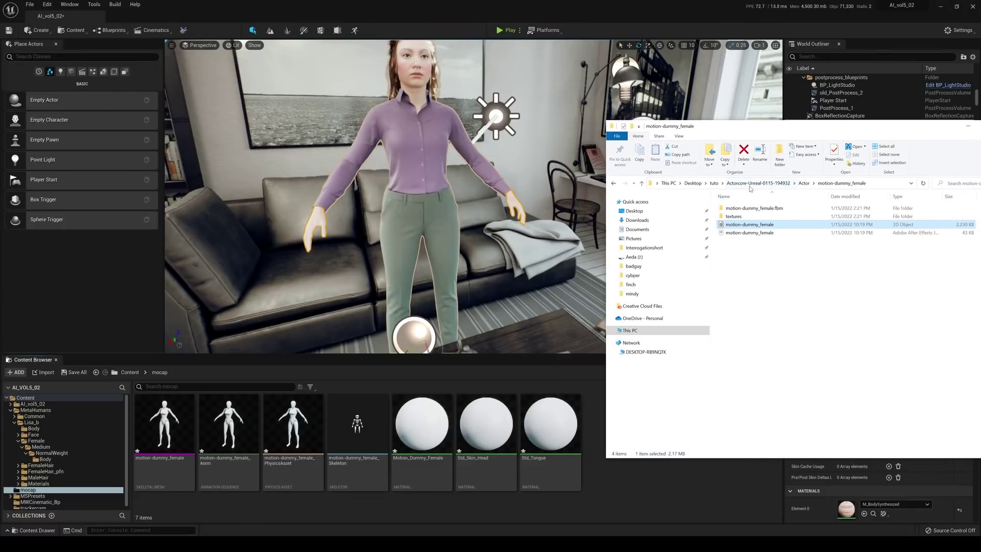
click(614, 183)
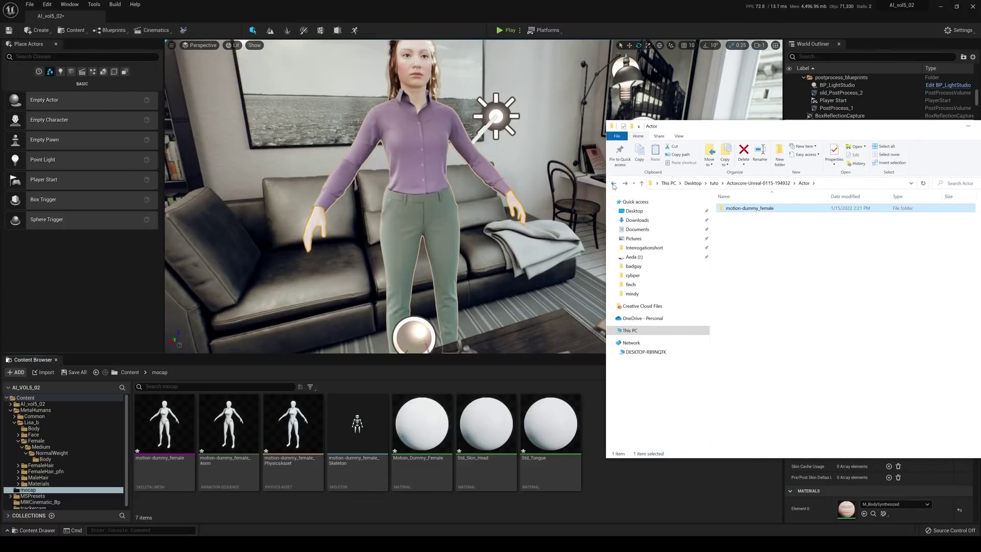
click(613, 183)
double_click(735, 217)
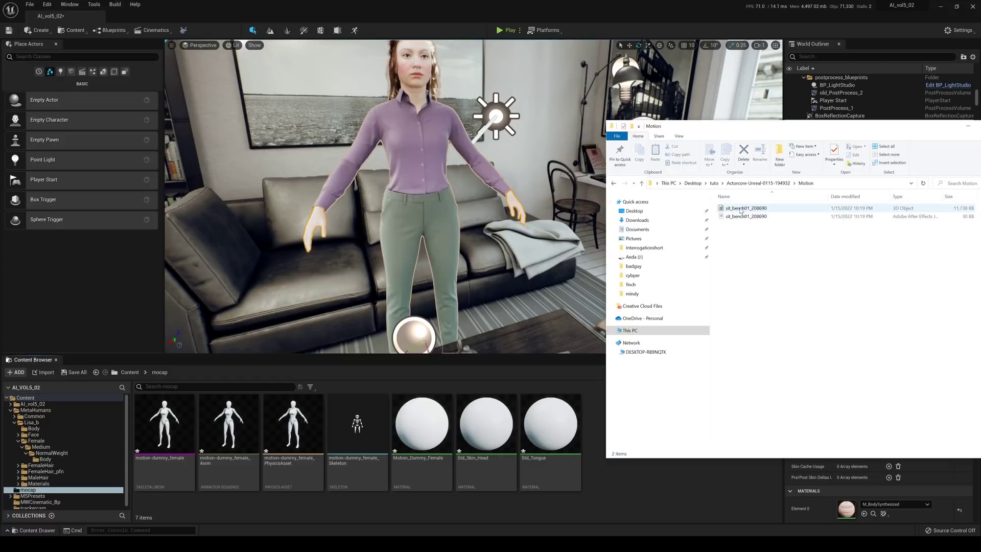
Start importing the sit_bench01_208690 motion from the Motion folder into the mocap folder and move its import options clear of the progress window
drag(740, 209, 612, 505)
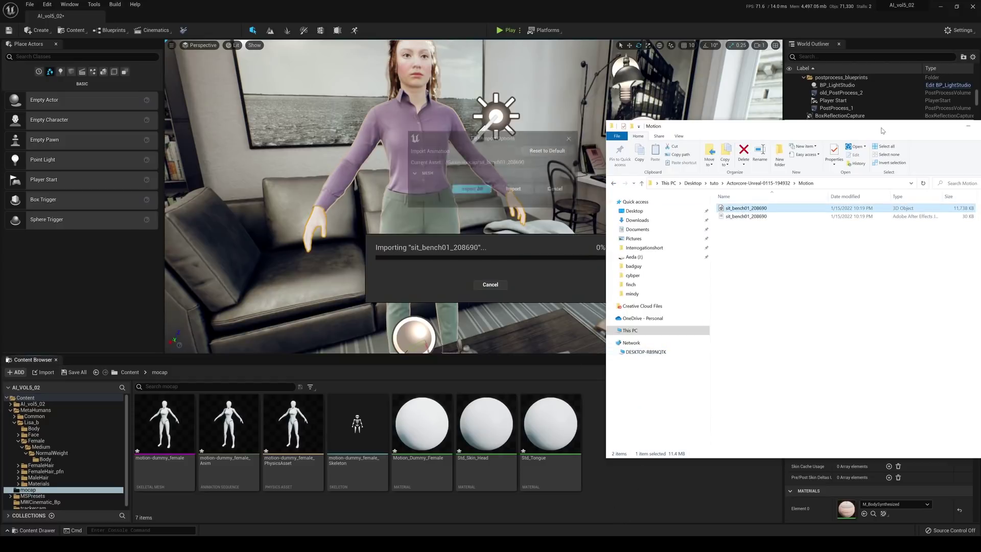
click(967, 126)
drag(480, 138, 705, 81)
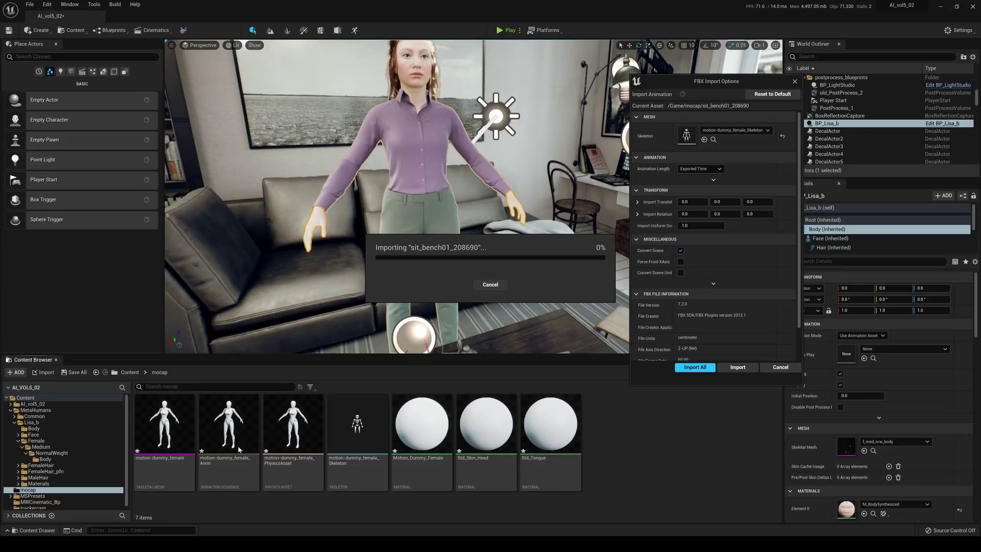
Import the sitting motion onto the dummy skeleton with animation length Exported Time and a custom sample rate of 60
click(713, 180)
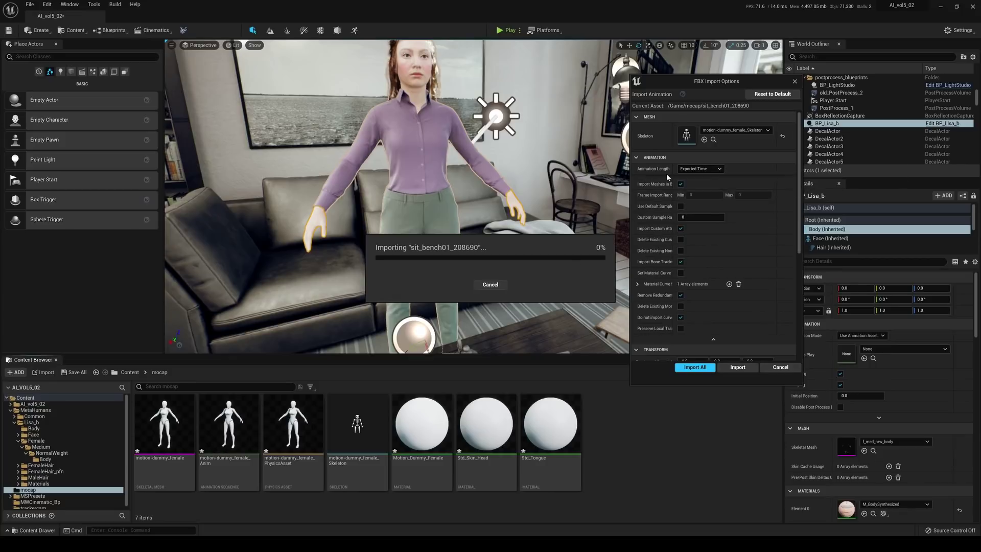
click(708, 171)
click(708, 177)
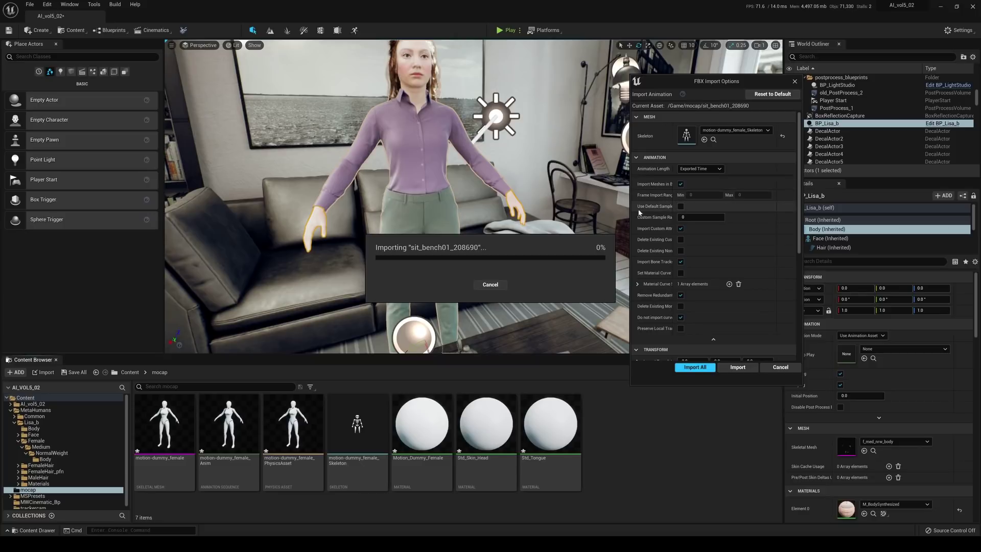
click(685, 214)
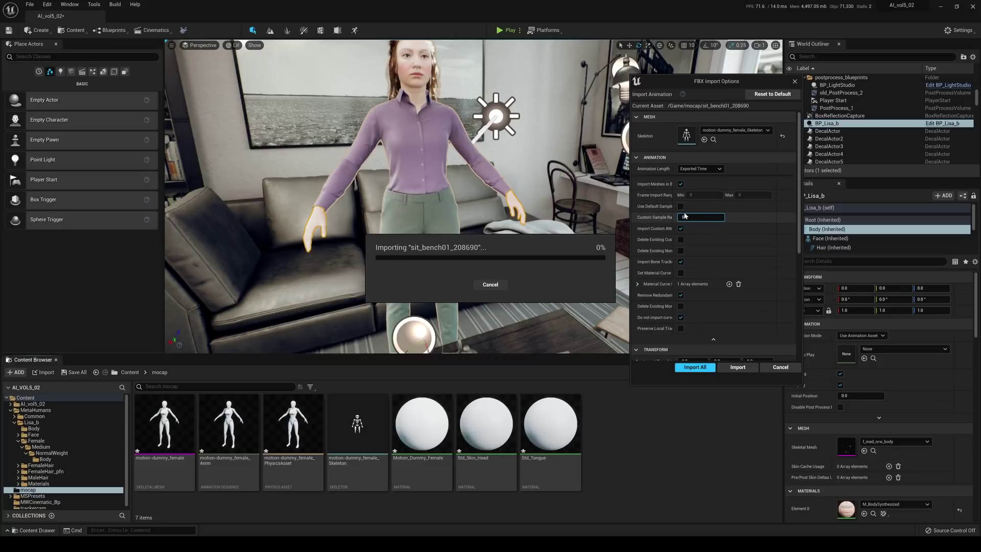
text(60)
key(Return)
scroll(708, 307, down, 2)
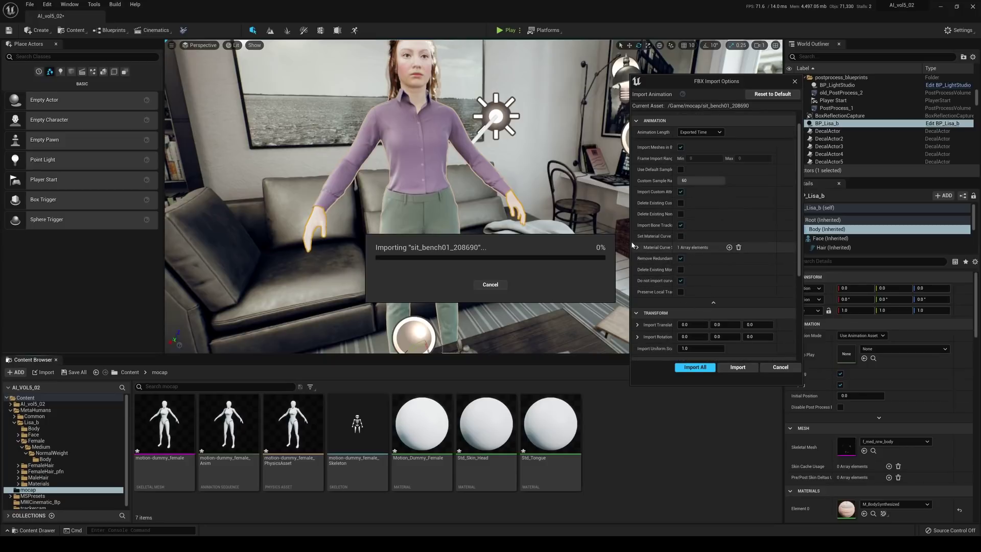
scroll(738, 214, down, 1)
scroll(737, 214, up, 4)
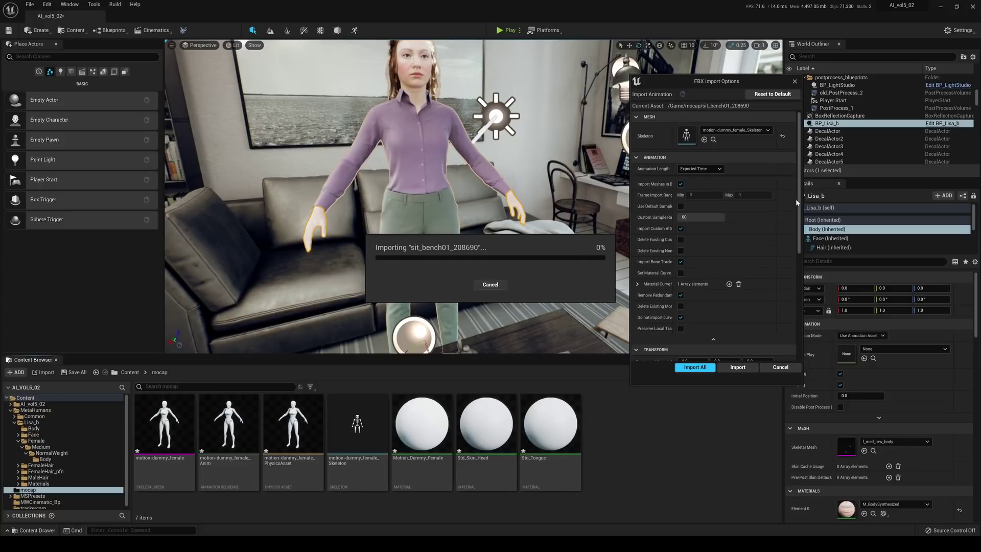
drag(799, 247, 800, 343)
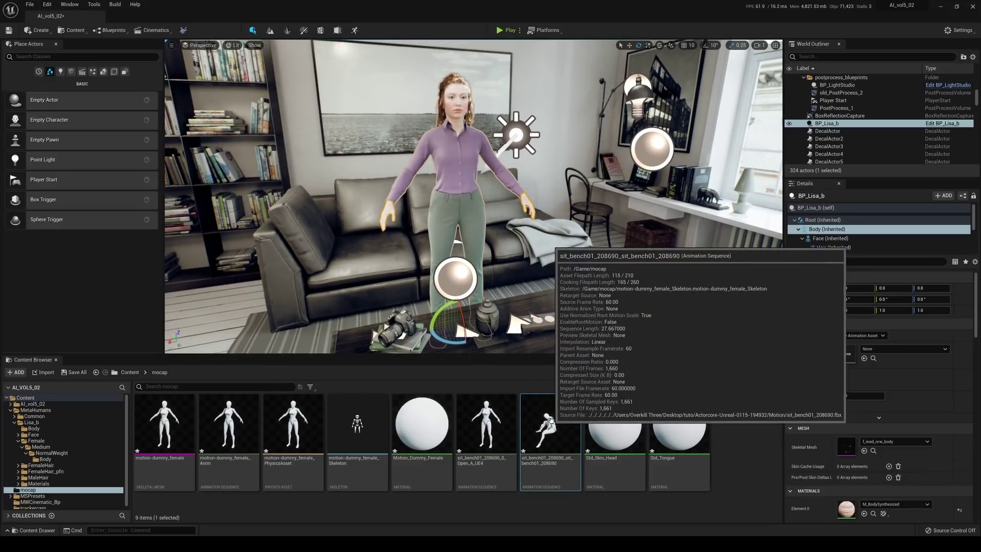
Place the sit_bench01_208690_0_Open_A_UE4 animation in the level beside the MetaHuman, and delete the placed actor
click(554, 505)
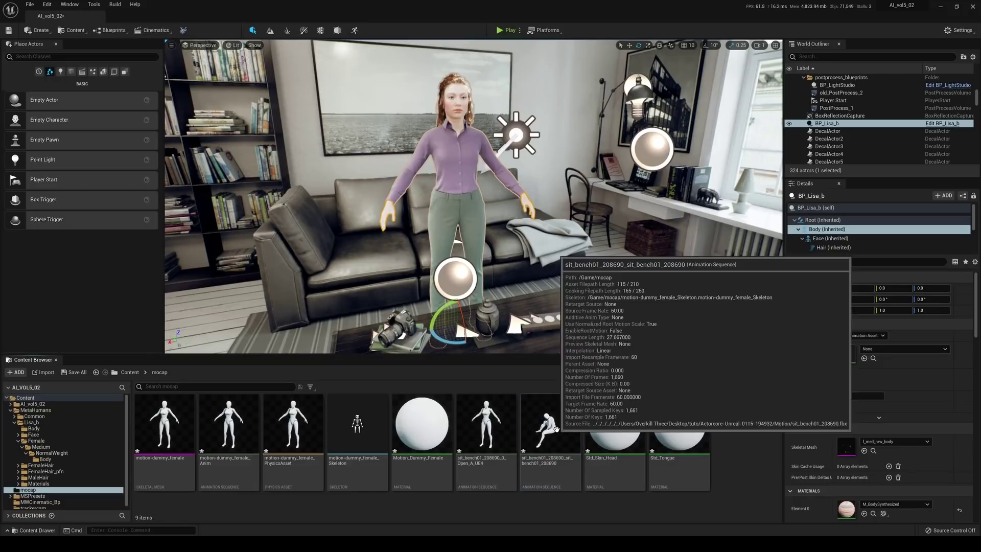
drag(515, 441, 600, 297)
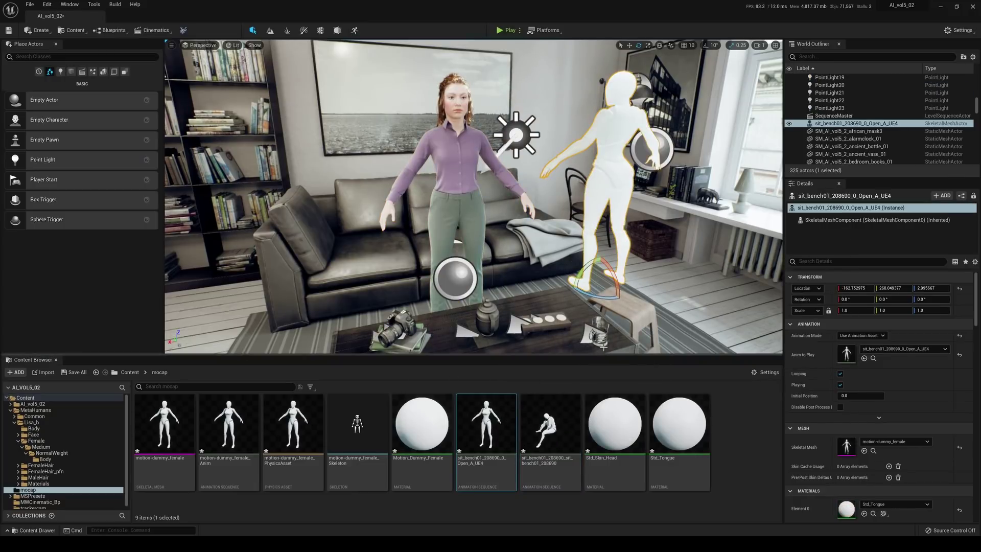
key(Delete)
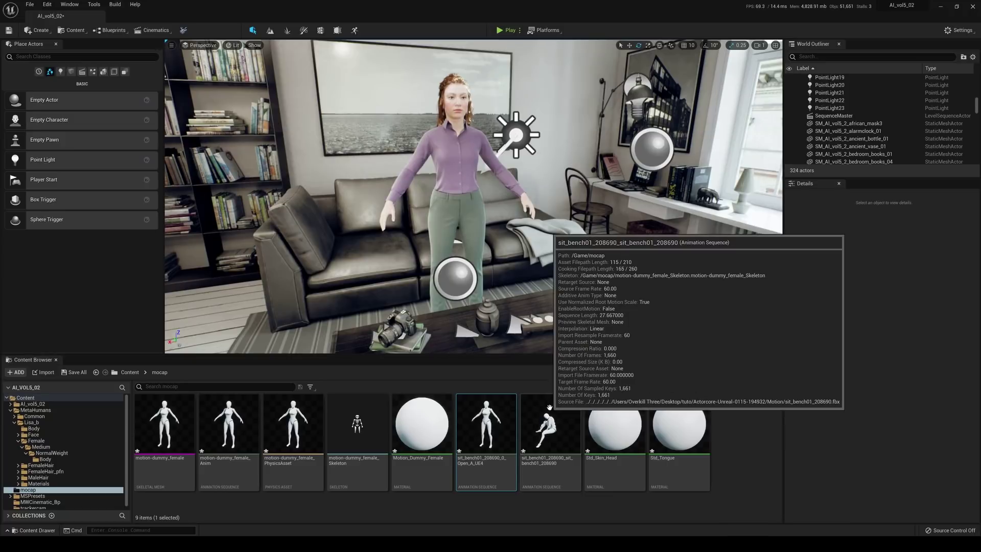
Duplicate and retarget the sit_bench01_208690_sit_bench01_208690 animation to the metahuman_base_skel skeleton
right_click(550, 431)
mouse_move(643, 185)
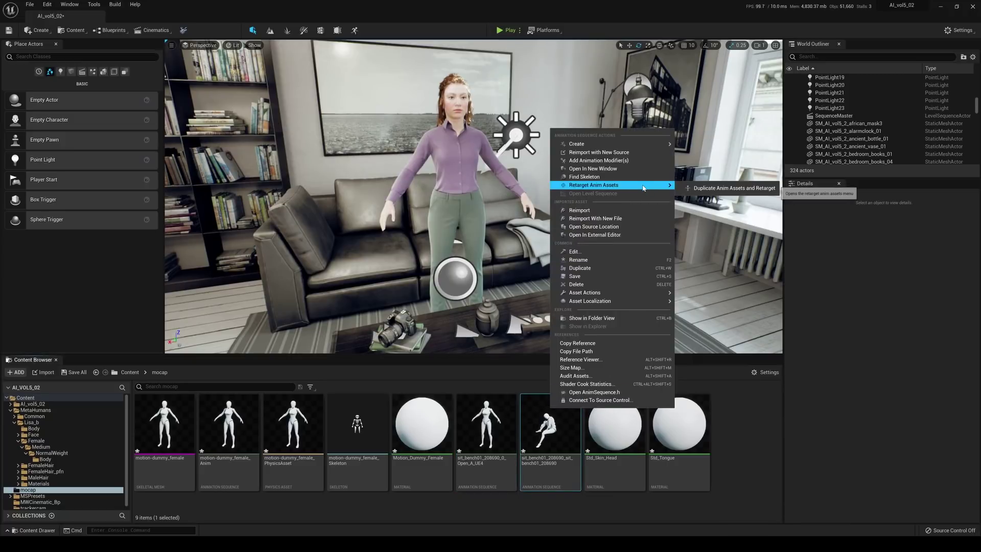
click(720, 189)
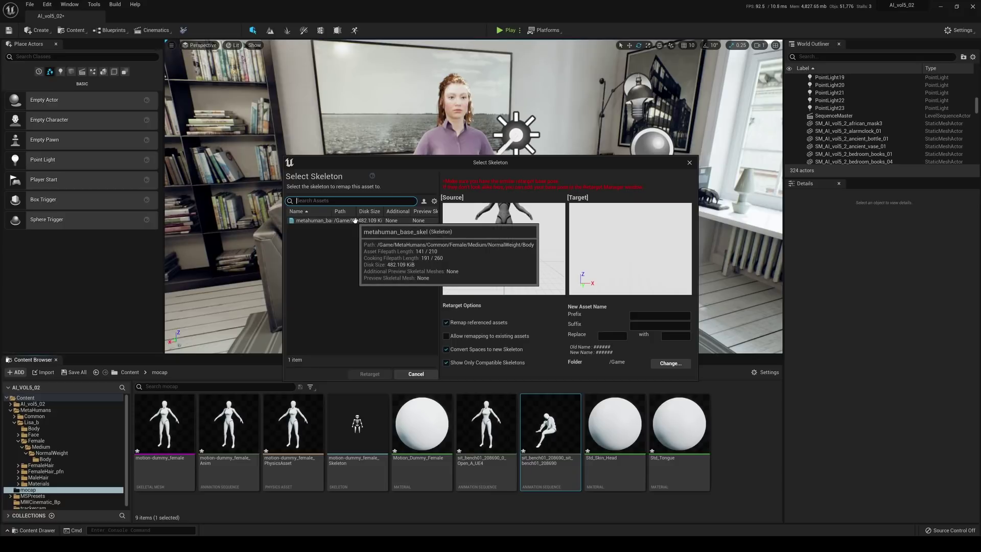
click(354, 220)
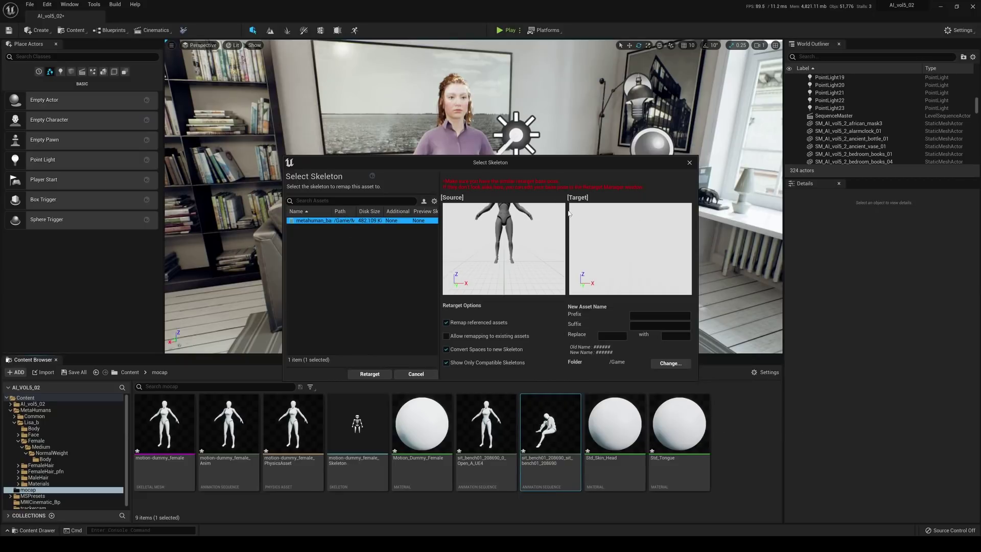
click(369, 374)
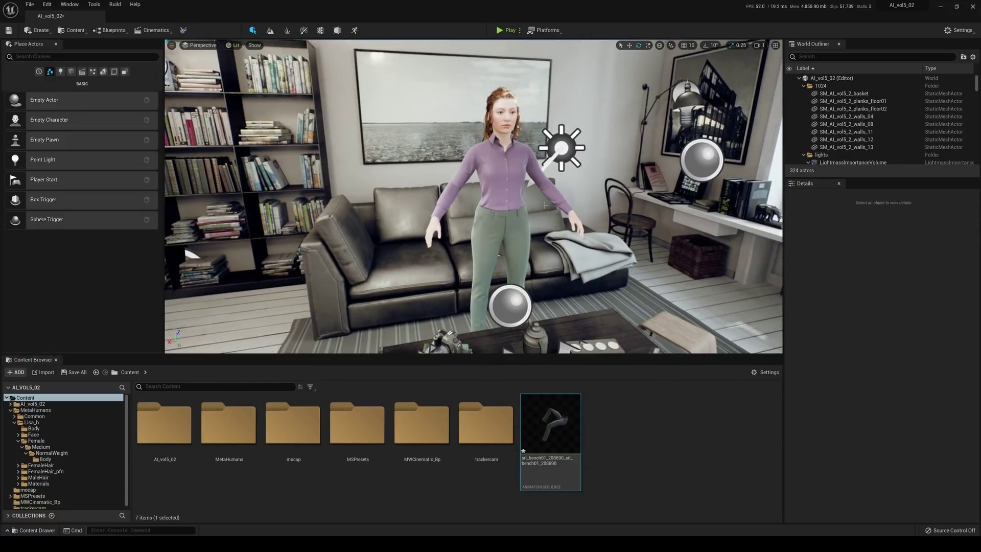
Create a level sequence named NewLevelSequence in the Content folder and dock the Sequencer beside the content browser
click(153, 30)
click(194, 48)
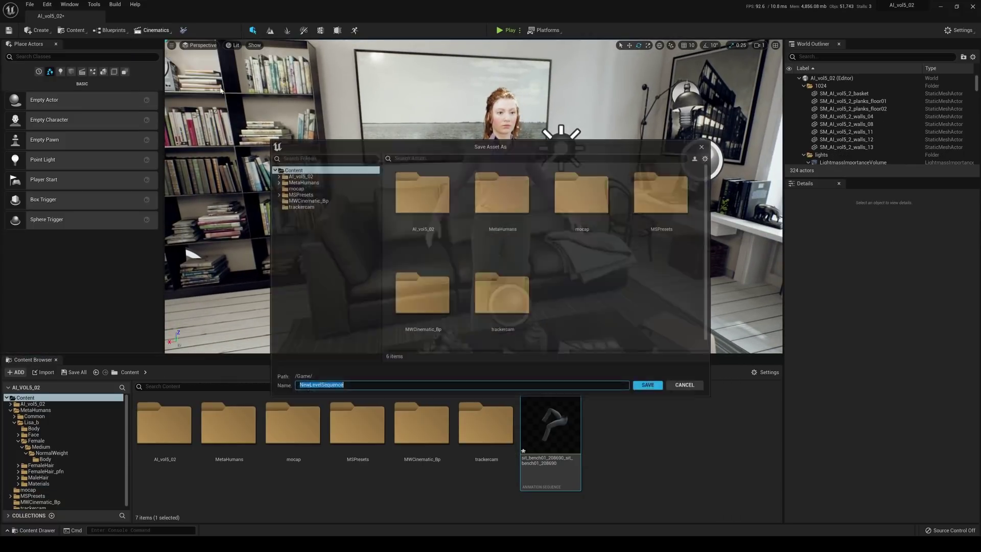
click(649, 387)
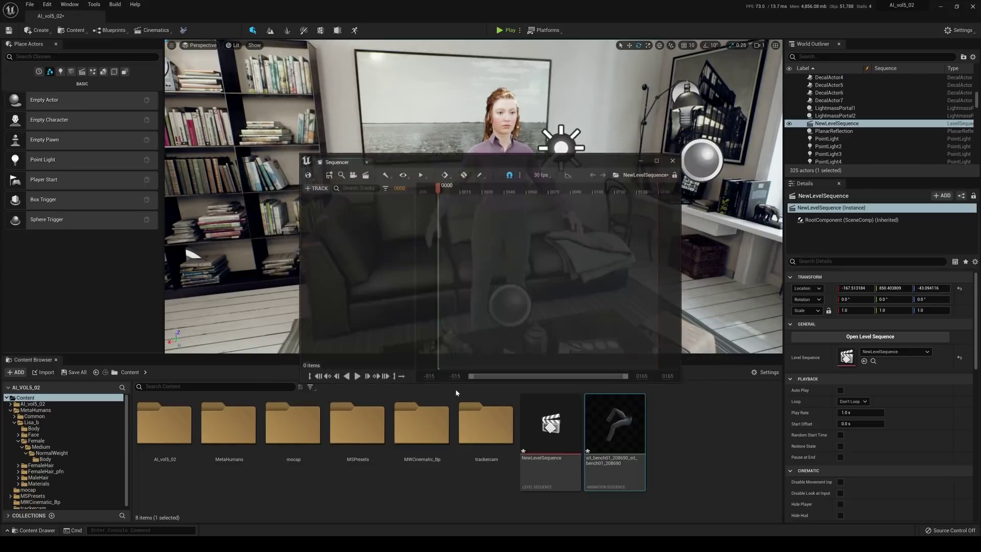
drag(341, 162, 144, 363)
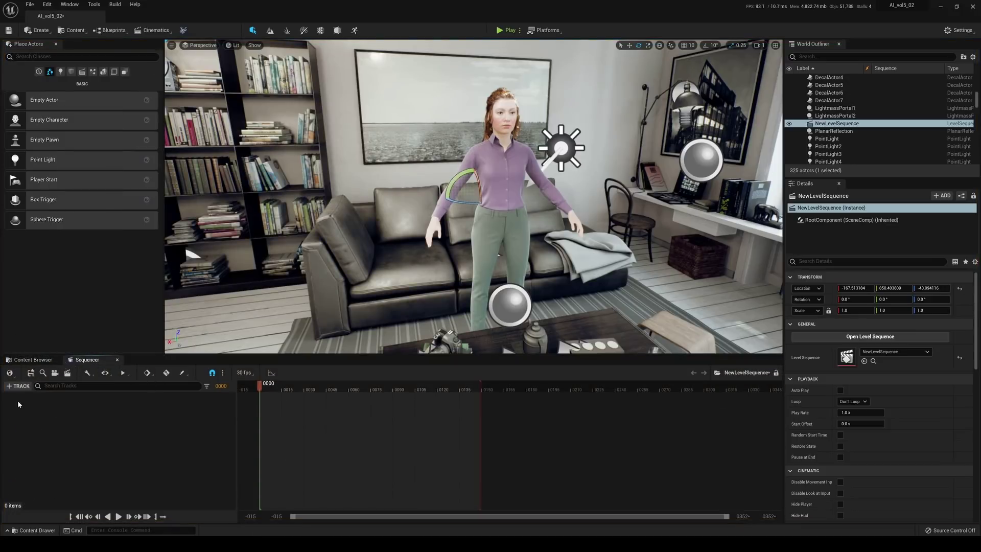
Add the BP_Lisa_b MetaHuman to the sequence and set the sequence frame rate to 24 fps
click(503, 176)
click(18, 386)
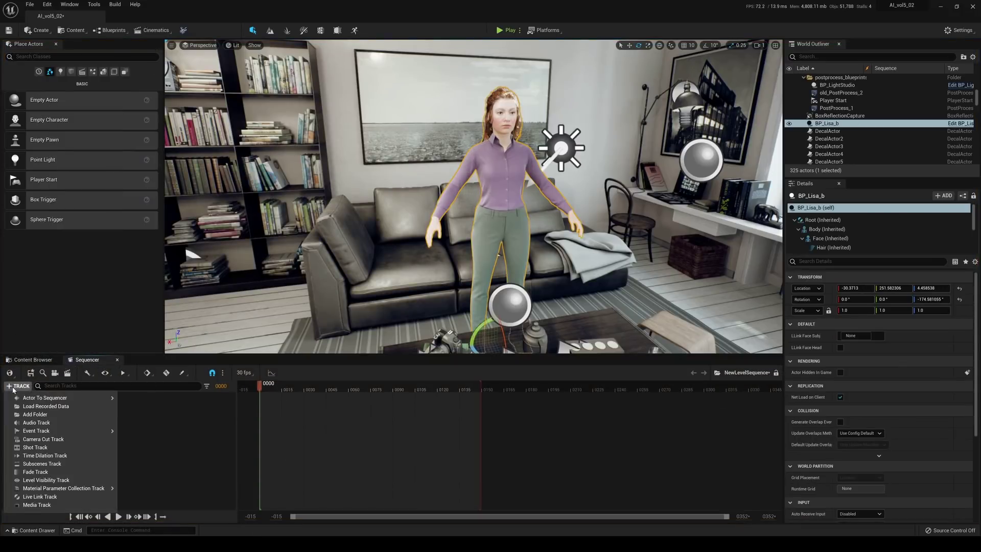
mouse_move(31, 399)
click(163, 362)
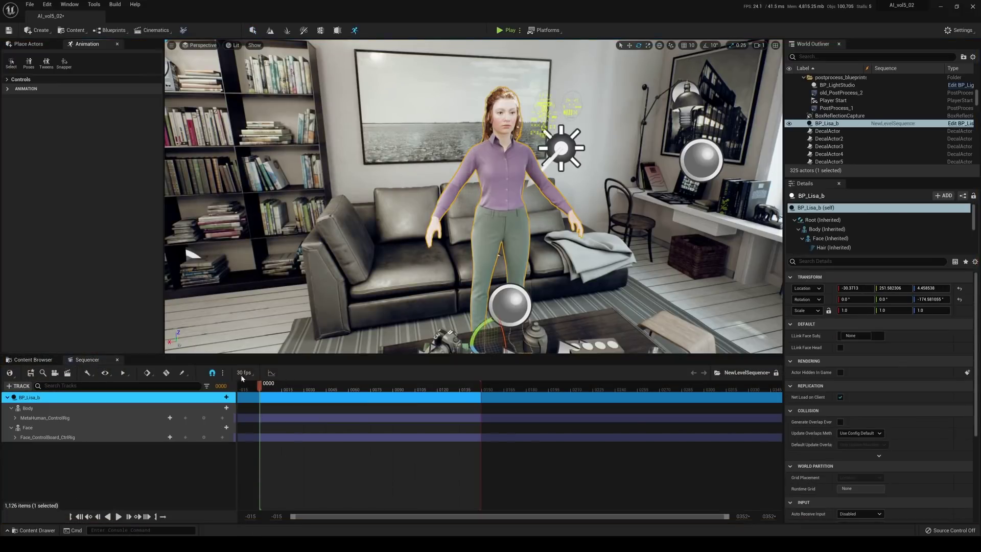
click(244, 373)
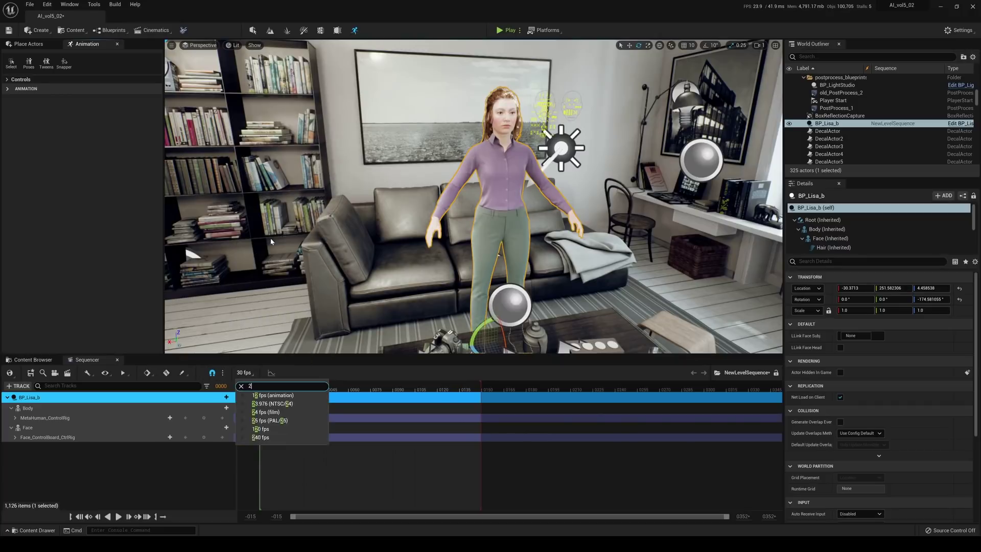
text(24)
click(272, 404)
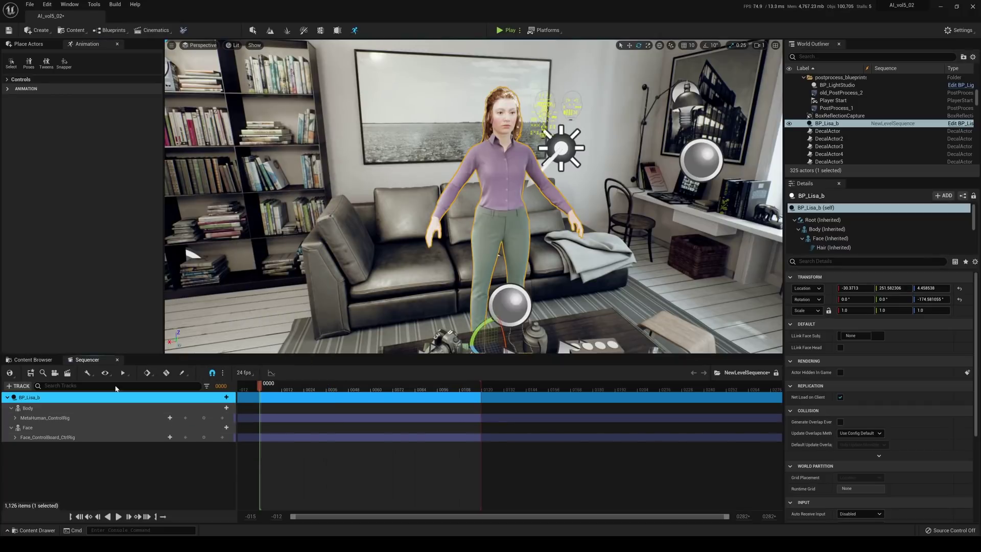
Delete the body's MetaHuman_ControlRig track and add the retargeted sit_bench01_208690 animation to the Body track instead
click(34, 416)
key(Delete)
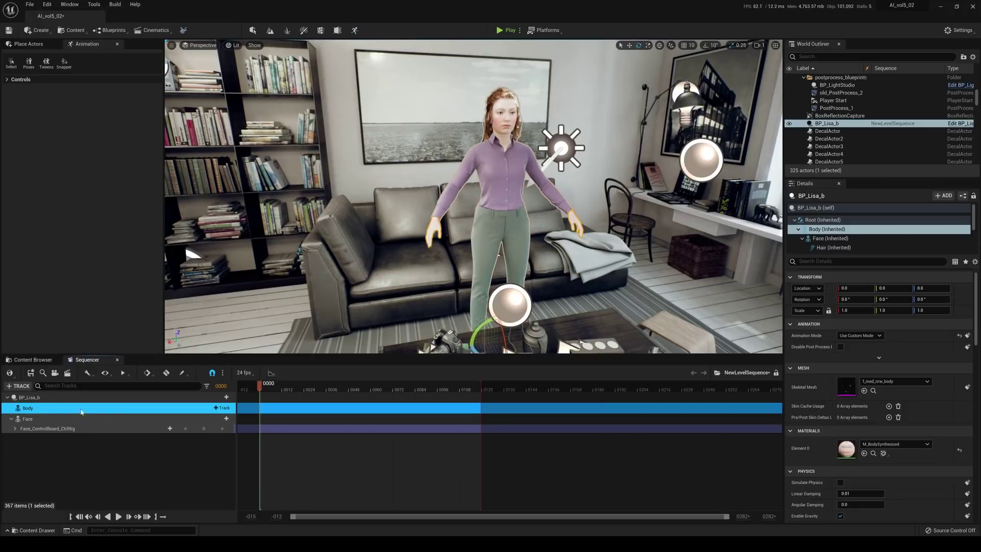
click(222, 407)
mouse_move(257, 36)
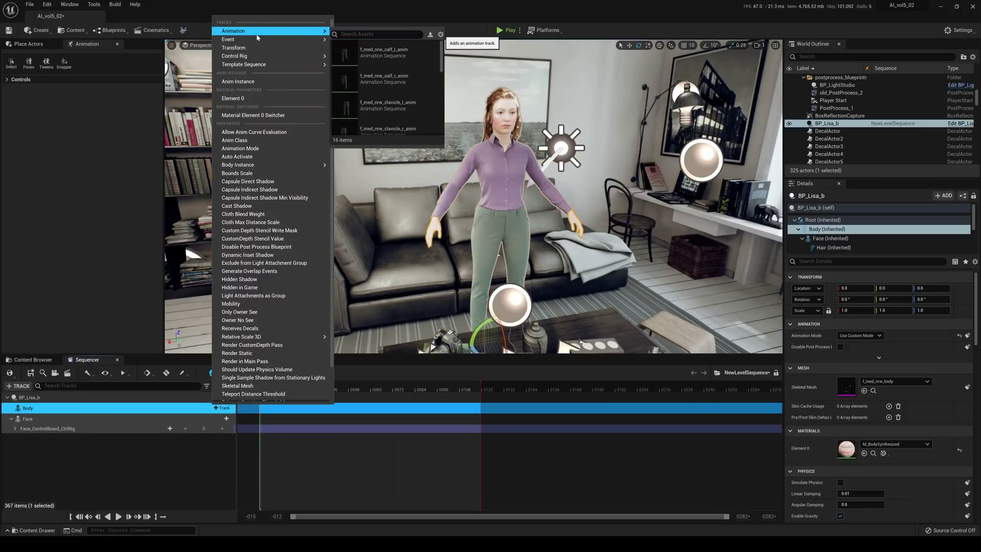
text(sit)
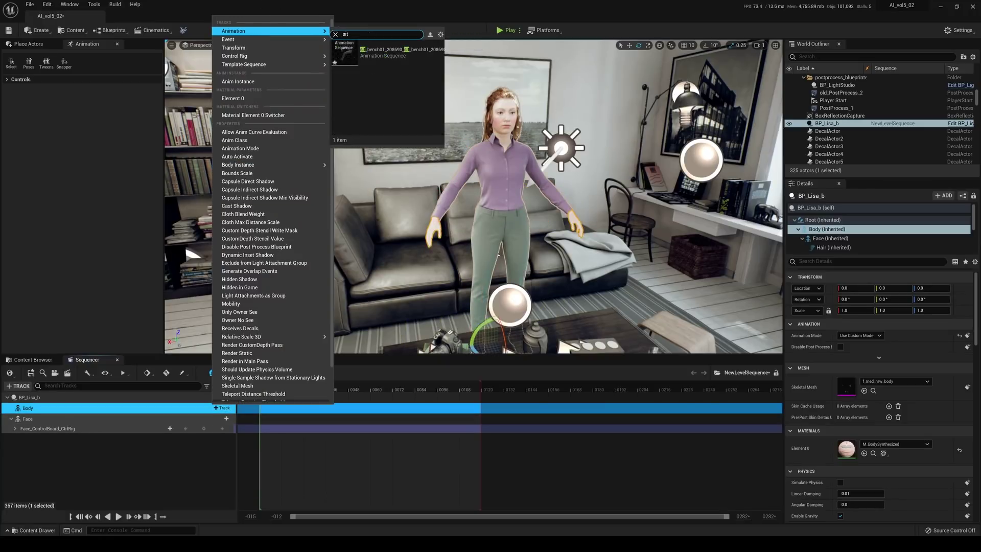
click(388, 51)
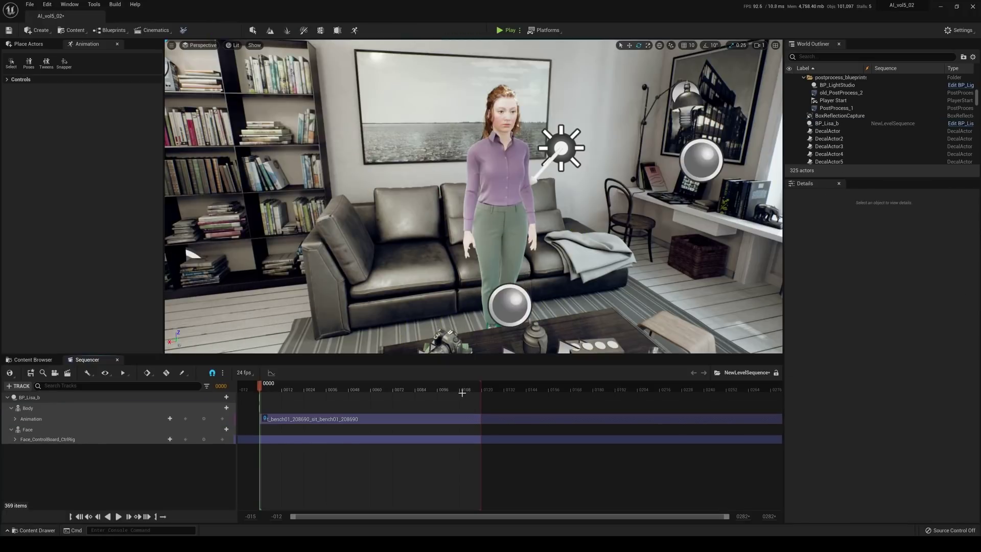
Extend the sequence's playback range to the end of the sitting animation and scrub through it to review the pose on the sofa
ctrl+scroll(449, 401, down, 5)
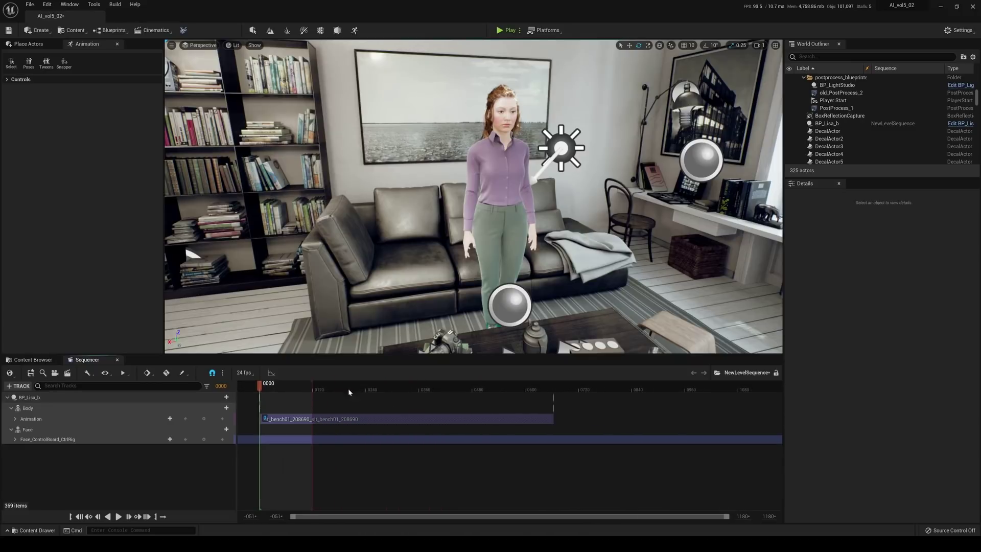
drag(313, 387, 553, 387)
drag(260, 387, 531, 398)
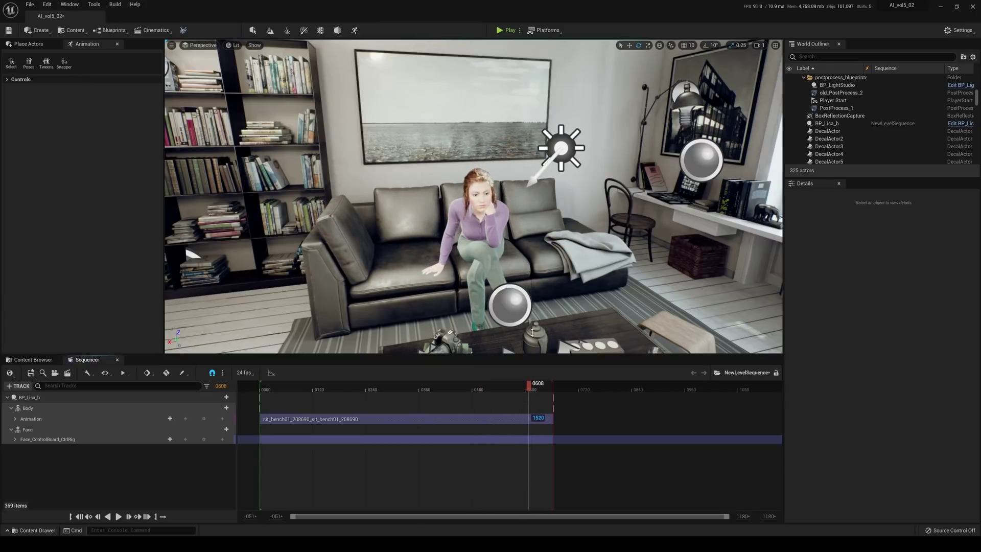
key(w)
right_drag(516, 265, 482, 248)
key(d)
drag(530, 387, 360, 396)
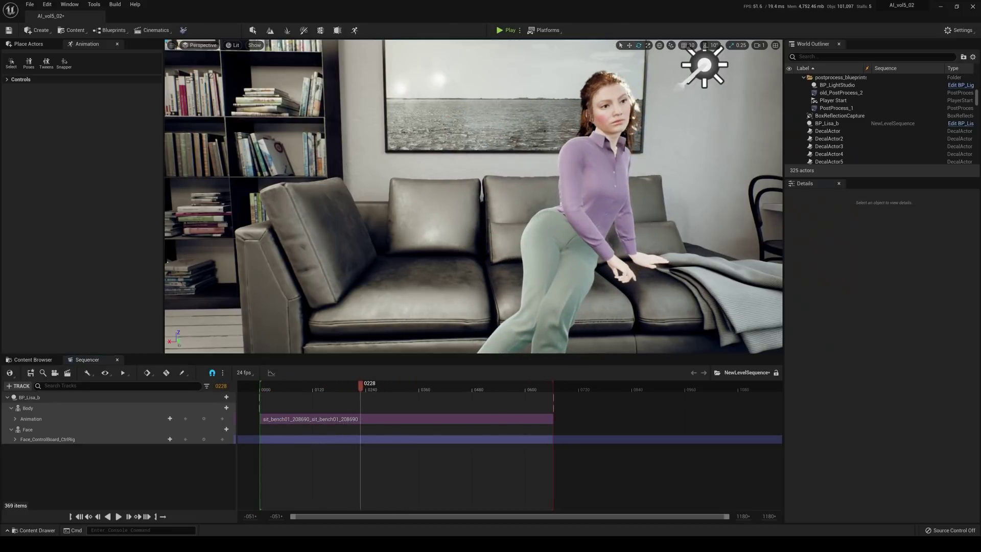
Move BP_Lisa_b to about Y 254.9 and Z 2.65 so she sits on the sofa with her foot on the floor
right_drag(419, 220, 541, 263)
click(76, 397)
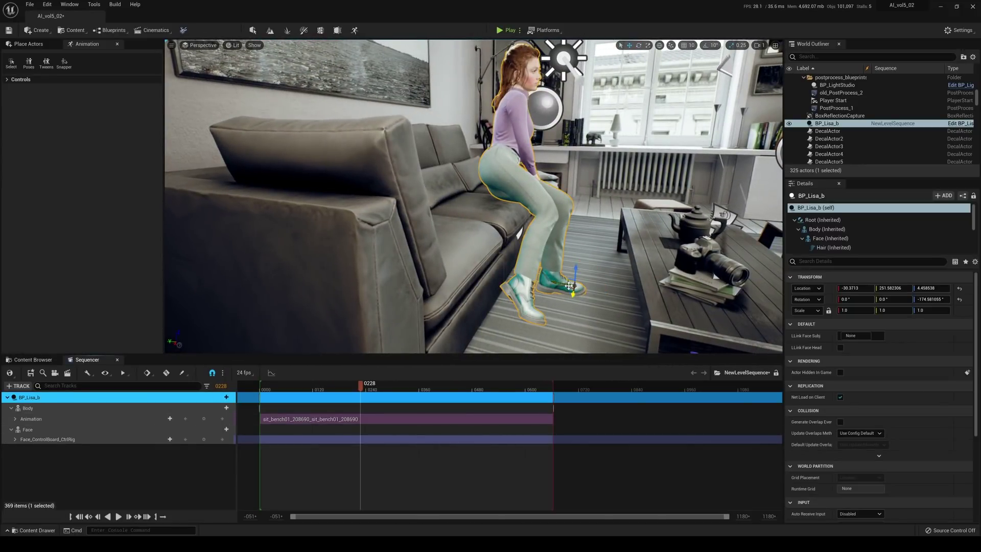
drag(568, 286, 561, 286)
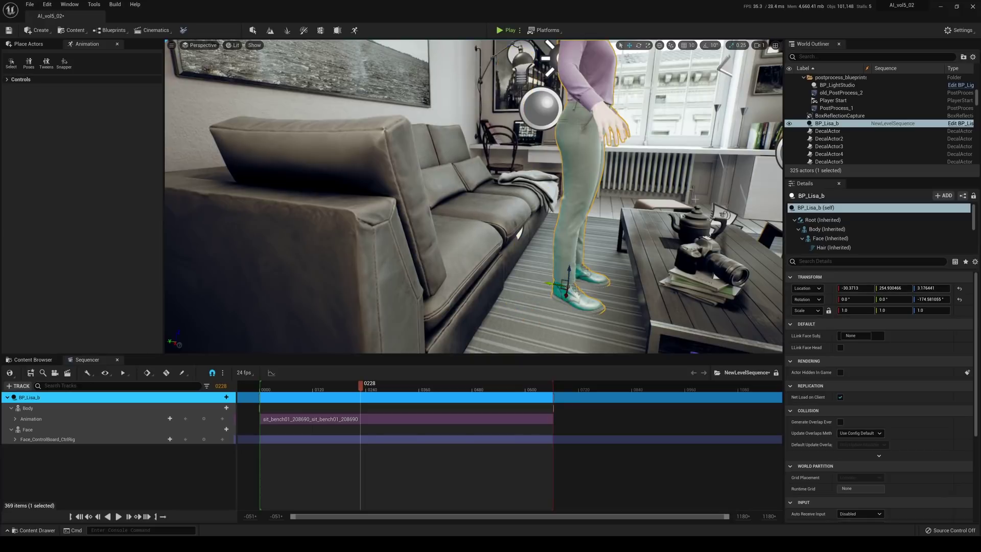
click(360, 386)
drag(569, 273, 569, 270)
right_drag(569, 268, 342, 248)
click(360, 390)
right_drag(462, 337, 448, 335)
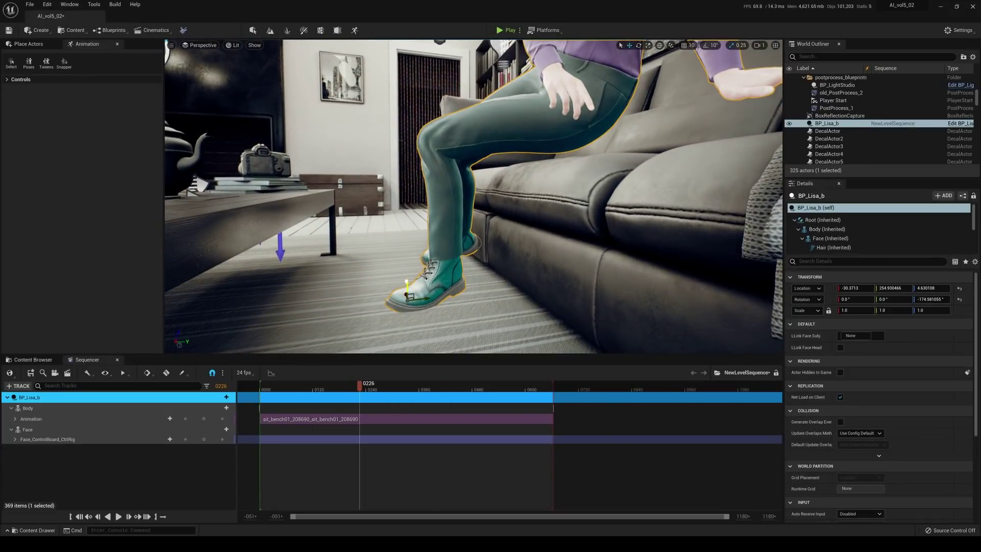
drag(407, 284, 407, 289)
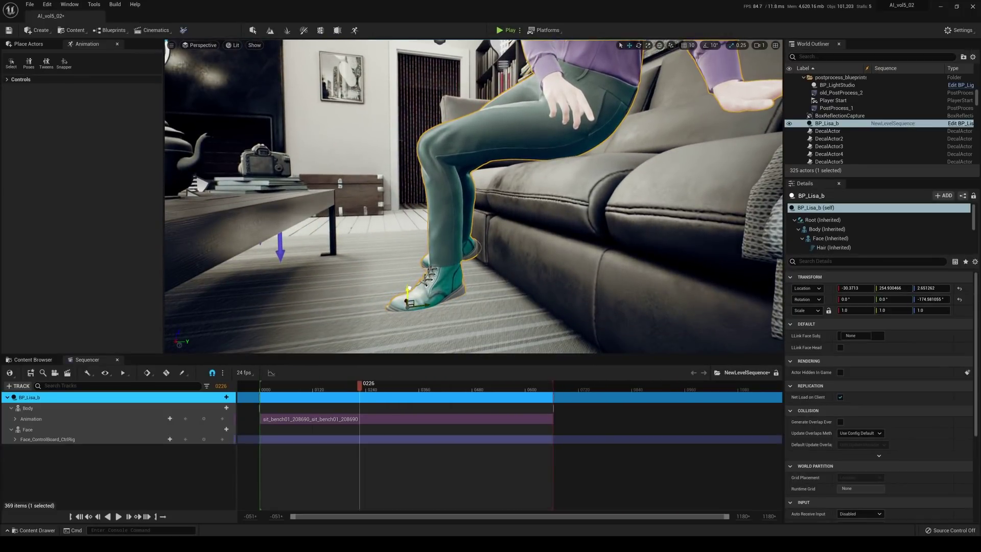
Scrub the sequence from about frame 227 to frame 453 and examine how the MetaHuman sits on the sofa from several angles
right_drag(407, 291, 455, 300)
click(359, 384)
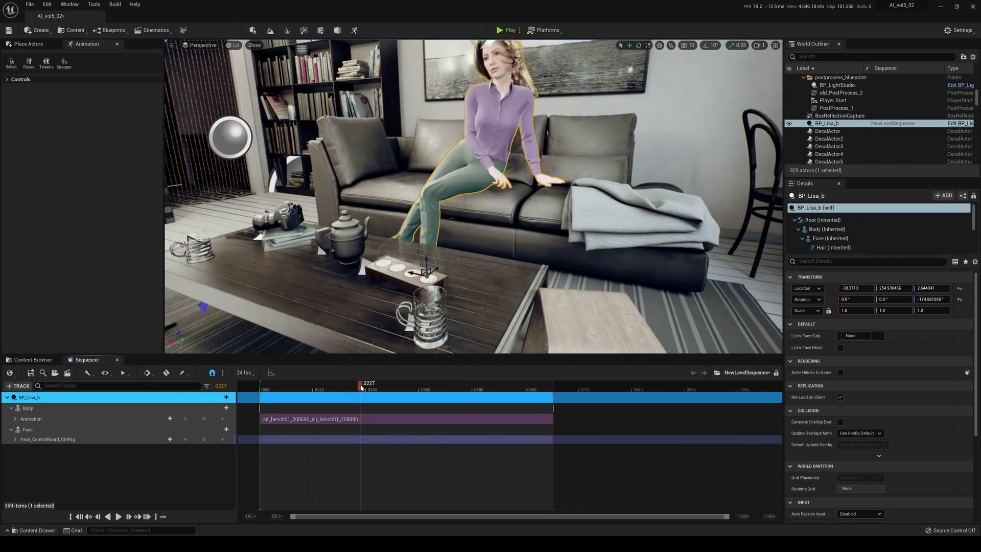
right_drag(408, 256, 445, 245)
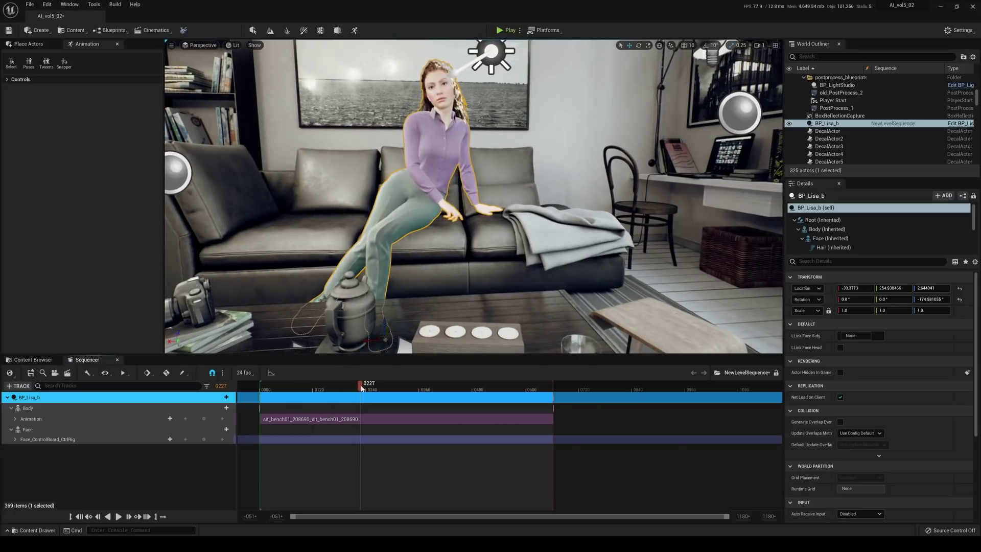
drag(358, 384, 460, 393)
key(f)
right_drag(495, 203, 495, 203)
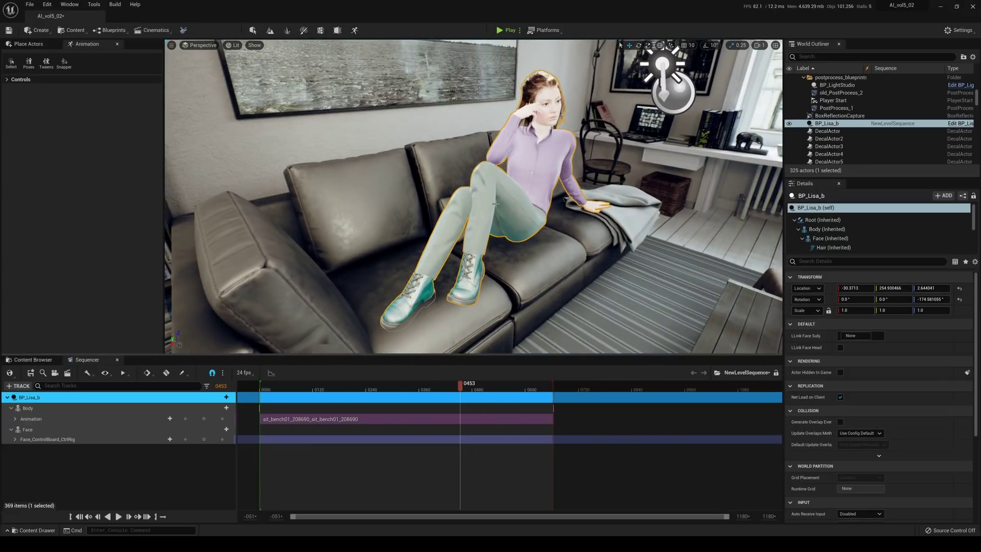